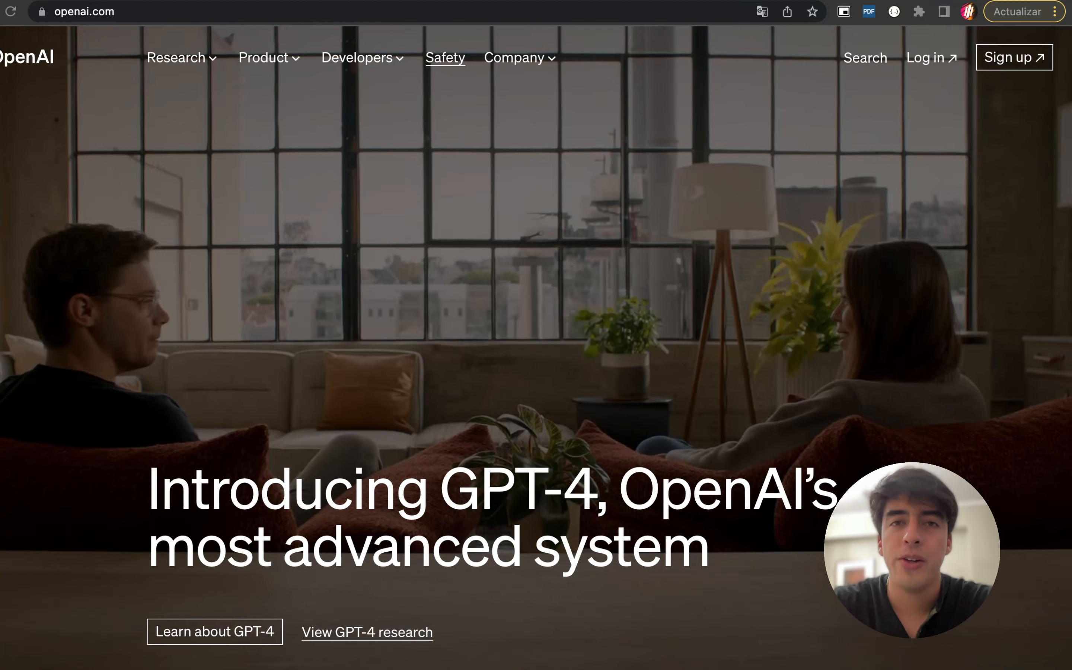
pyautogui.scroll(-3, 537, 347)
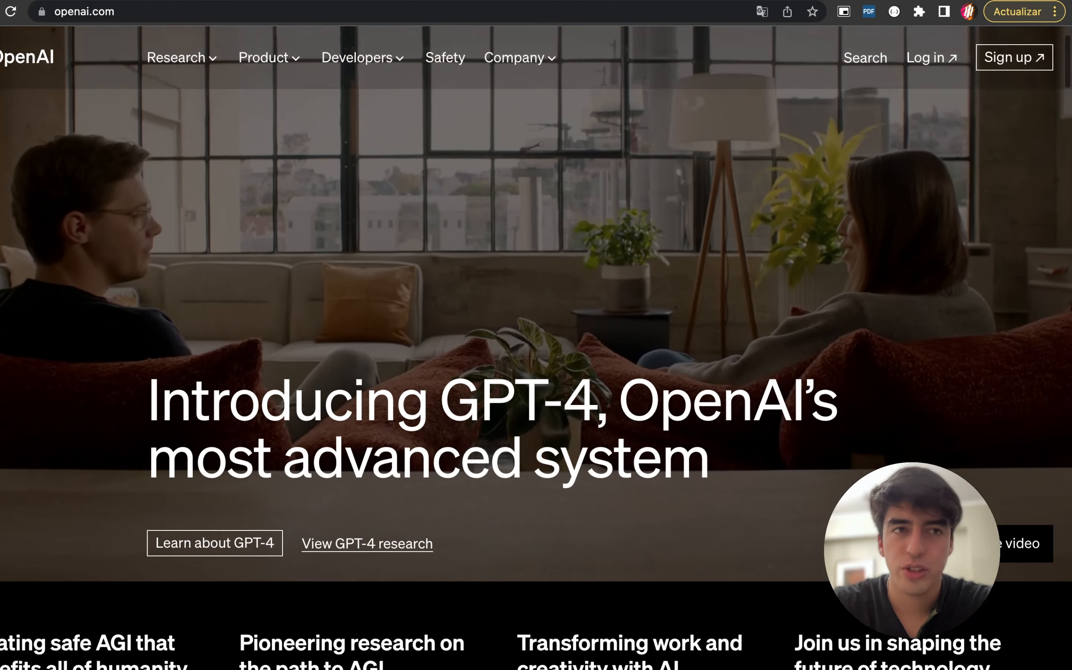
pyautogui.scroll(3, 536, 347)
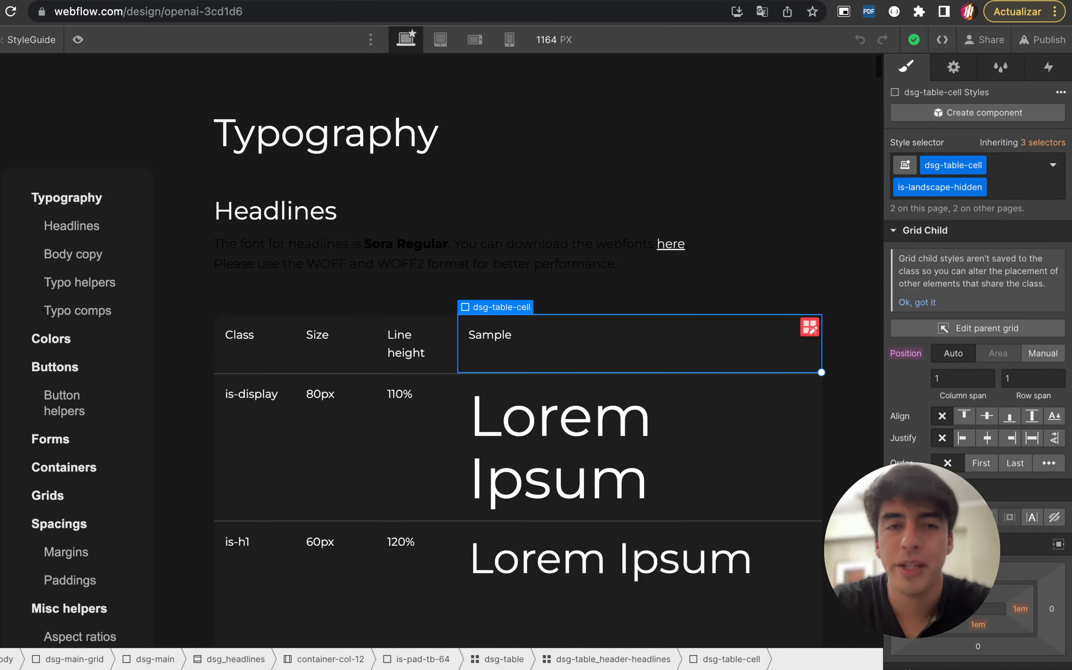
# Examine the StyleGuide page's headline classes from is-display to is-h6, their typography settings, and the site's page list
pyautogui.click(464, 254)
pyautogui.scroll(-6, 978, 381)
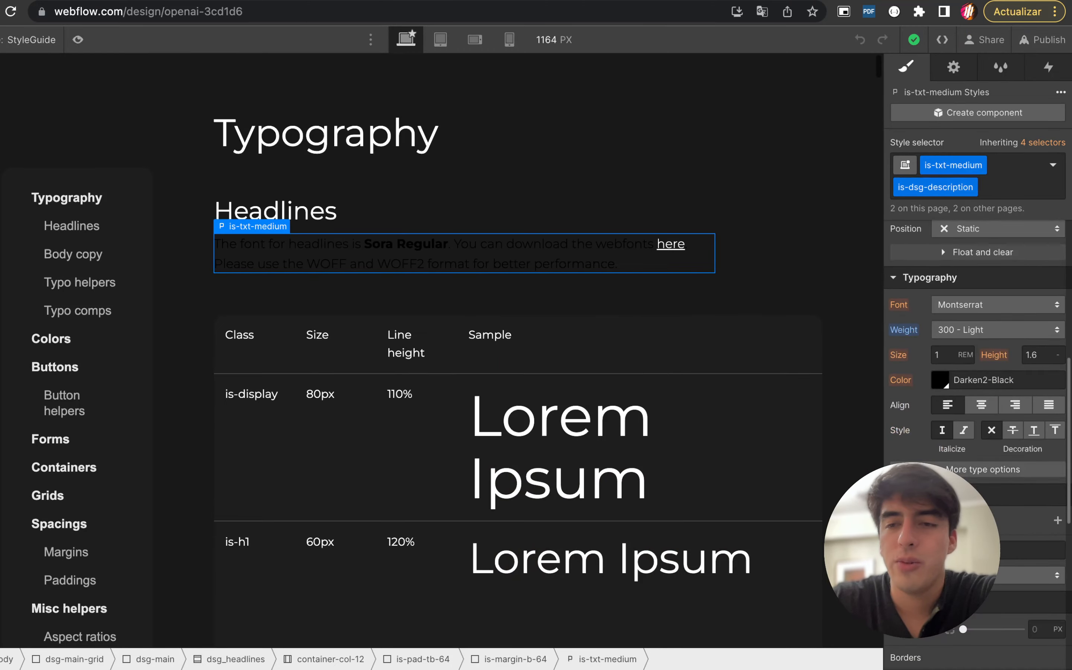
pyautogui.scroll(7, 978, 382)
pyautogui.scroll(-8, 978, 382)
pyautogui.scroll(-3, 639, 443)
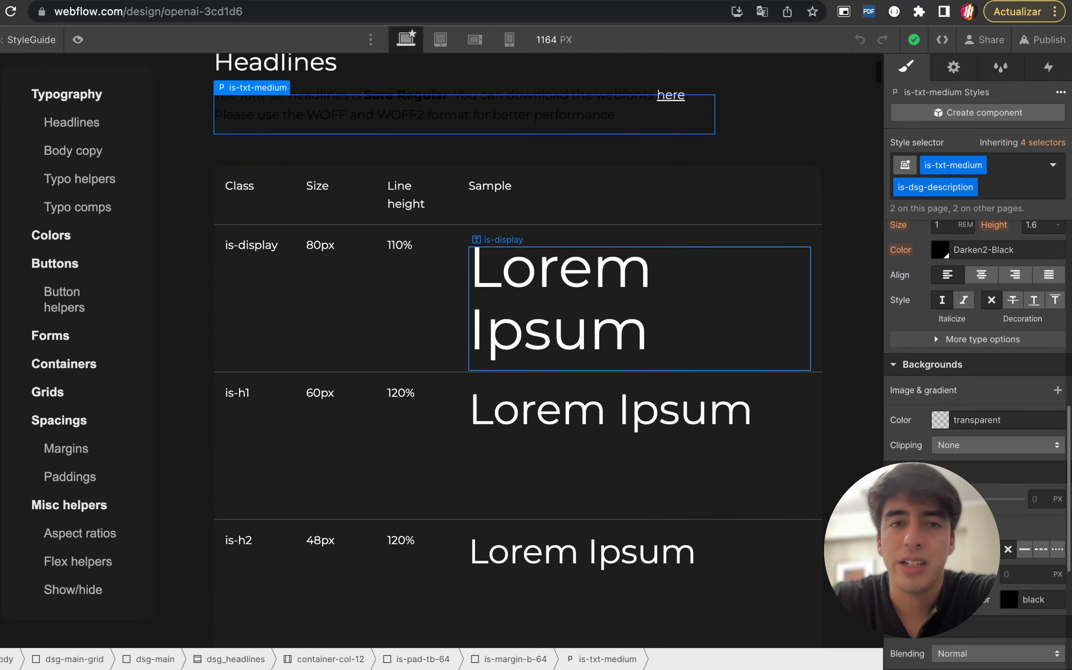
pyautogui.click(31, 40)
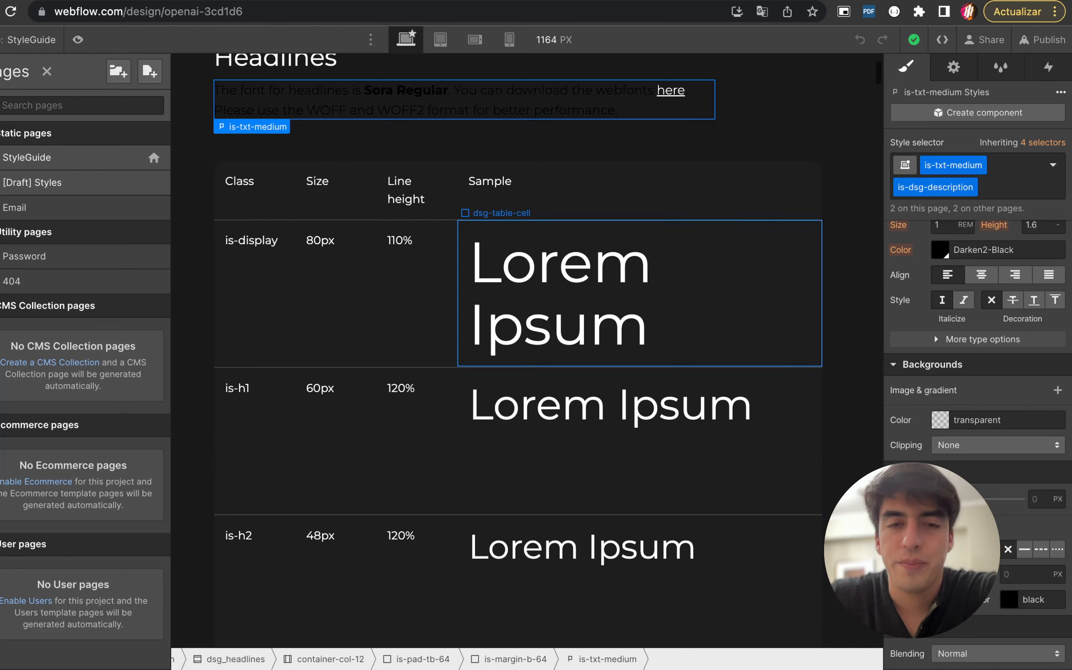
pyautogui.click(851, 288)
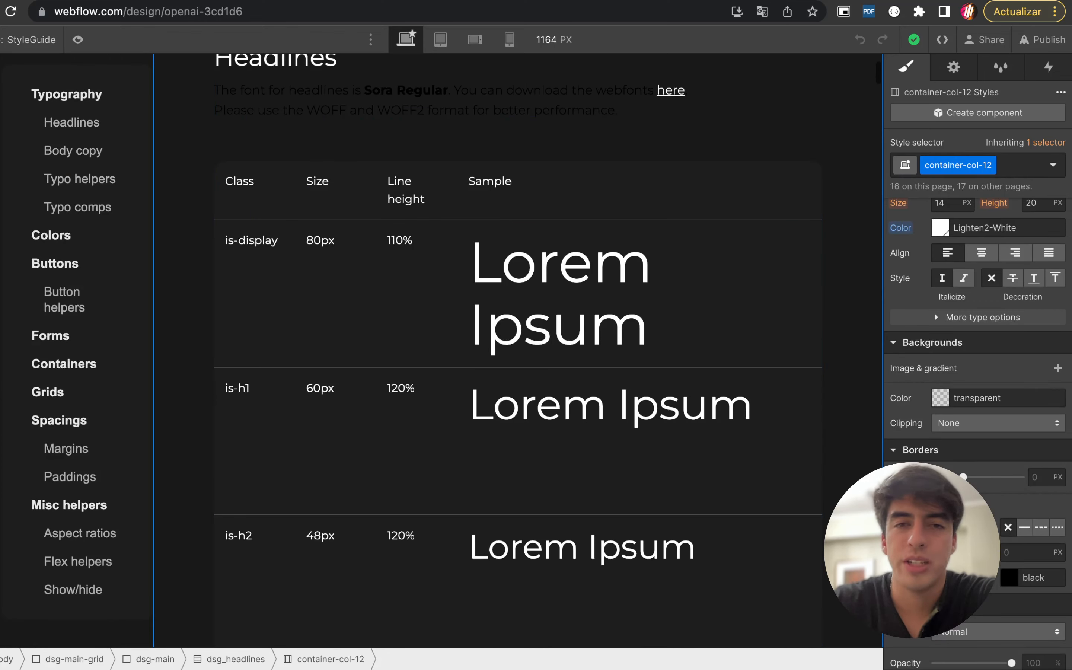
pyautogui.scroll(8, 934, 311)
pyautogui.scroll(-4, 941, 280)
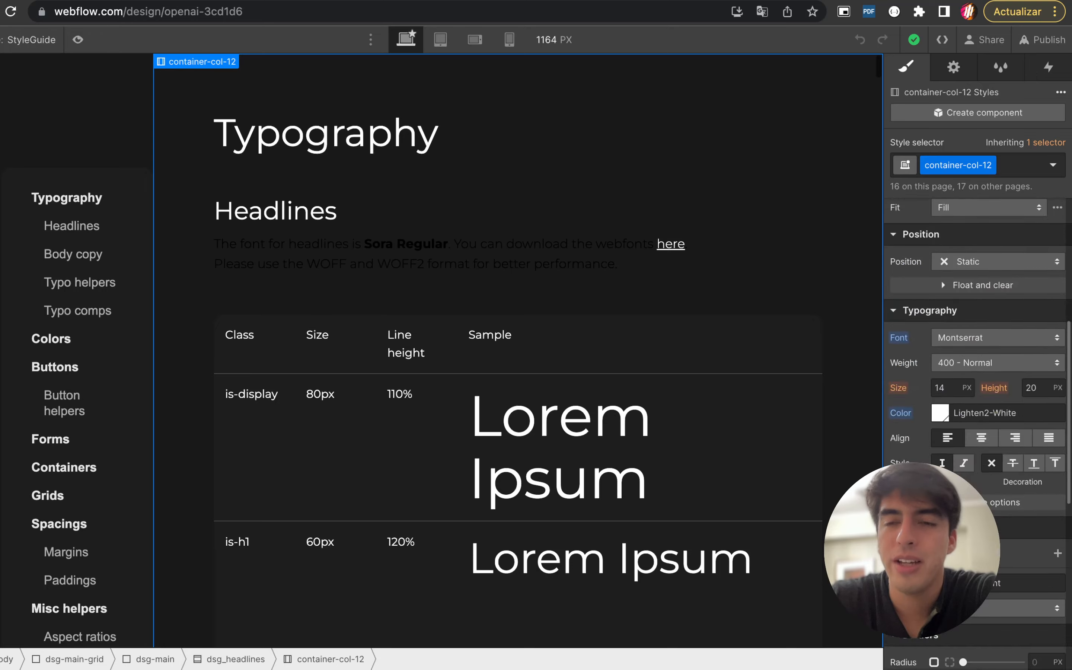
pyautogui.scroll(3, 941, 279)
pyautogui.scroll(-8, 934, 387)
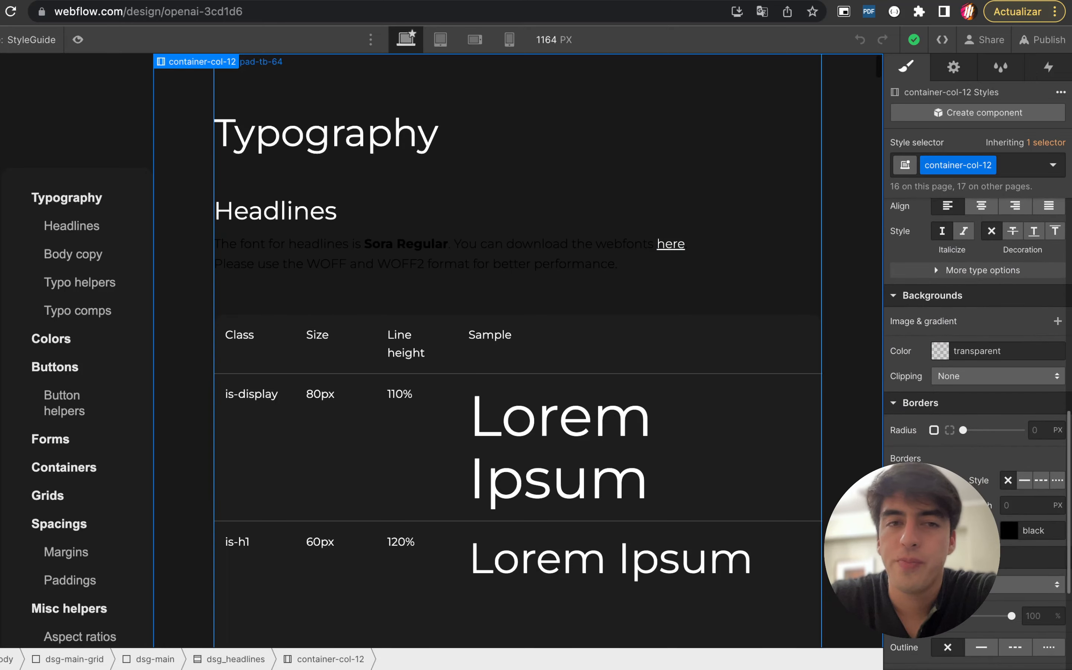
pyautogui.scroll(-8, 620, 310)
pyautogui.click(620, 261)
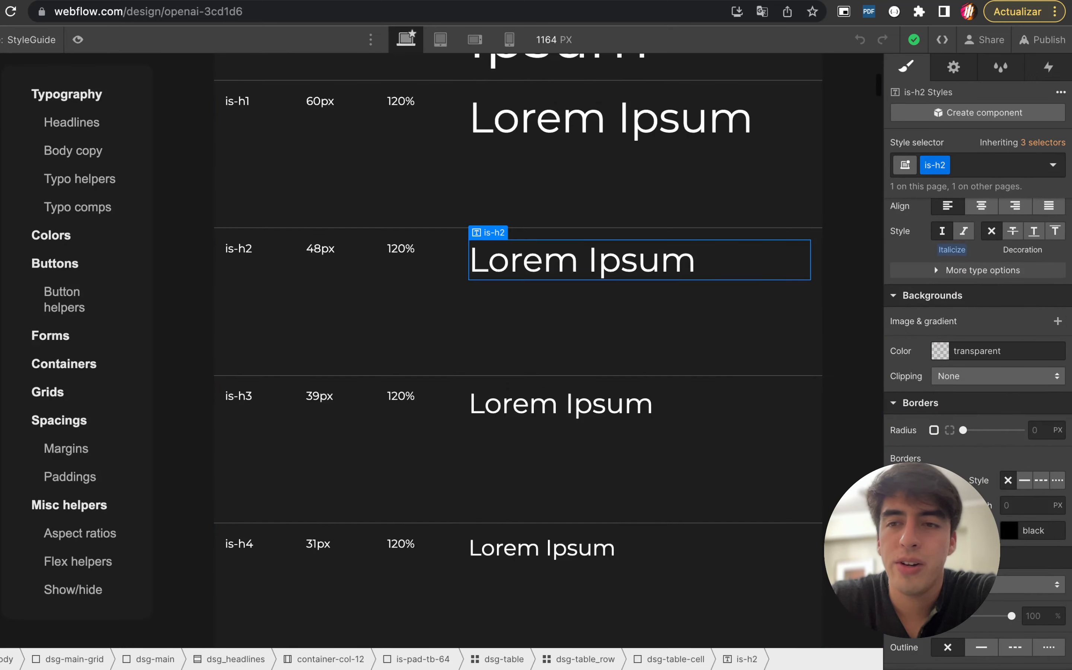
pyautogui.scroll(5, 935, 265)
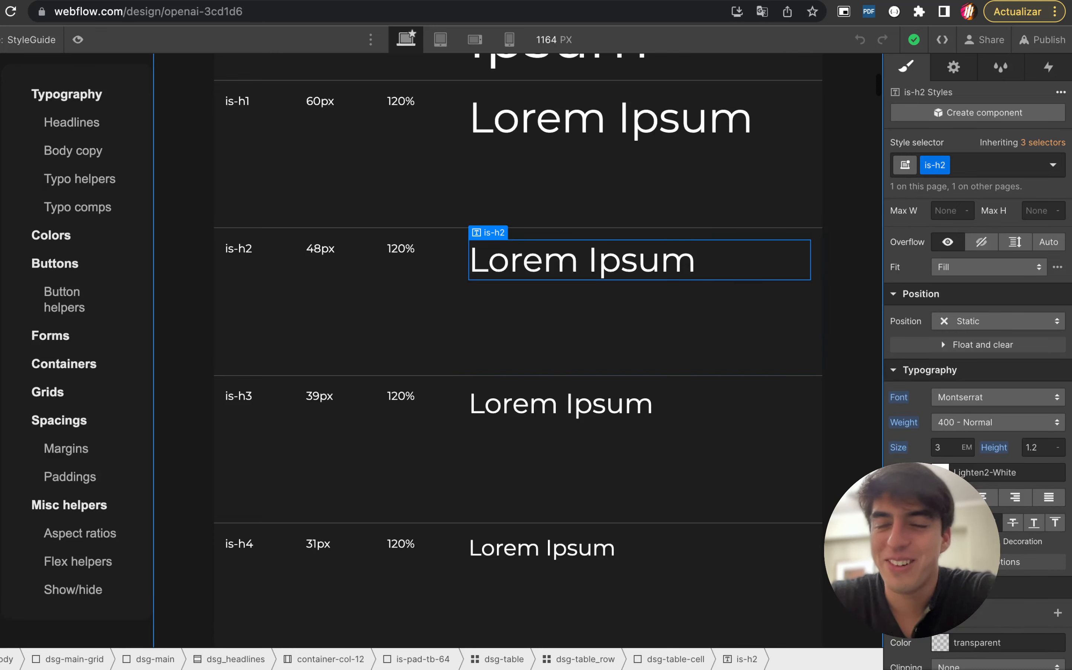
pyautogui.scroll(-4, 638, 178)
pyautogui.scroll(10, 638, 328)
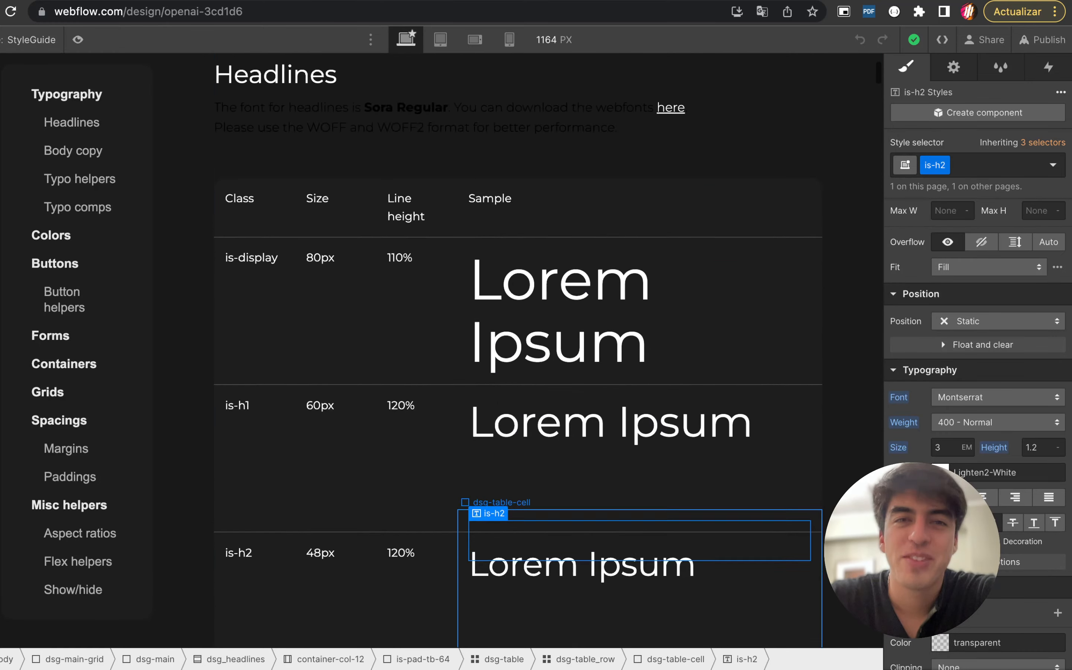
pyautogui.scroll(-12, 638, 350)
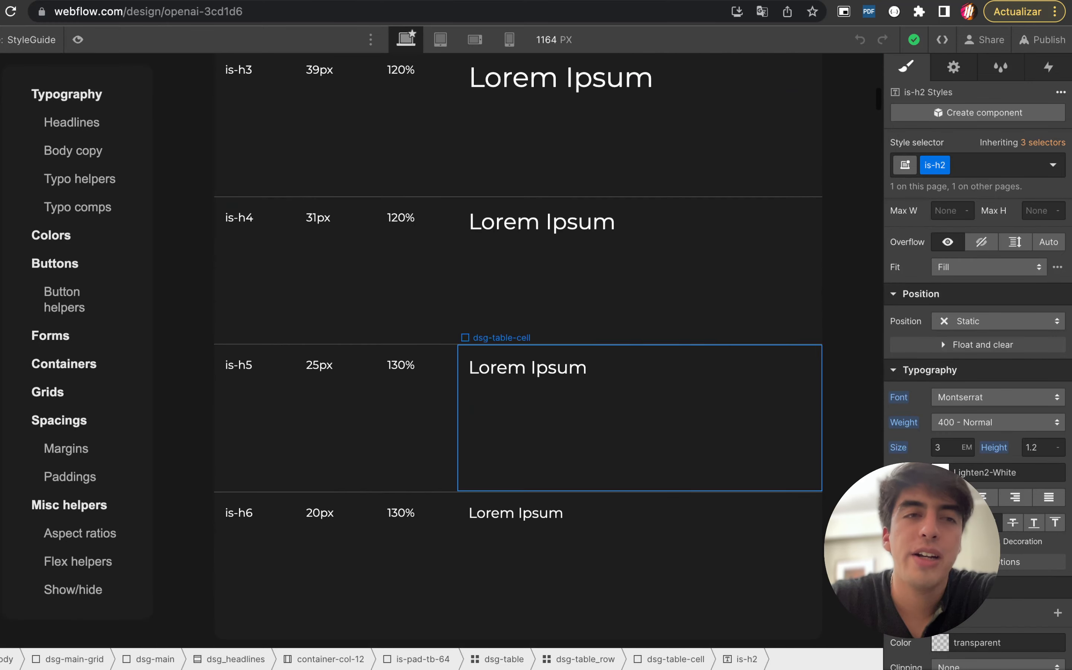
pyautogui.click(32, 40)
pyautogui.click(0, 40)
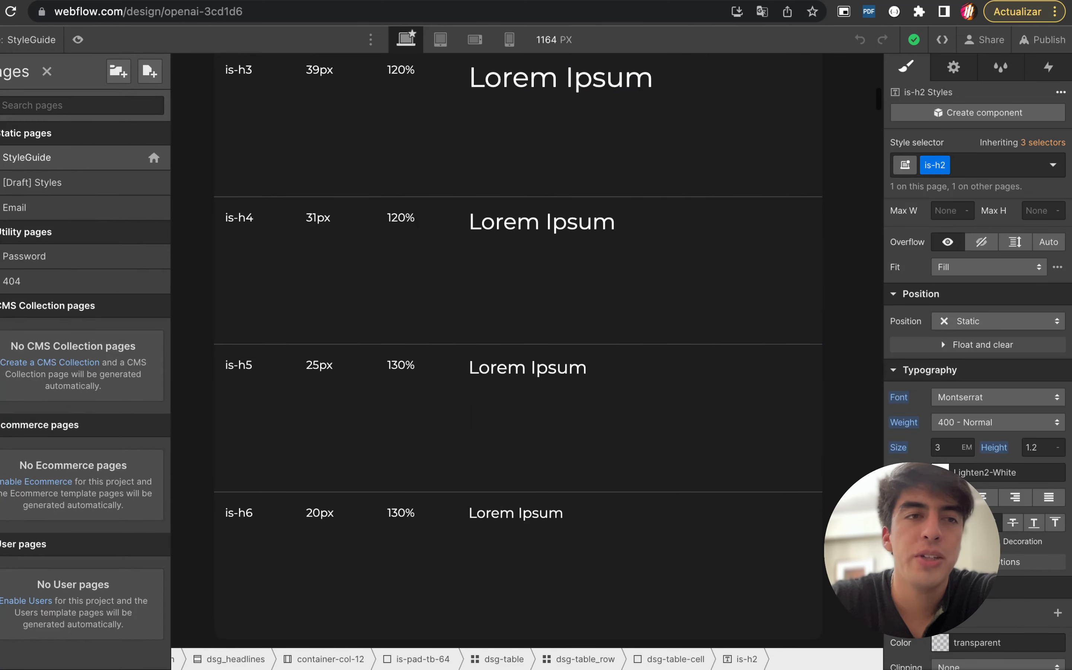
pyautogui.click(192, 177)
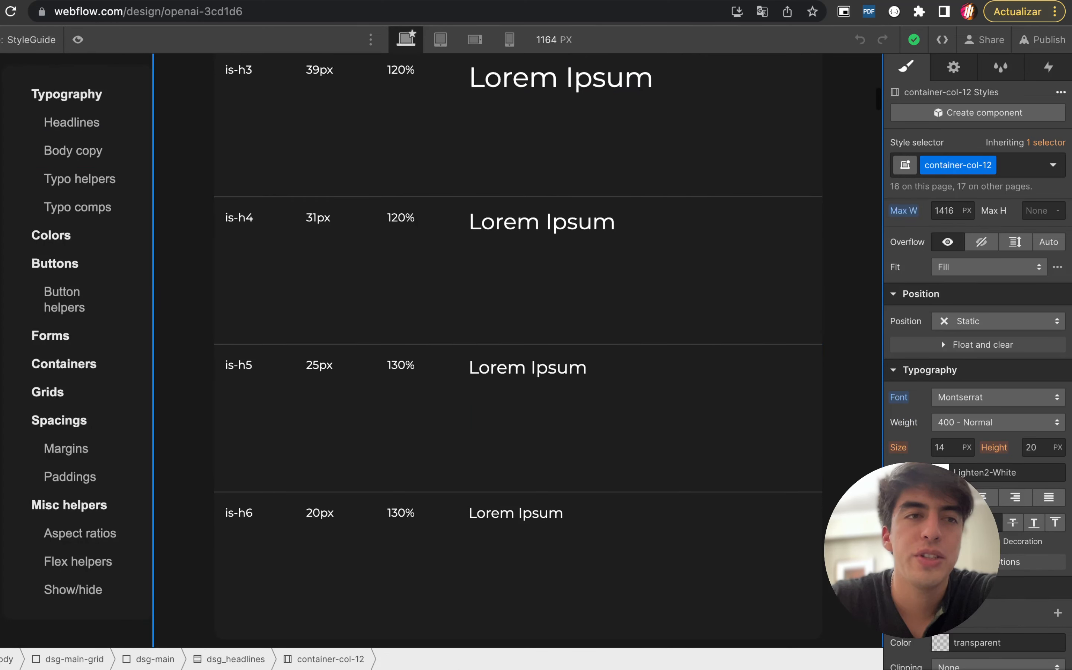
# Turn the global-styles element on the StyleGuide page into a reusable component named EMBED HTML STYLE
pyautogui.press('z')
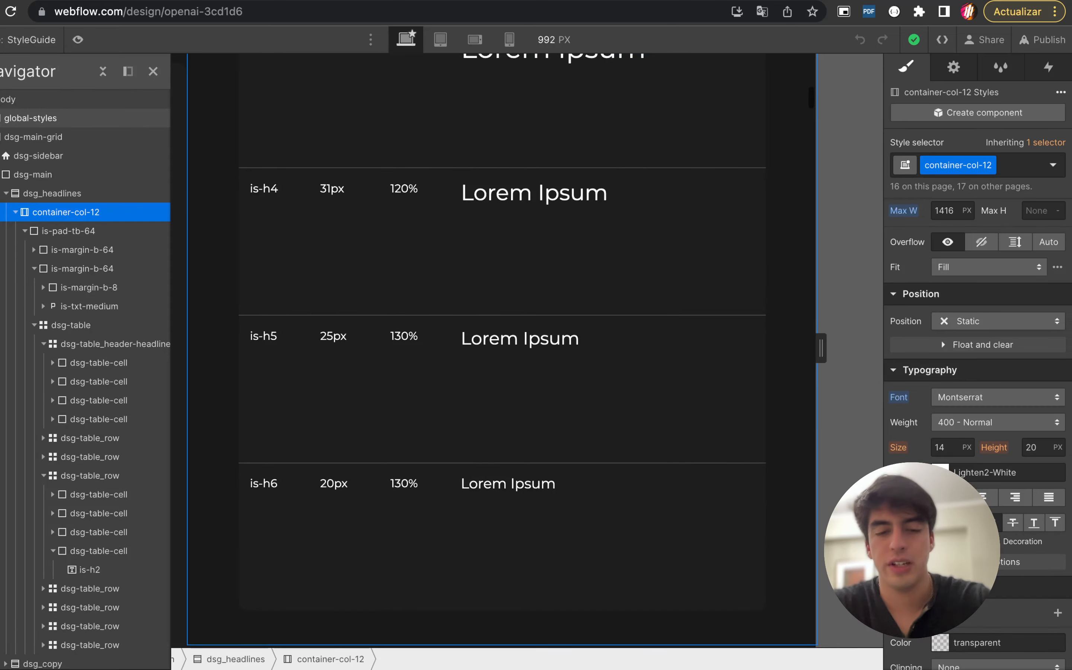
pyautogui.click(30, 119)
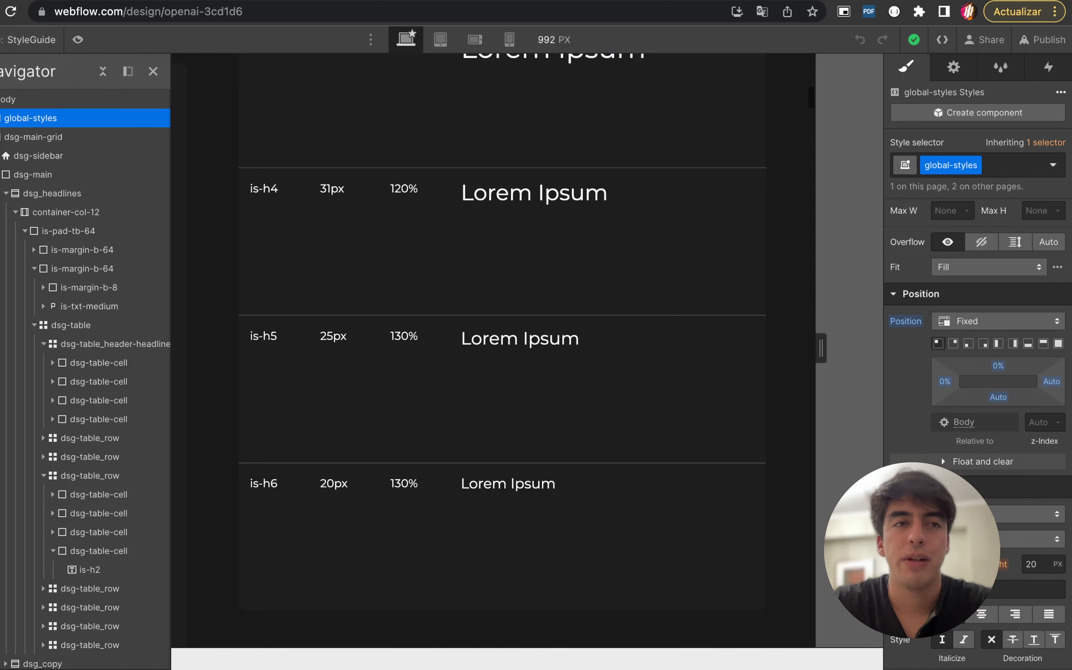
pyautogui.click(0, 102)
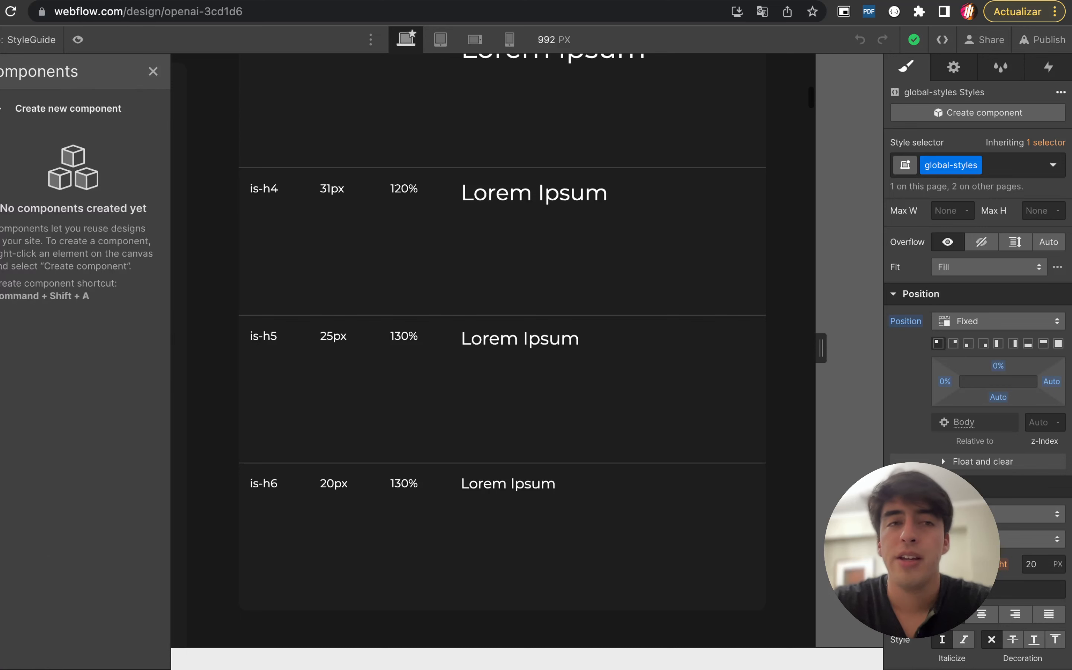
pyautogui.click(5, 108)
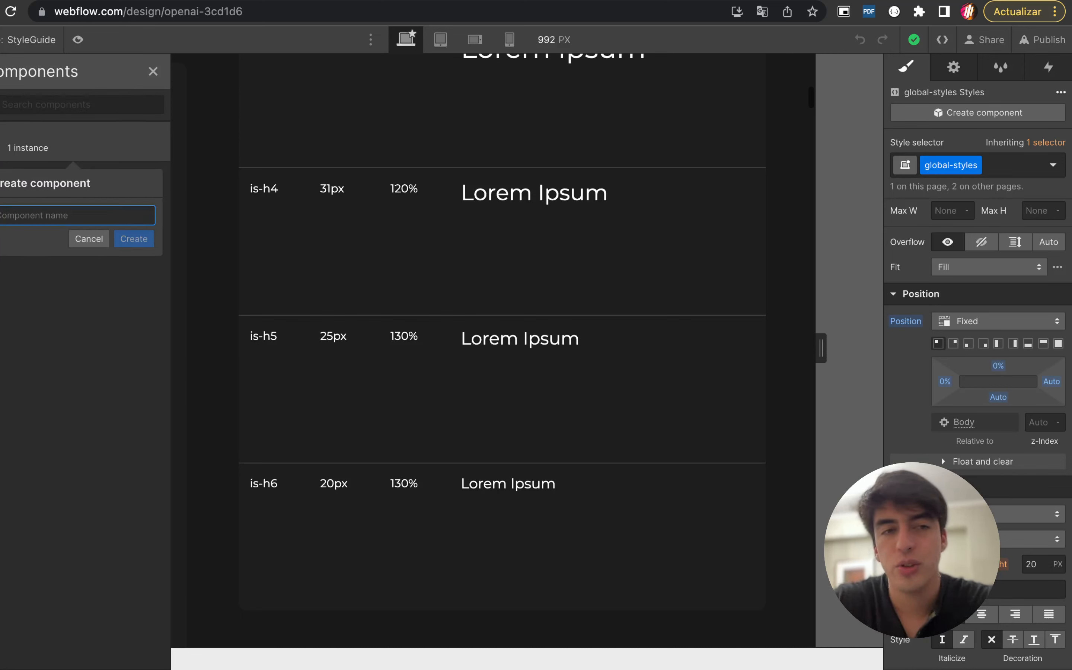
pyautogui.write('E')
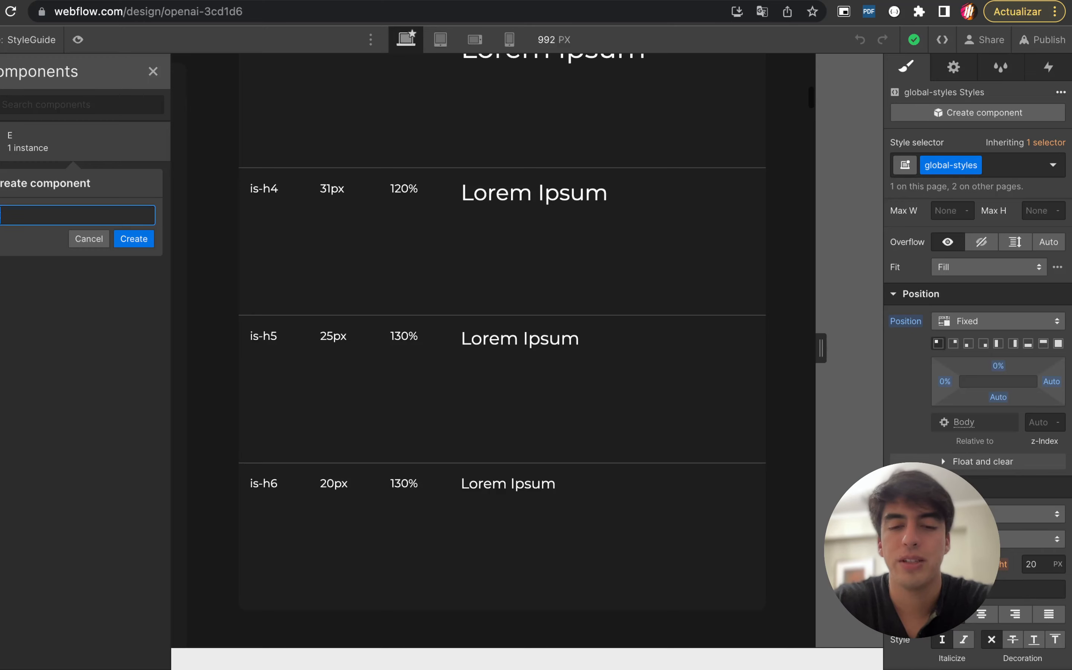
pyautogui.press('BackSpace')
pyautogui.write('EM')
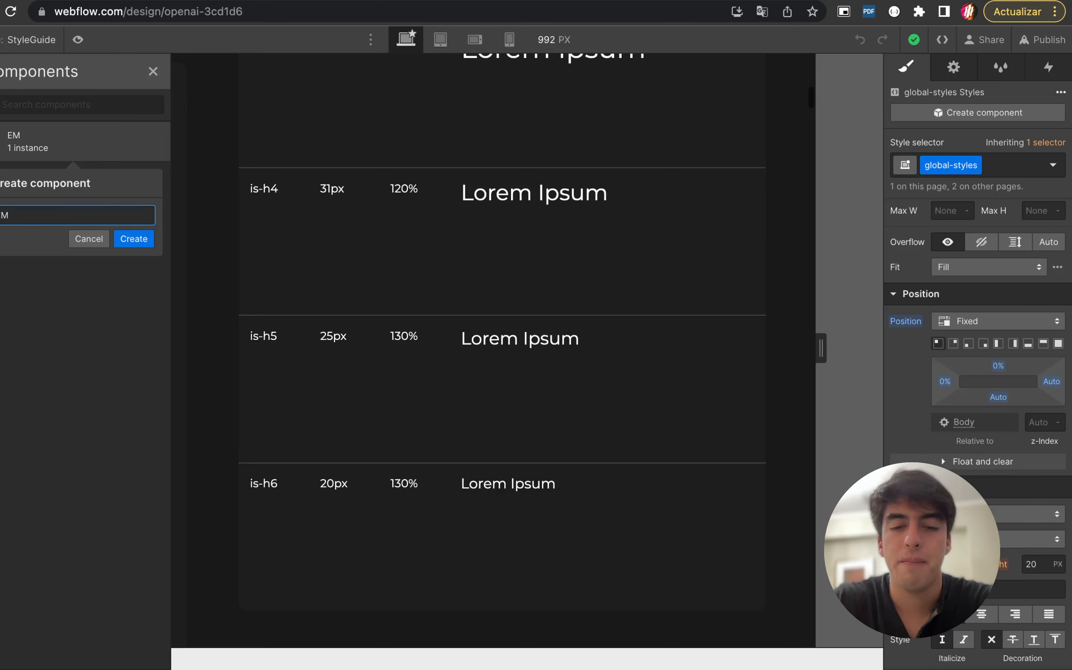
pyautogui.write('BED')
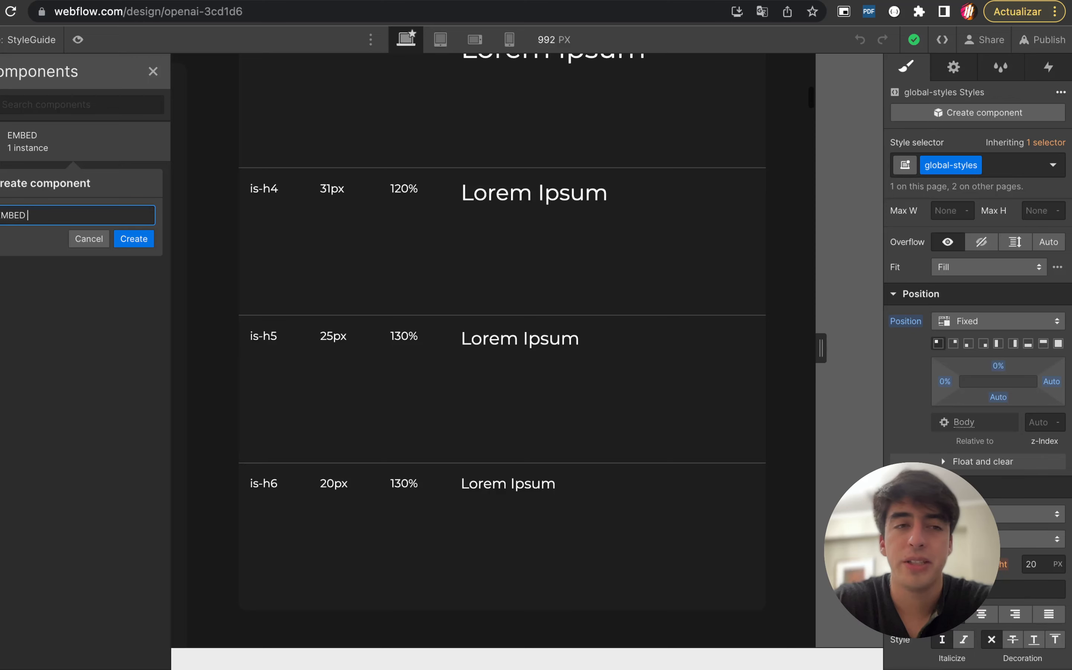
pyautogui.write(' HTM')
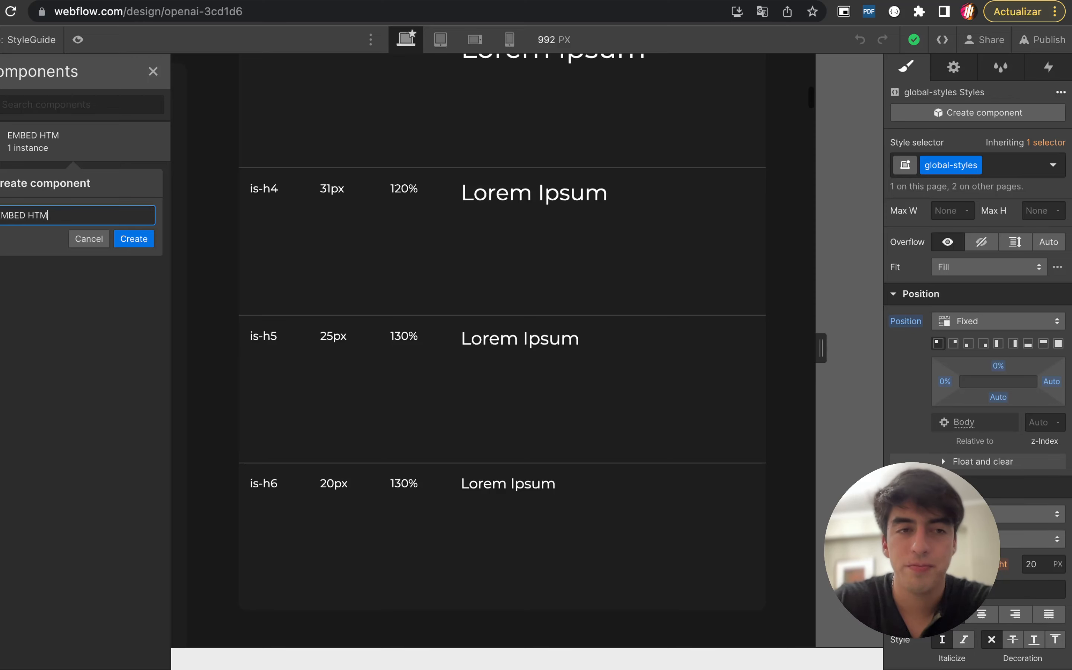
pyautogui.write('L GS')
pyautogui.press('BackSpace')
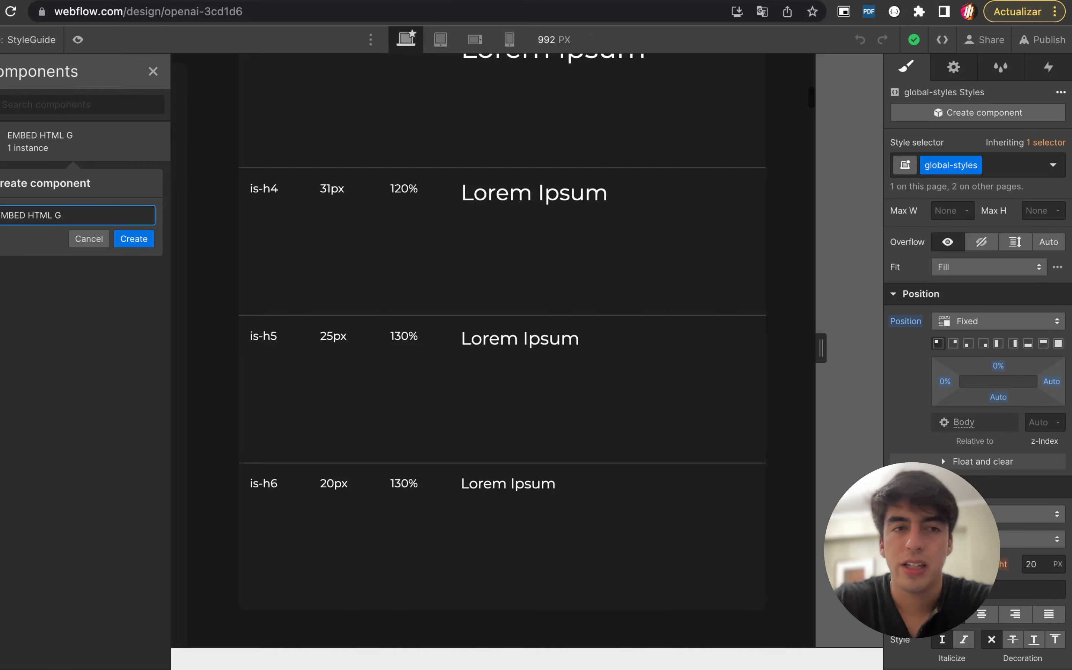
pyautogui.press('BackSpace')
pyautogui.write('STYLE')
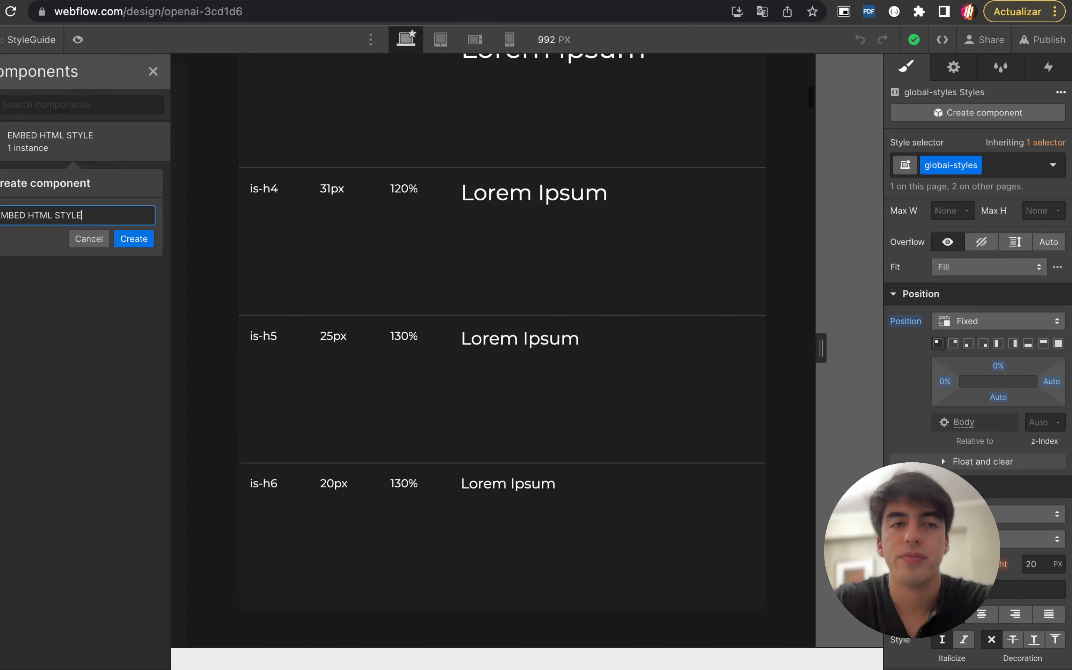
pyautogui.press('Return')
pyautogui.press('Escape')
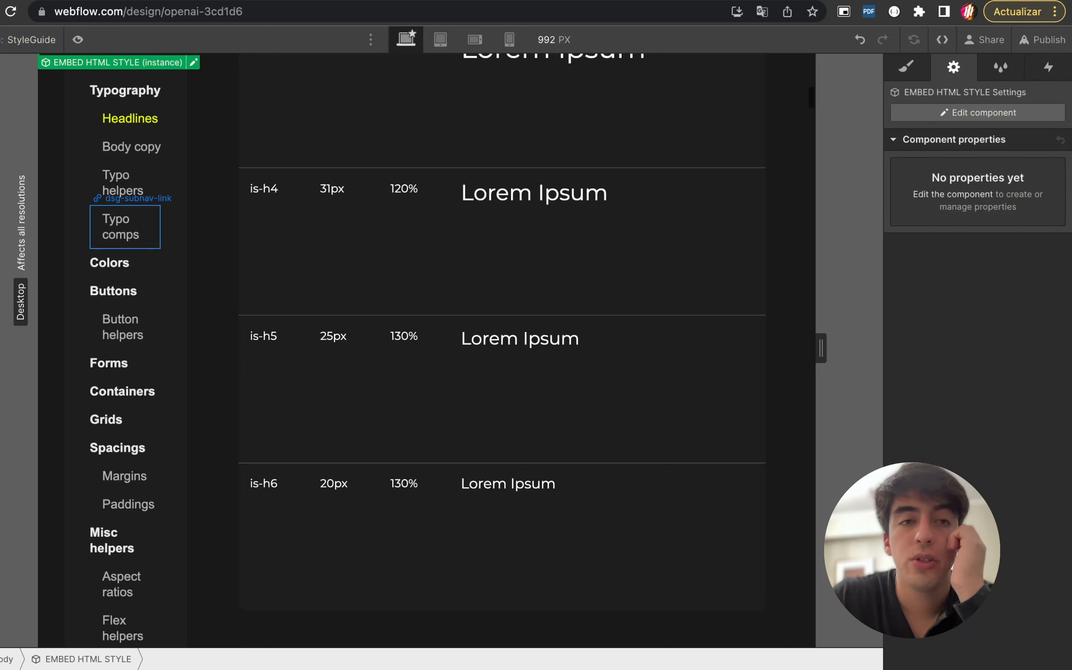
# Create a new public static page named Home with the slug home and no parent folder
pyautogui.scroll(10, 125, 190)
pyautogui.press('z')
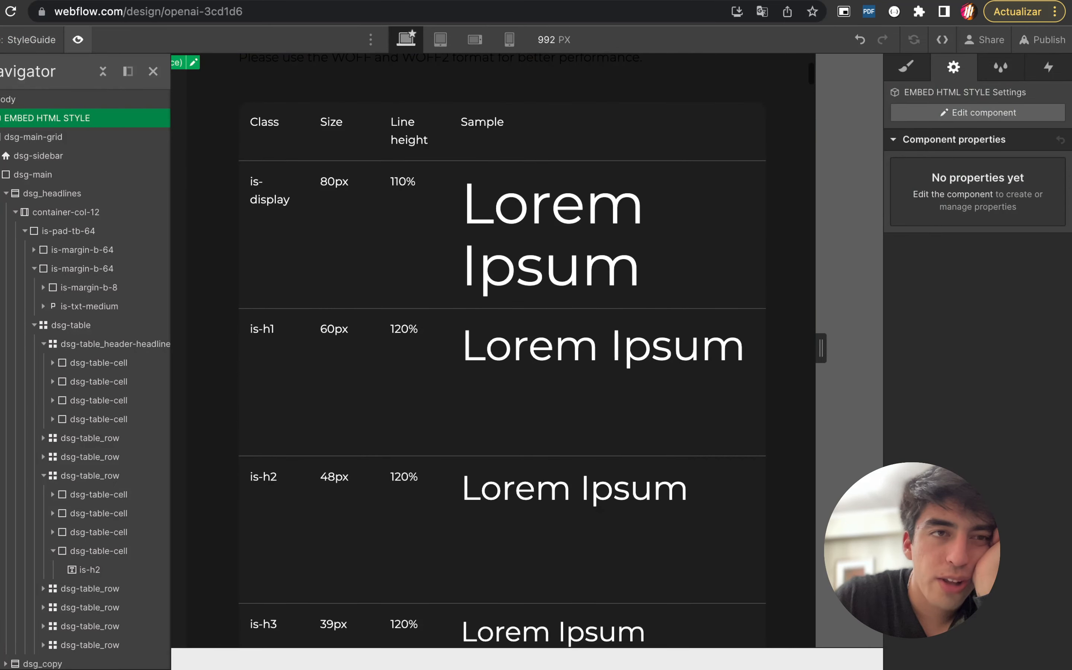
pyautogui.press('p')
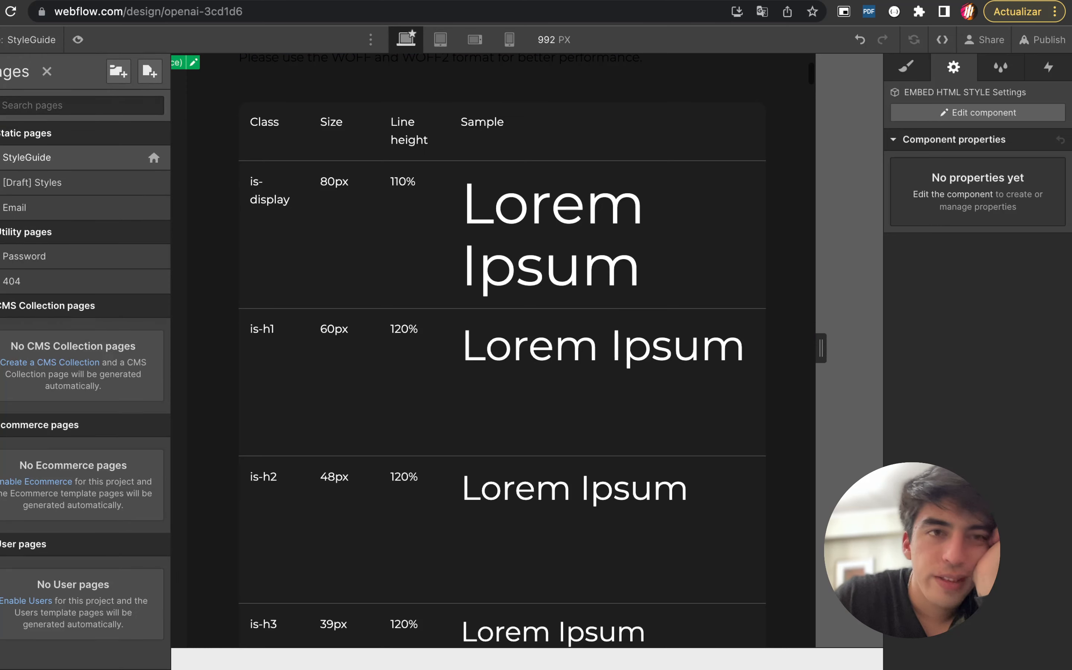
pyautogui.click(149, 71)
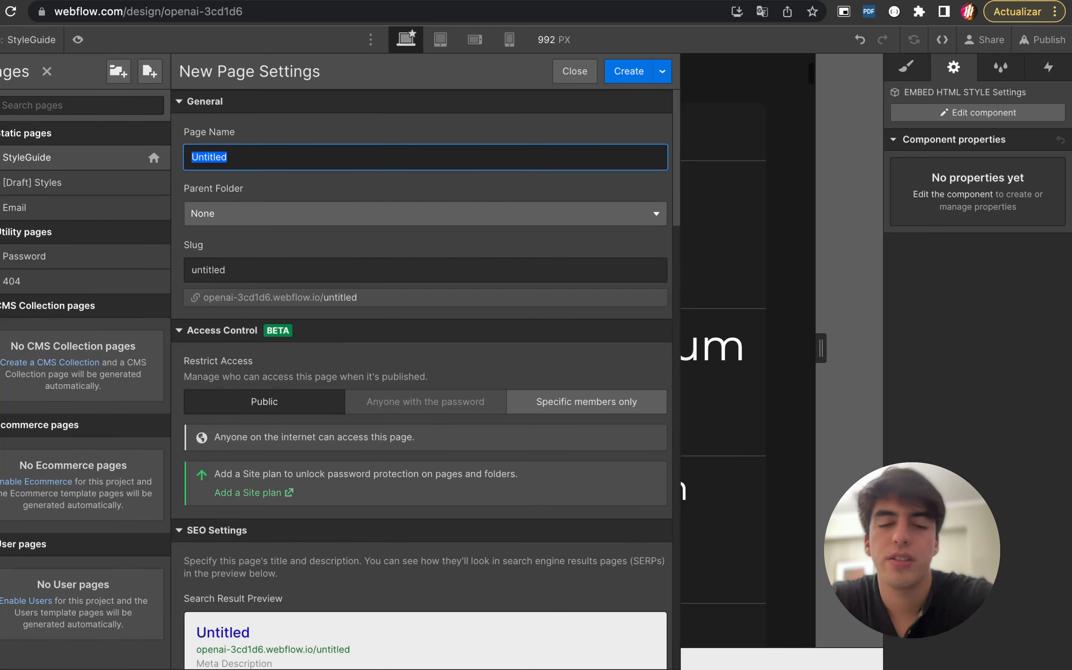
pyautogui.write('H')
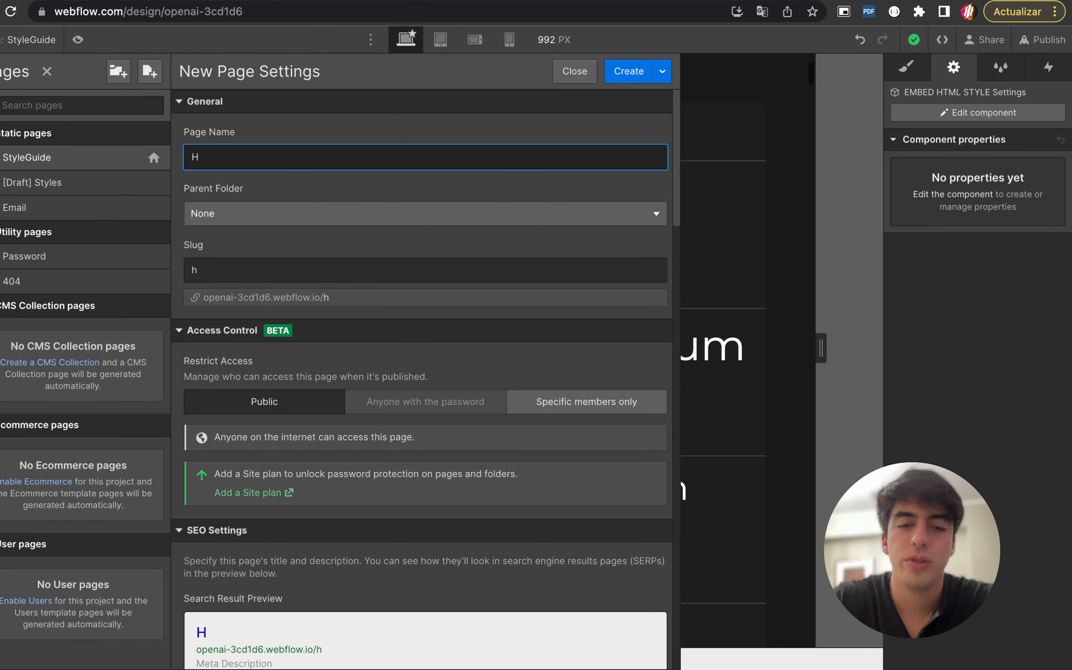
pyautogui.write('o')
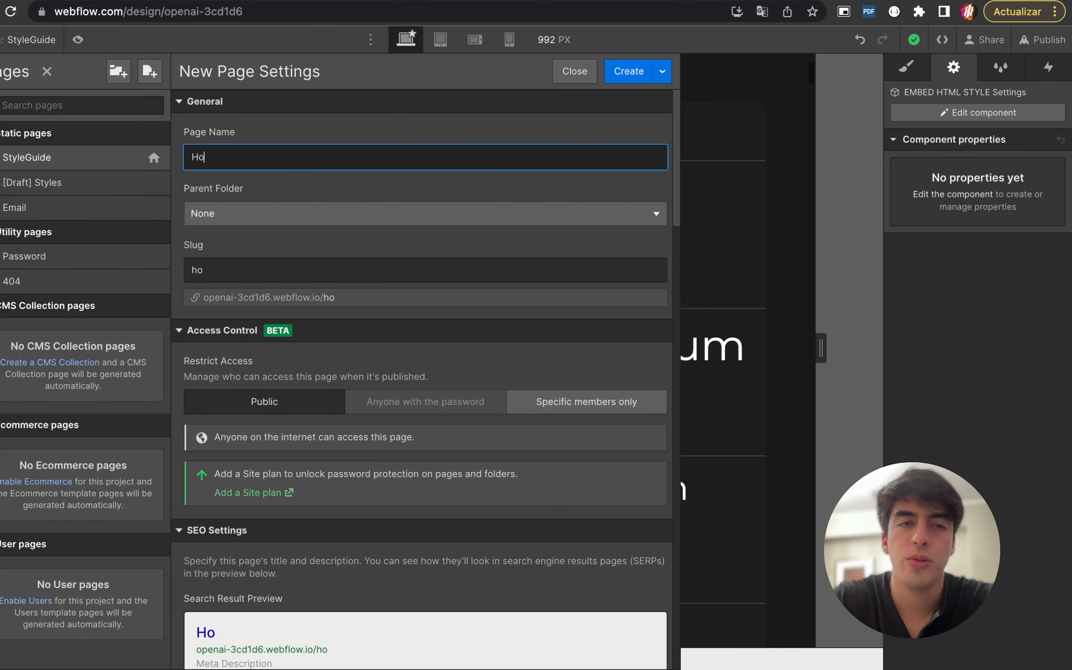
pyautogui.write('me')
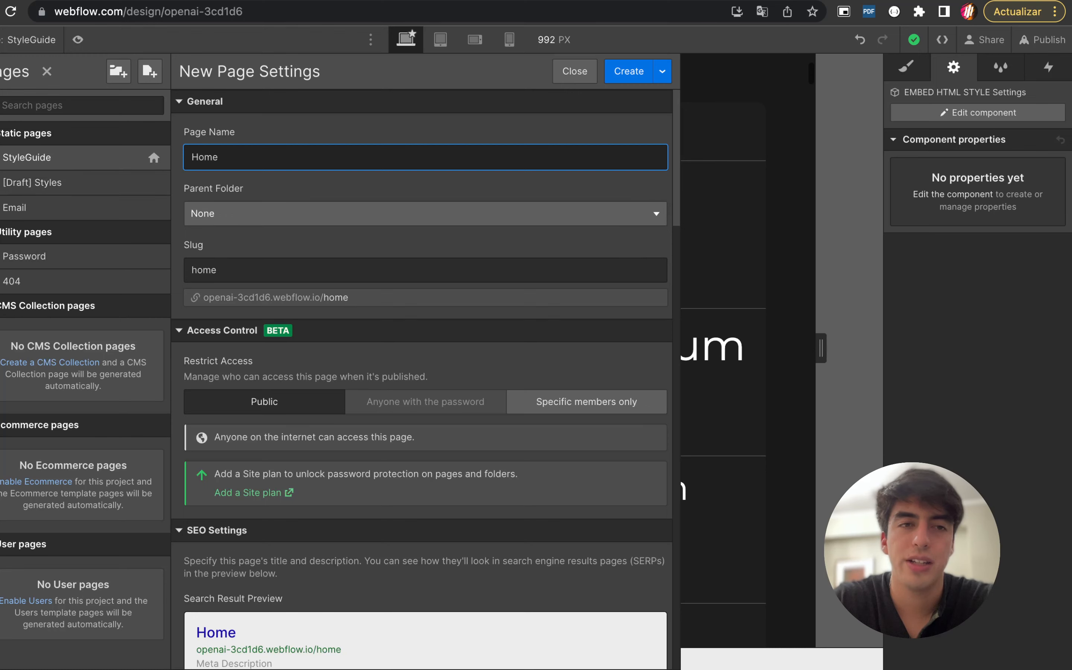
pyautogui.scroll(-1, 421, 354)
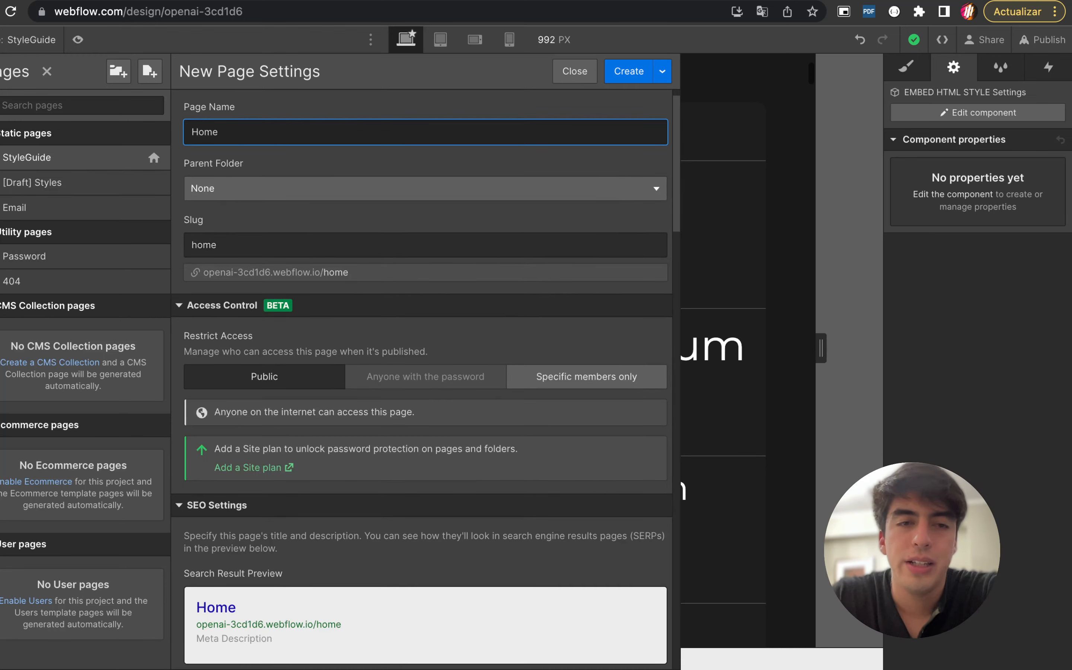
pyautogui.scroll(-5, 422, 377)
pyautogui.scroll(6, 422, 377)
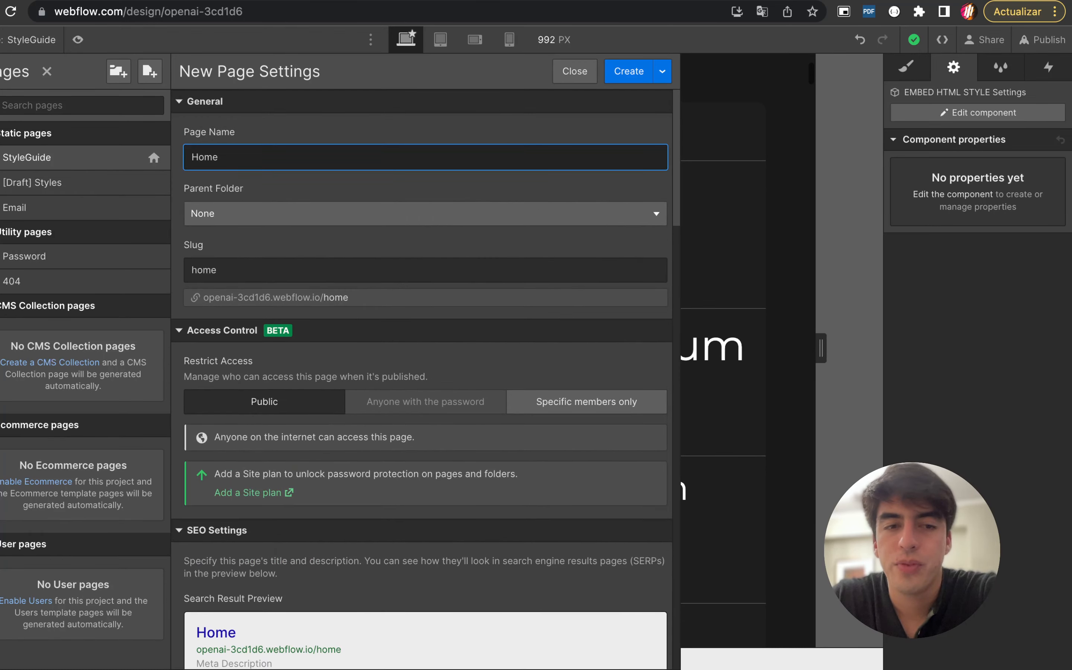
pyautogui.click(629, 71)
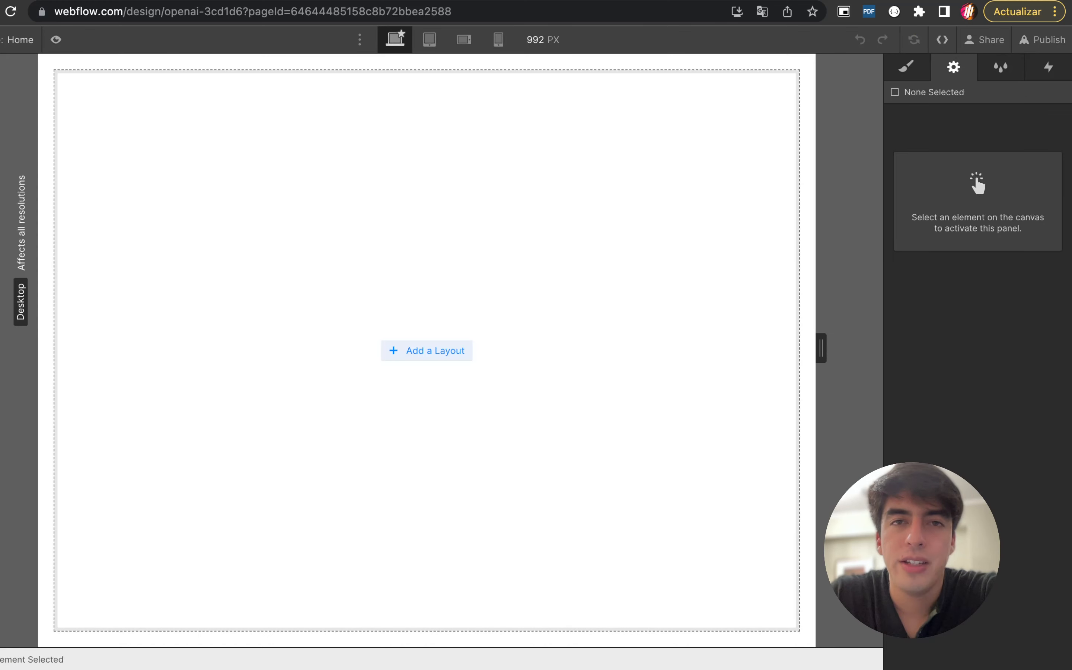
# Make the Home page the site's homepage
pyautogui.click(20, 40)
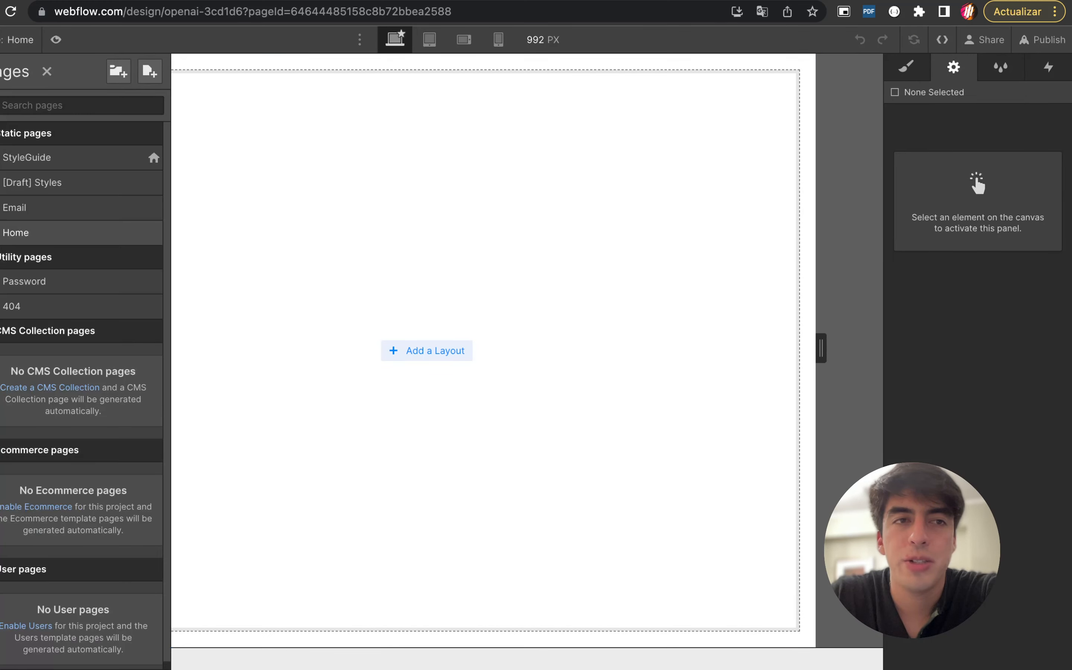
pyautogui.click(21, 39)
pyautogui.click(20, 40)
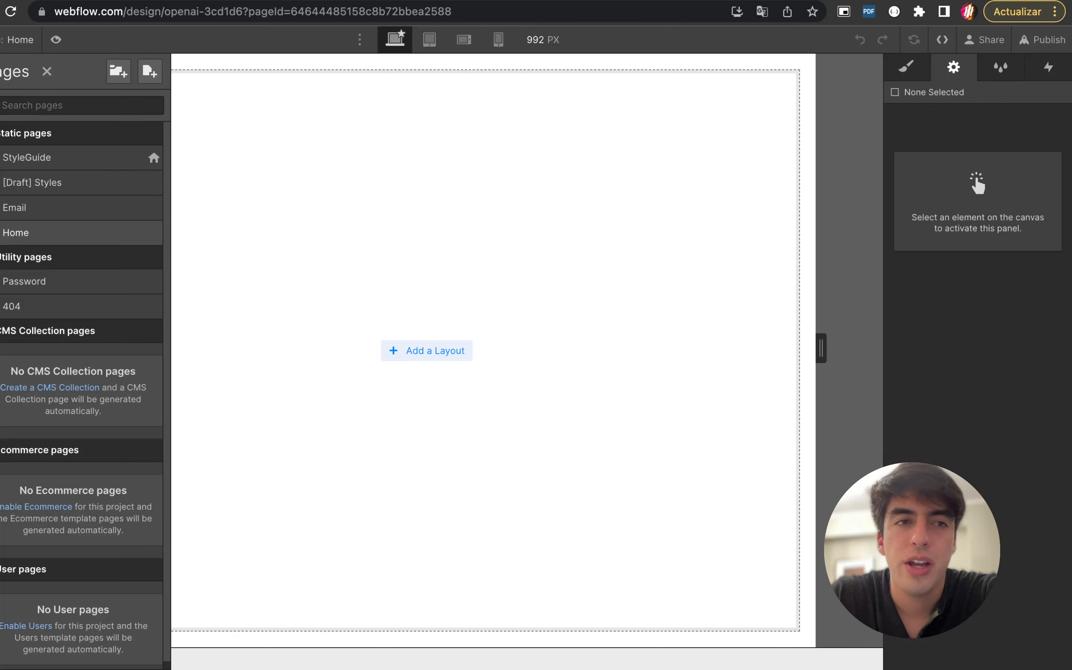
pyautogui.click(154, 233)
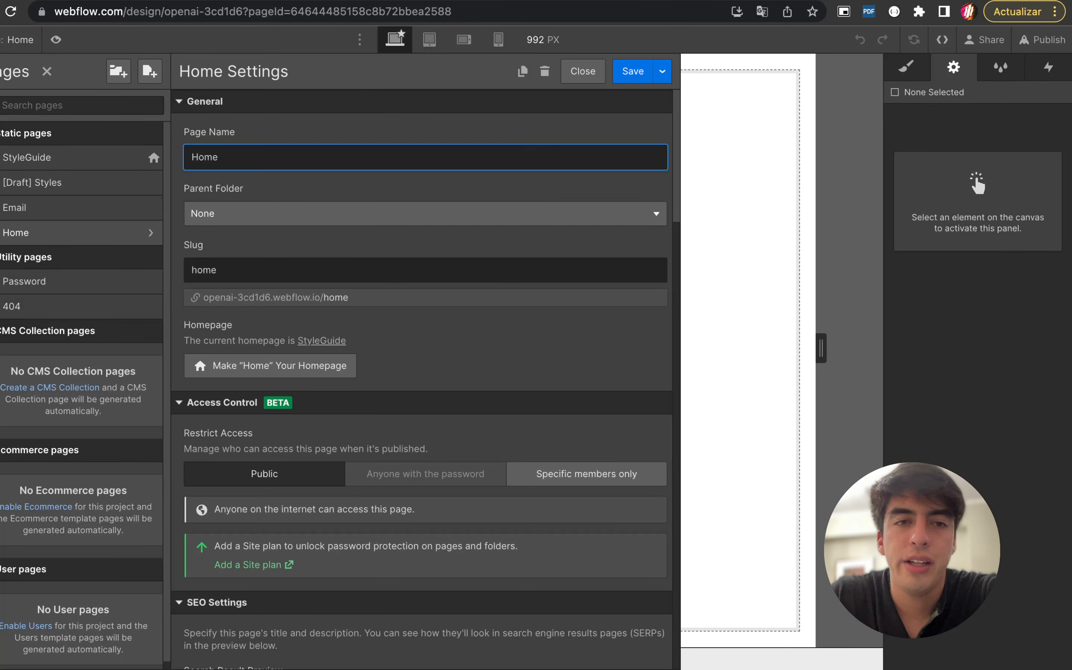
pyautogui.scroll(-1, 266, 337)
pyautogui.click(270, 337)
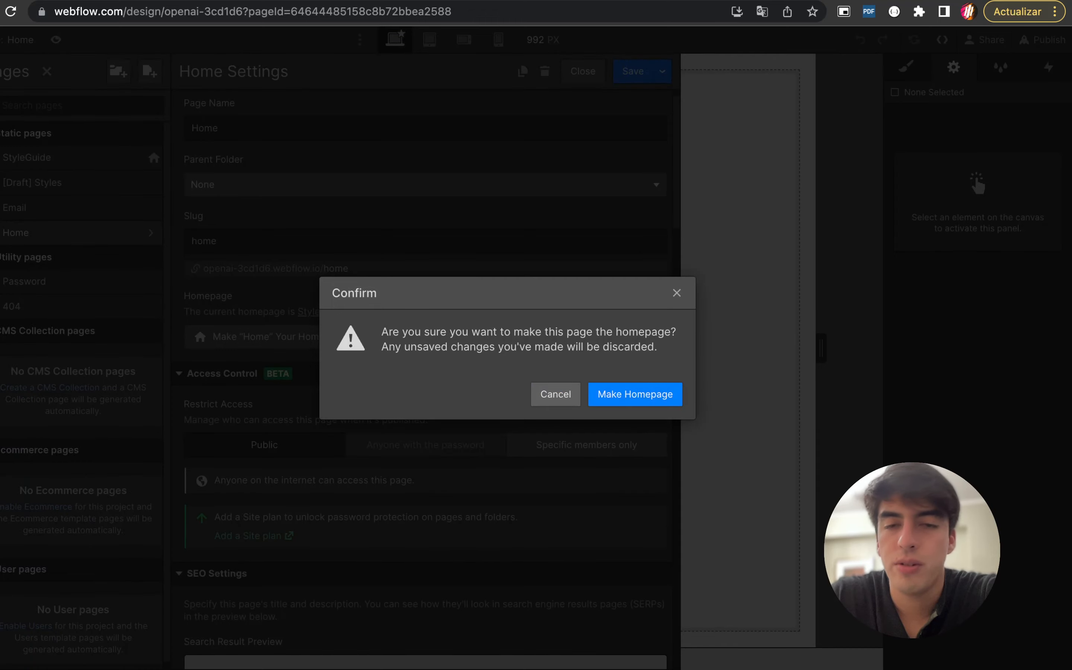
pyautogui.click(635, 393)
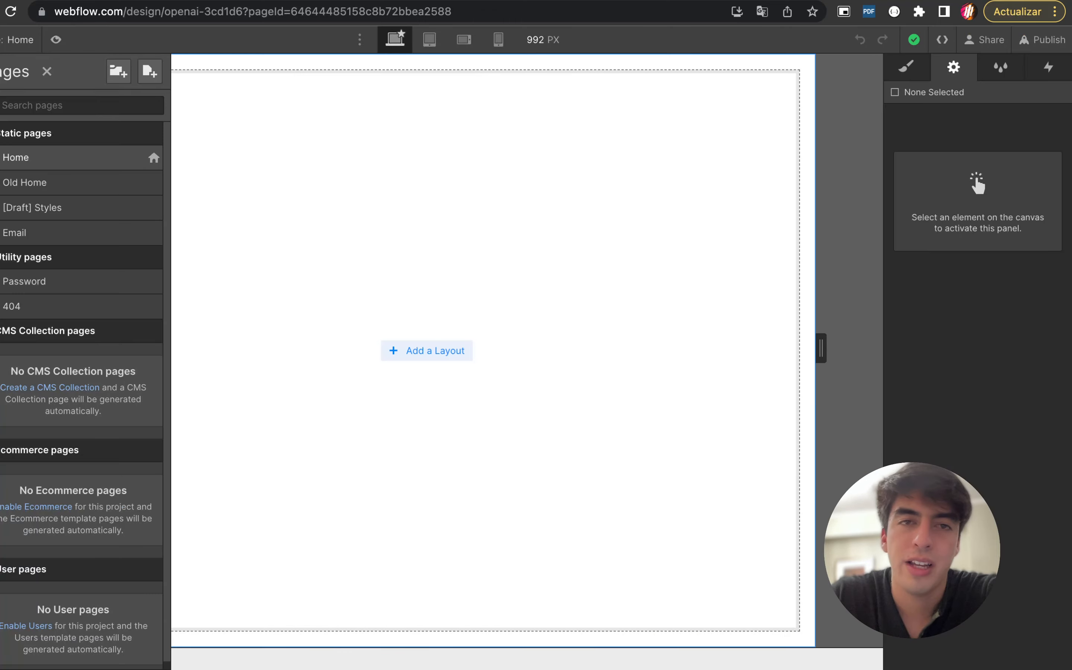
# Insert an EMBED HTML STYLE component instance into the Home page's body and show the element structure
pyautogui.click(635, 394)
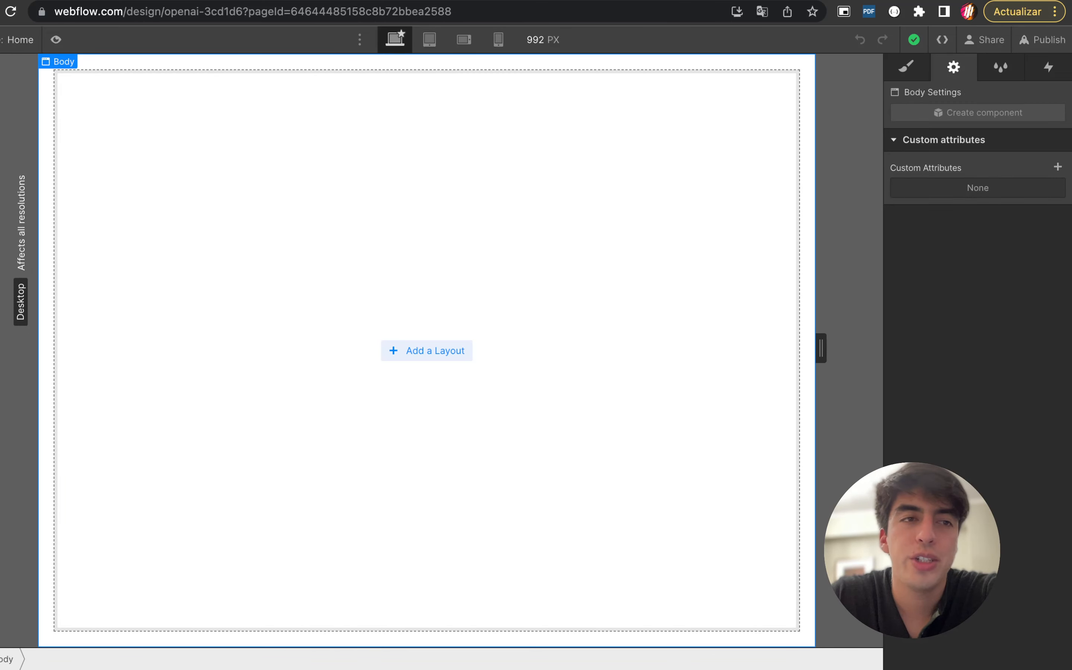
pyautogui.hotkey('shift', 'a')
pyautogui.click(58, 179)
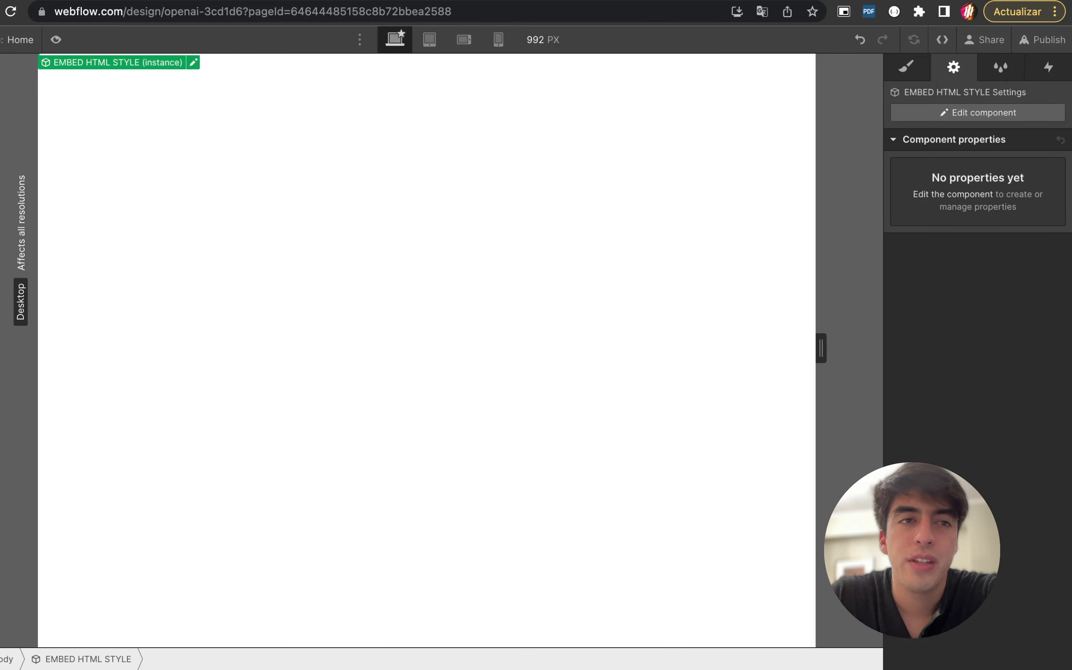
pyautogui.click(427, 350)
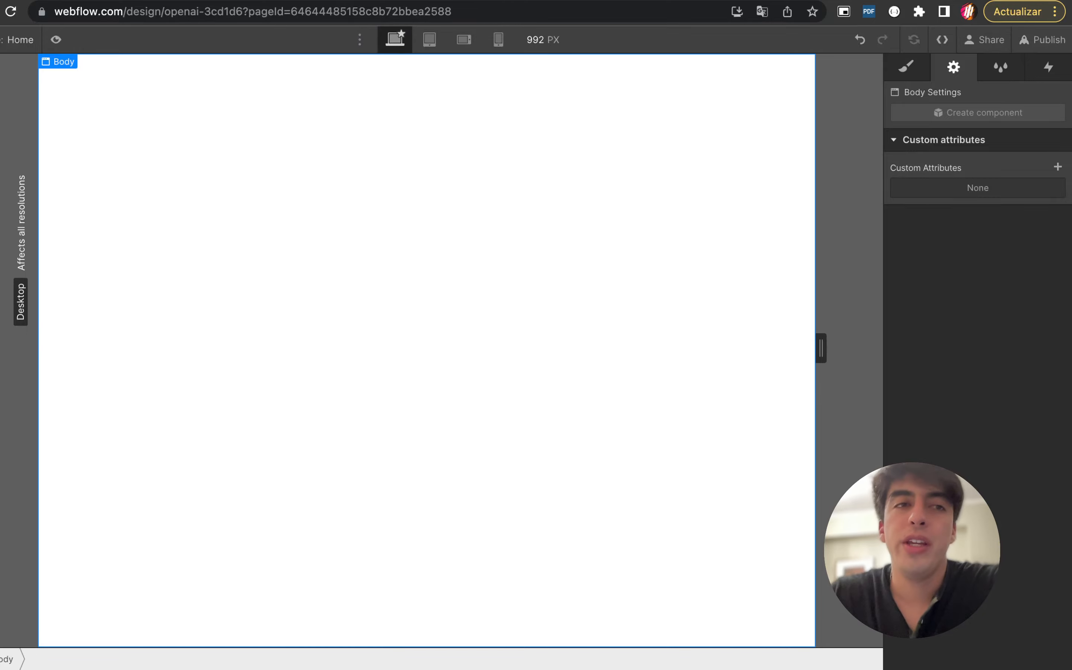
pyautogui.press('z')
# Switch to the openai.com page and examine its section structure, from the GPT-4 hero through updates, safety and careers to the footer
pyautogui.moveTo(217, 2)
pyautogui.click(218, 24)
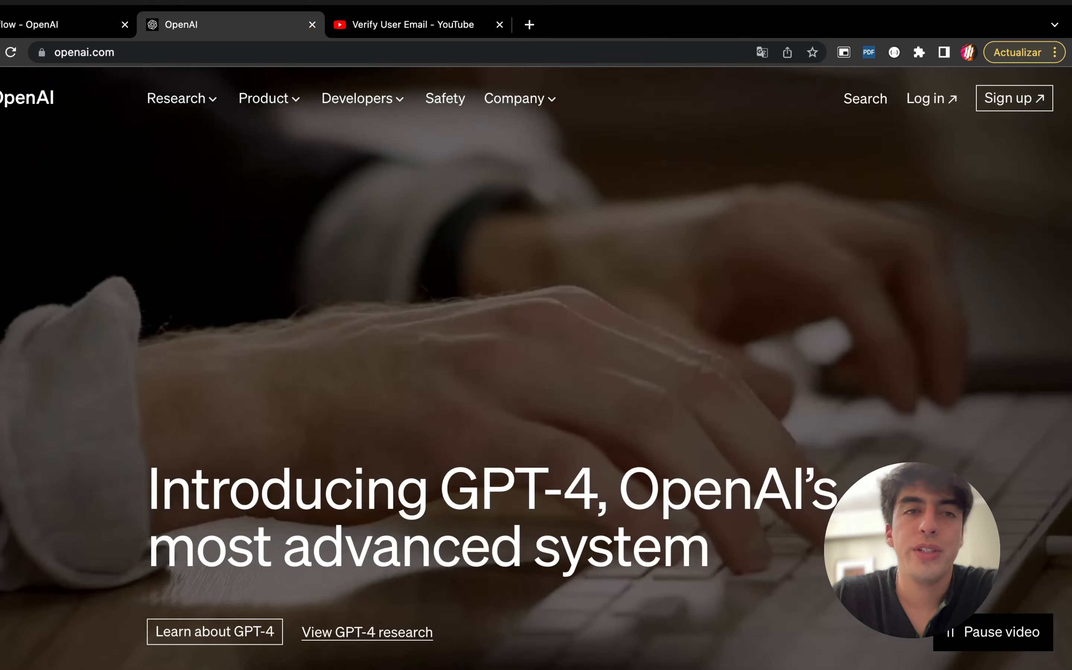
pyautogui.scroll(-5, 537, 349)
pyautogui.scroll(-15, 536, 348)
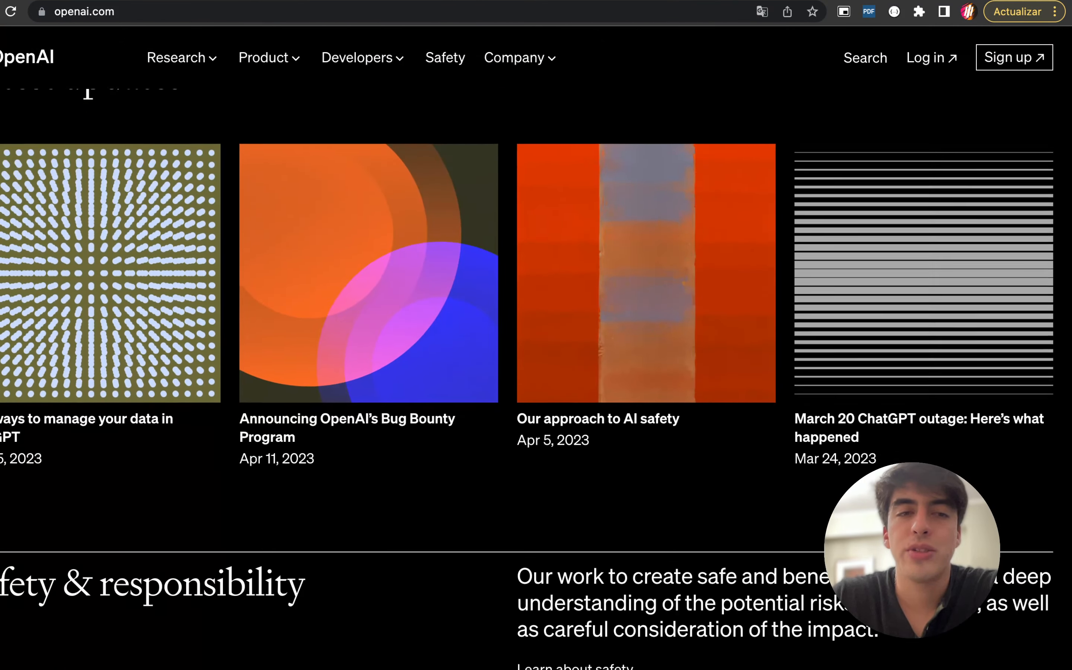
pyautogui.scroll(15, 536, 348)
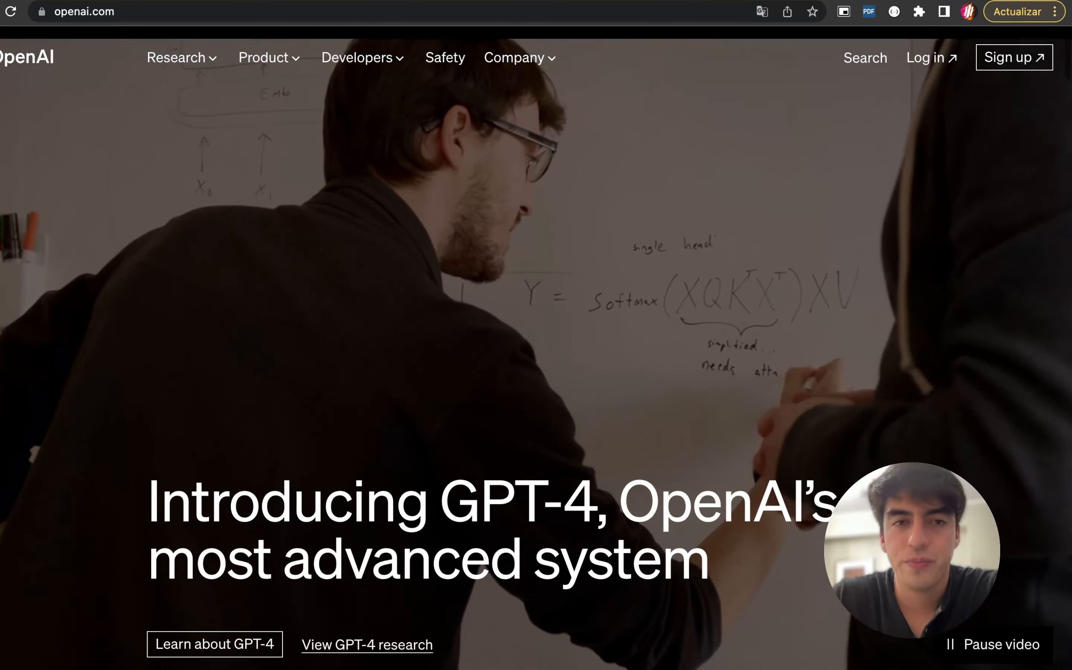
pyautogui.scroll(-6, 536, 348)
pyautogui.scroll(8, 536, 348)
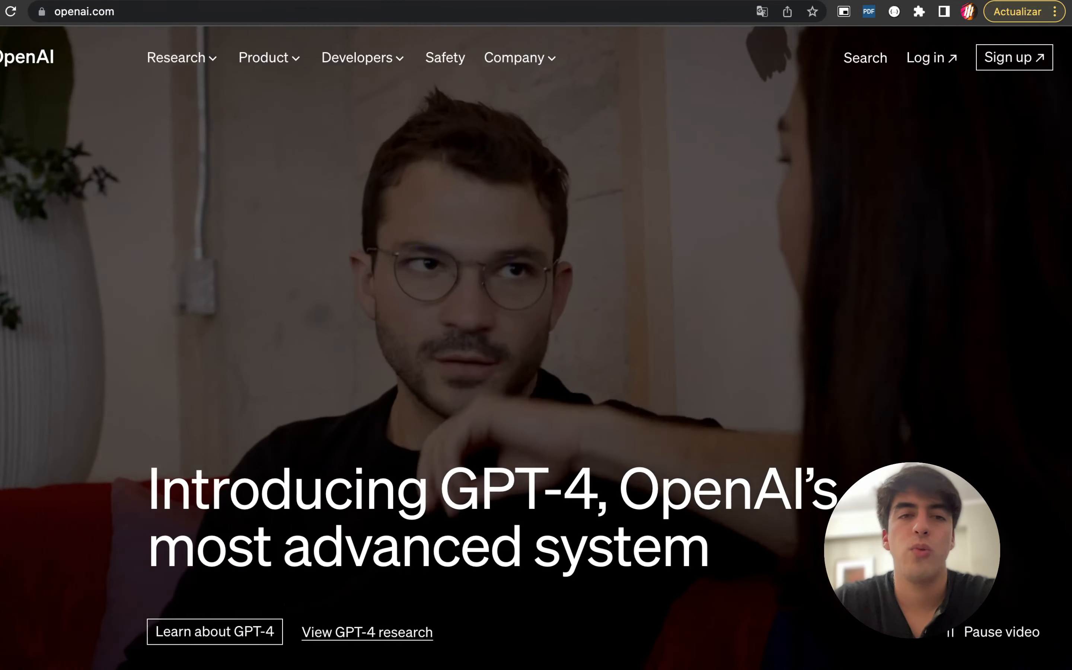
pyautogui.scroll(-6, 536, 348)
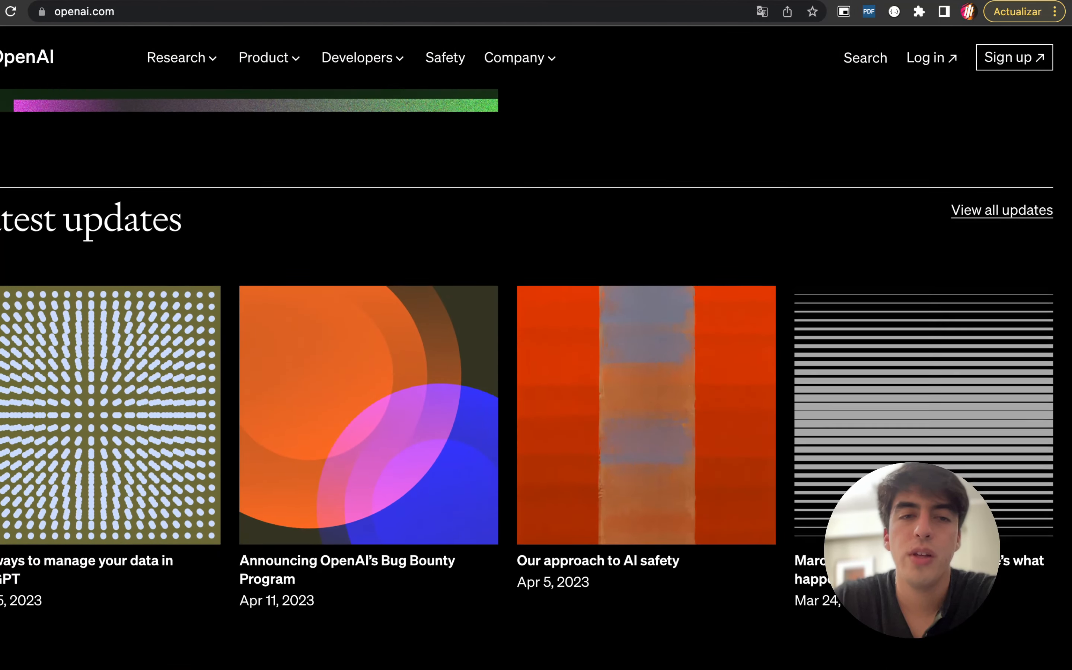
pyautogui.scroll(-12, 536, 348)
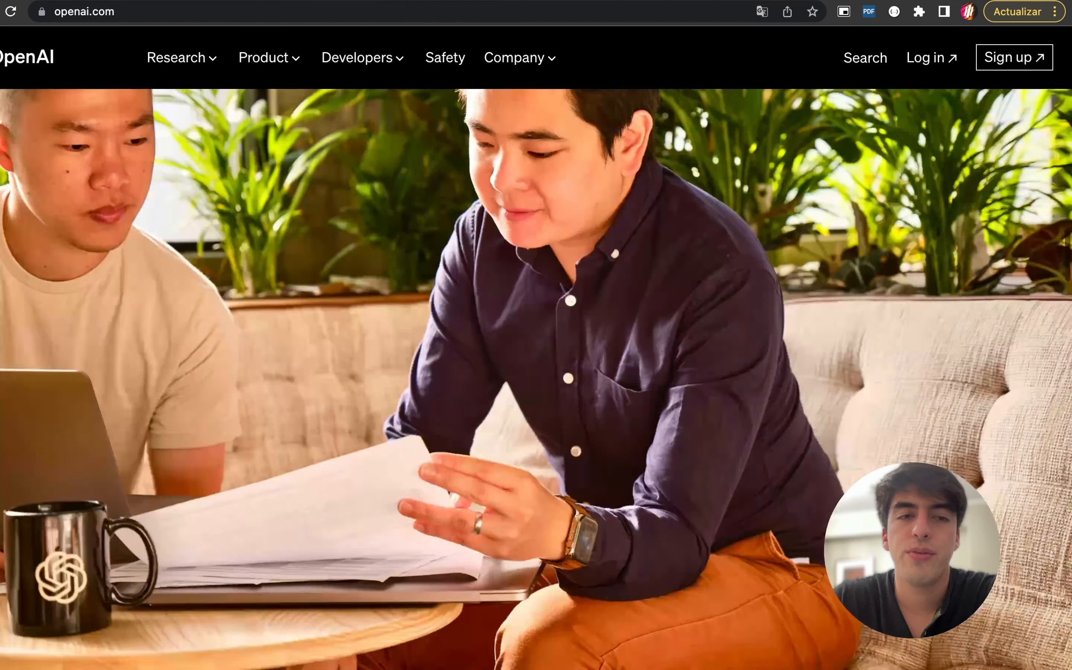
pyautogui.scroll(-15, 536, 348)
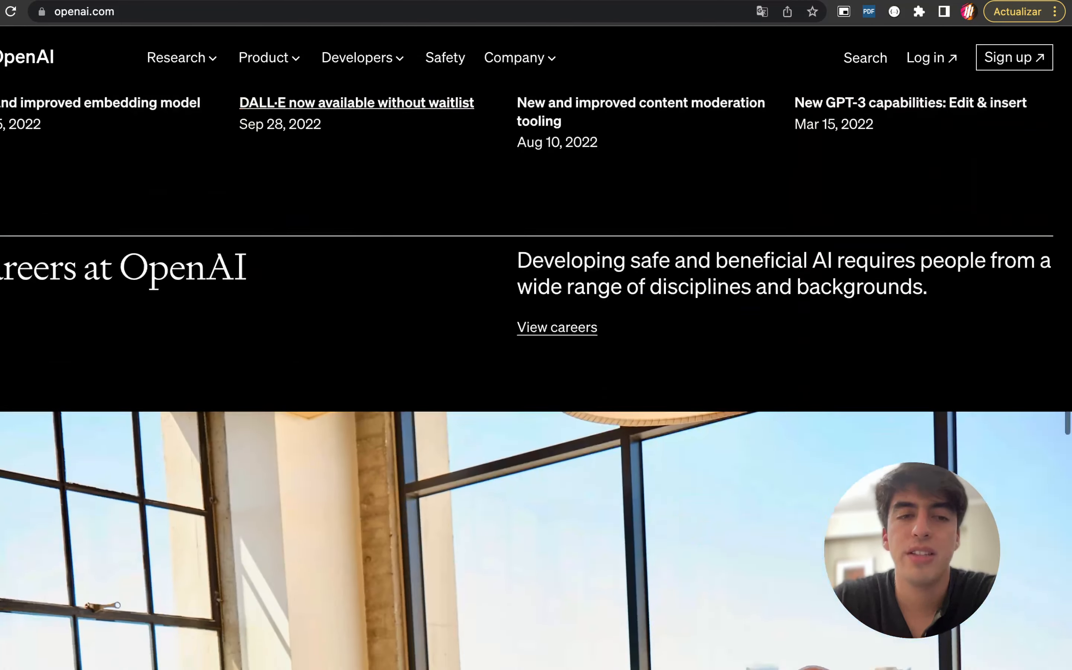
pyautogui.scroll(-15, 536, 348)
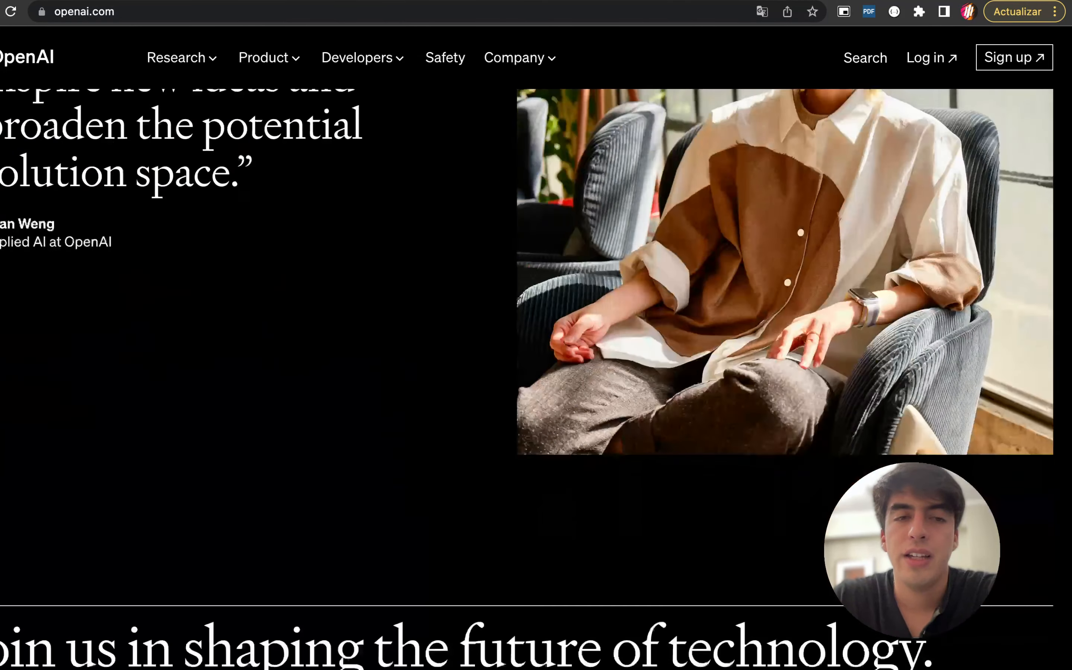
pyautogui.scroll(-10, 536, 348)
pyautogui.scroll(-4, 536, 348)
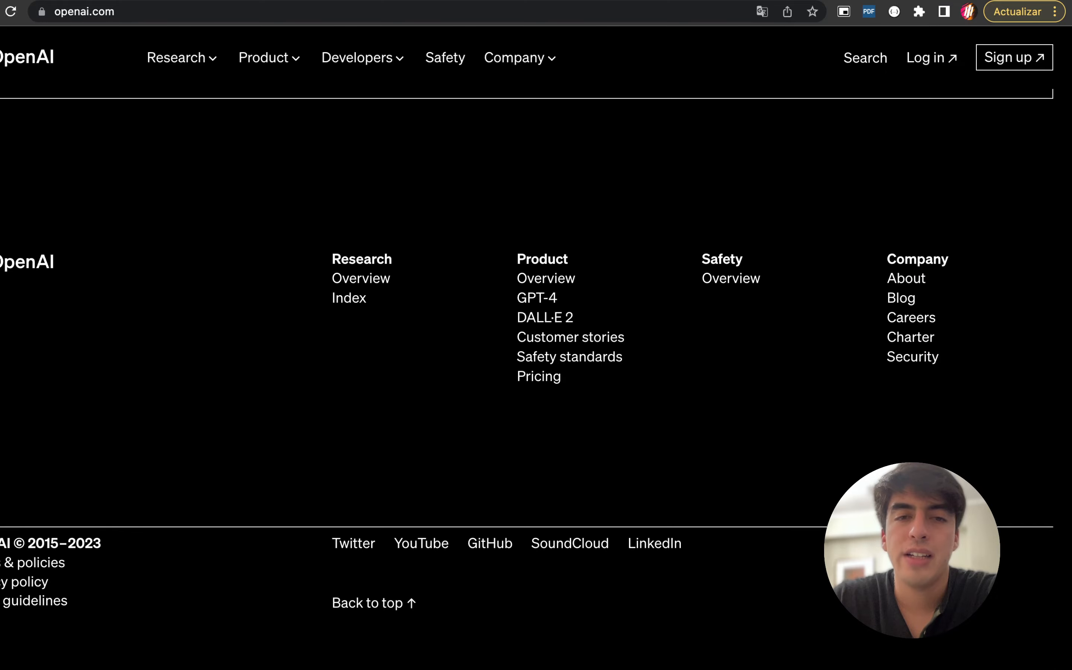
pyautogui.scroll(6, 536, 348)
pyautogui.scroll(-10, 536, 348)
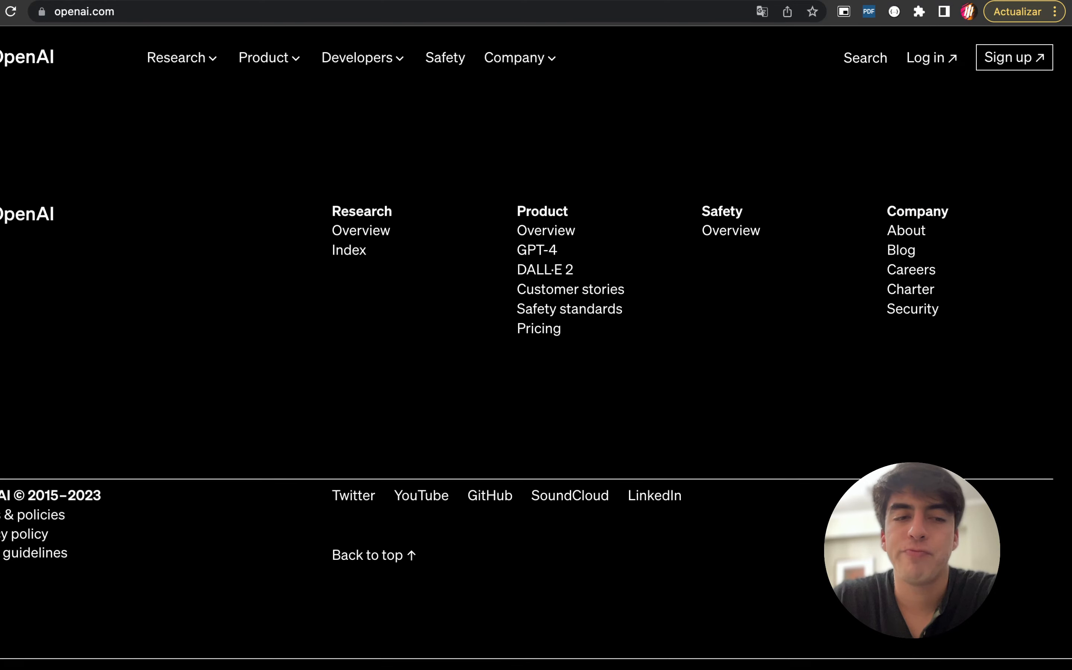
pyautogui.scroll(-5, 536, 348)
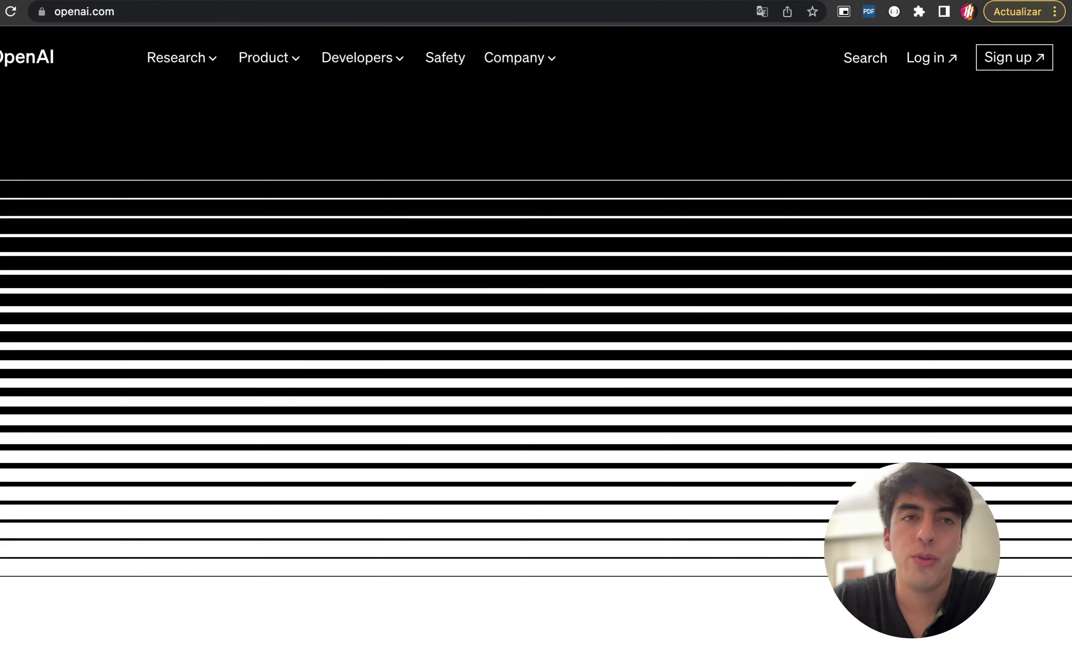
pyautogui.scroll(15, 536, 348)
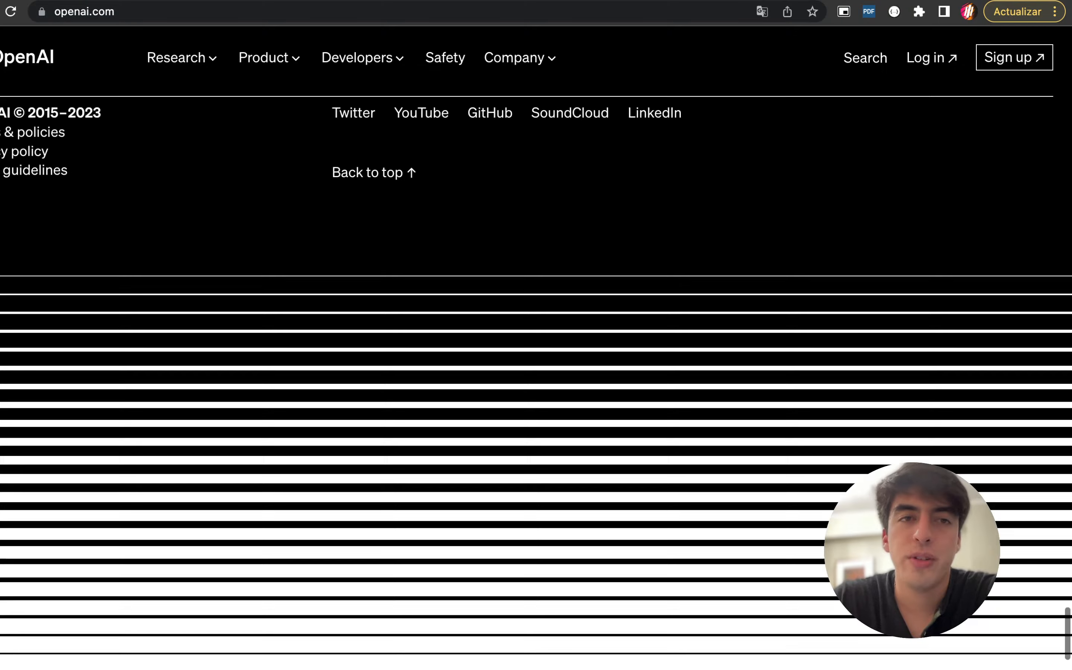
pyautogui.scroll(12, 536, 348)
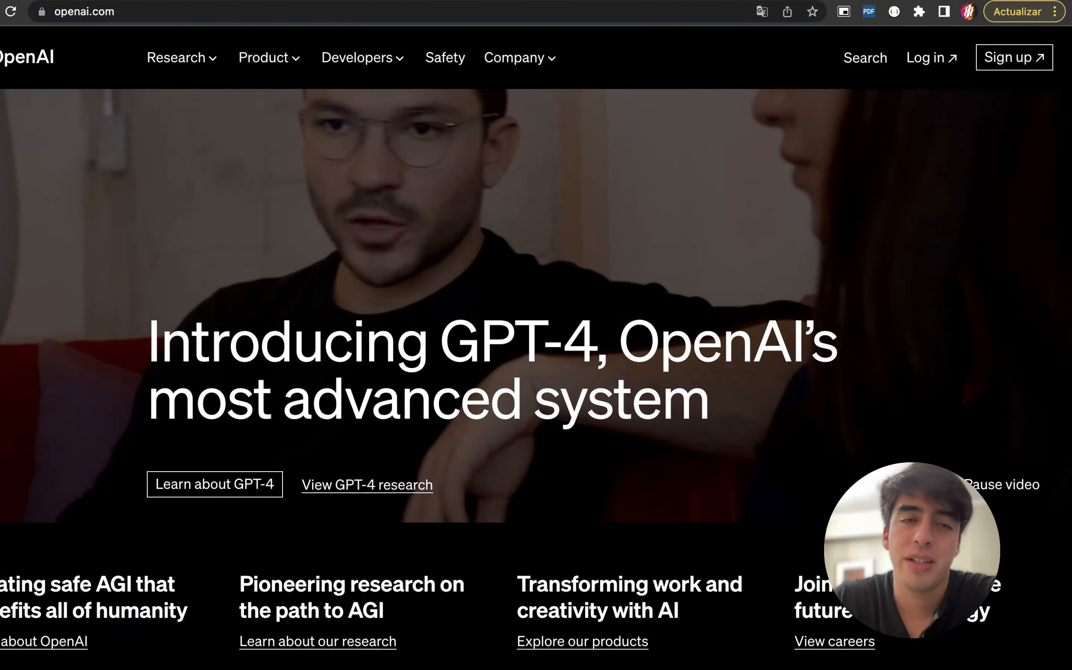
pyautogui.scroll(3, 536, 348)
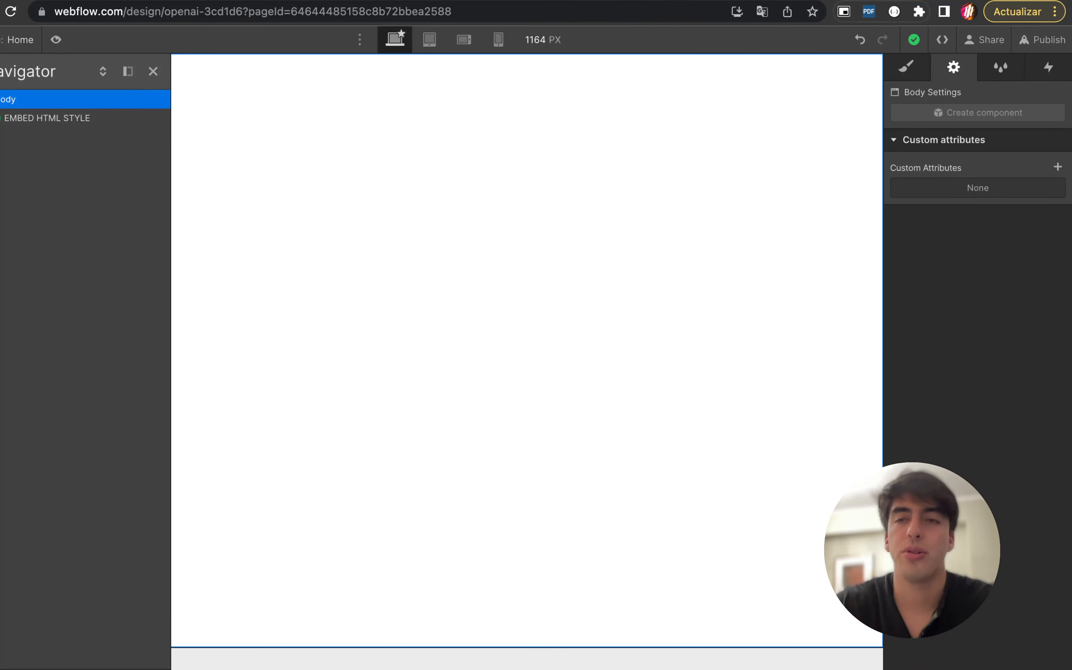
# Choose the Body (All Pages) tag as the style selector for the Home page's Body element
pyautogui.press('s')
pyautogui.press('super+Return')
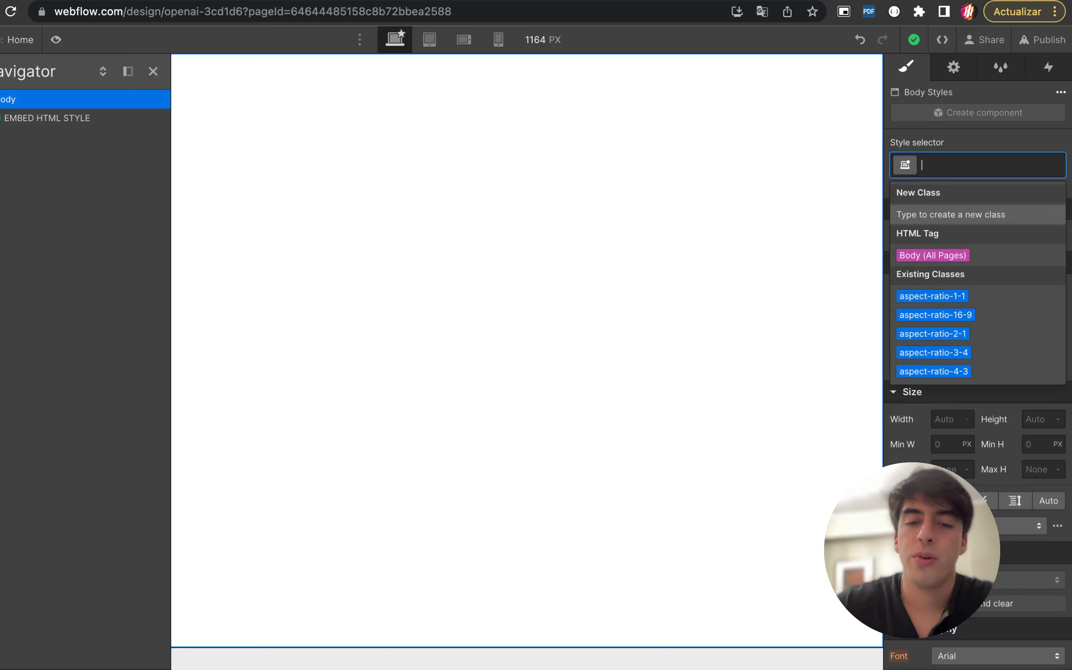
pyautogui.write('Bodu')
pyautogui.press('BackSpace')
pyautogui.write('y')
pyautogui.press('Down')
pyautogui.press('Down')
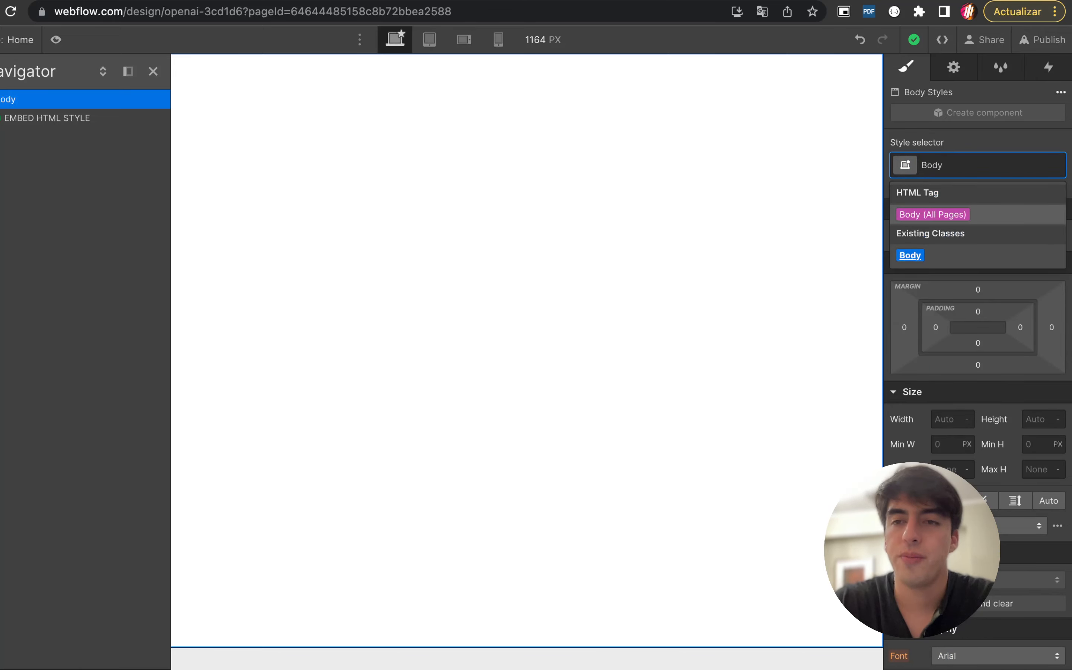
pyautogui.press('Up')
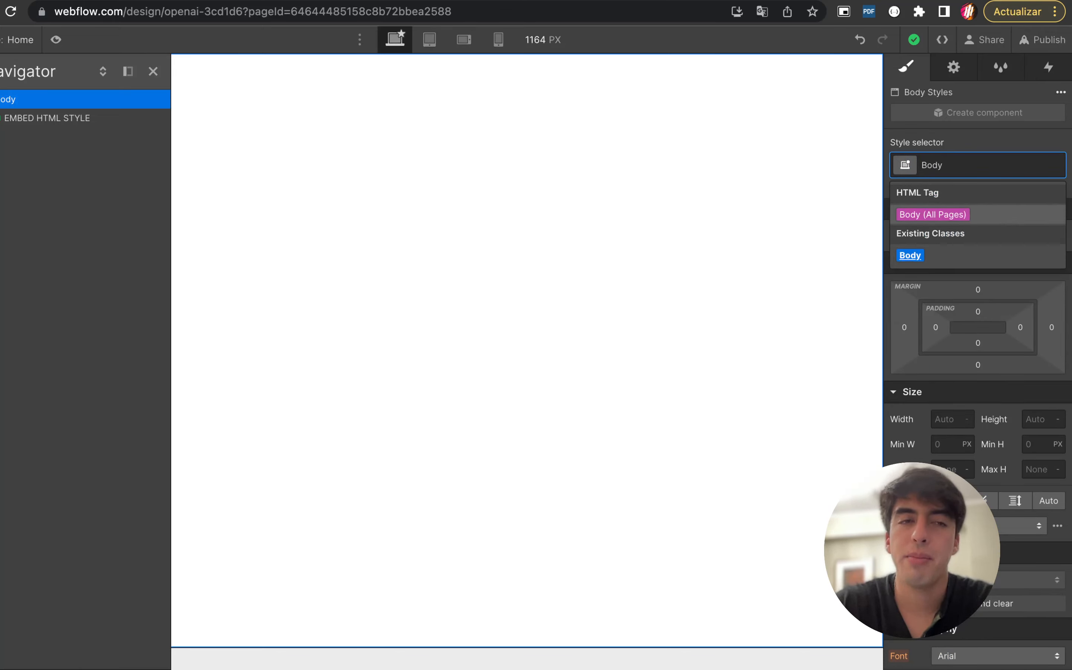
pyautogui.press('Return')
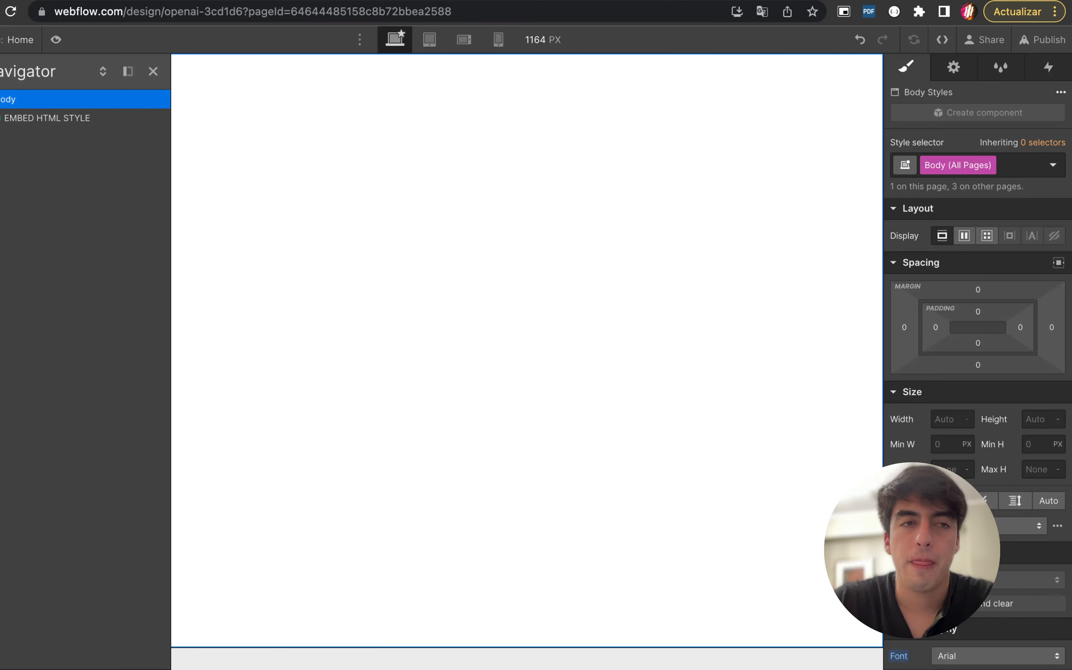
# Add a div block to the Home page's body and paste four copies of it beneath
pyautogui.press('super+e')
pyautogui.write('conta')
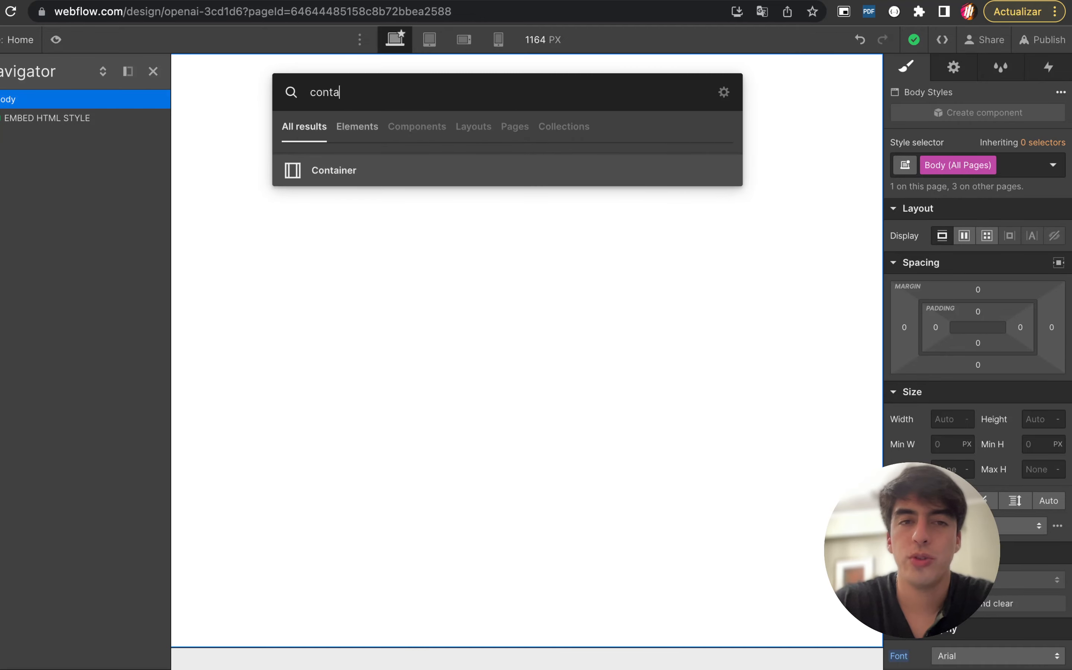
pyautogui.press('super+a')
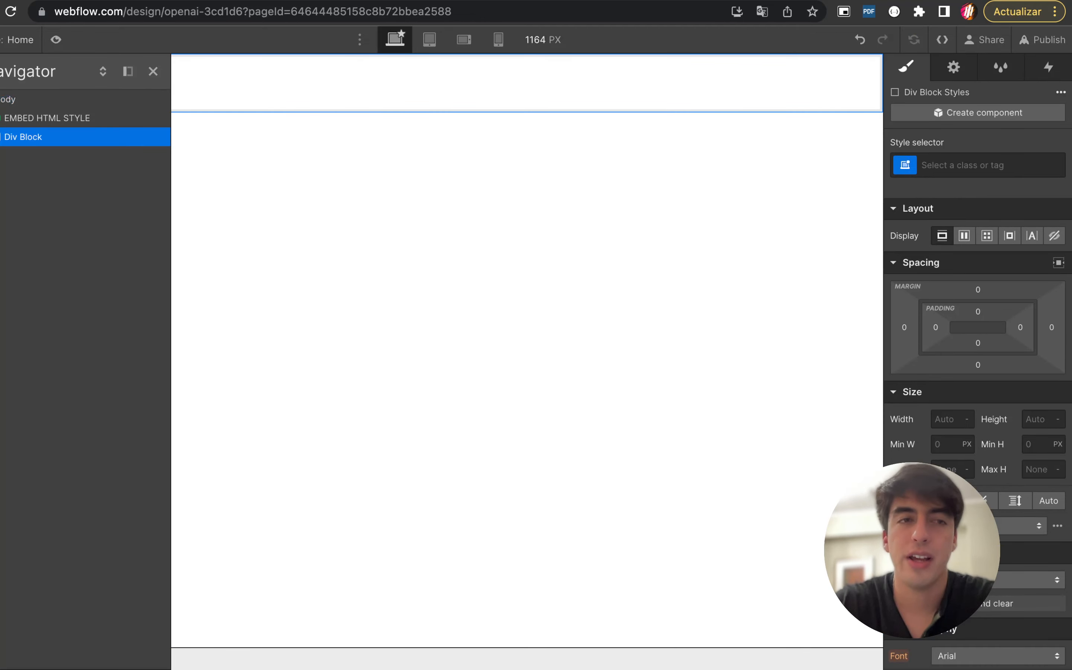
pyautogui.click(9, 99)
pyautogui.press('super+v')
pyautogui.press('super+v')
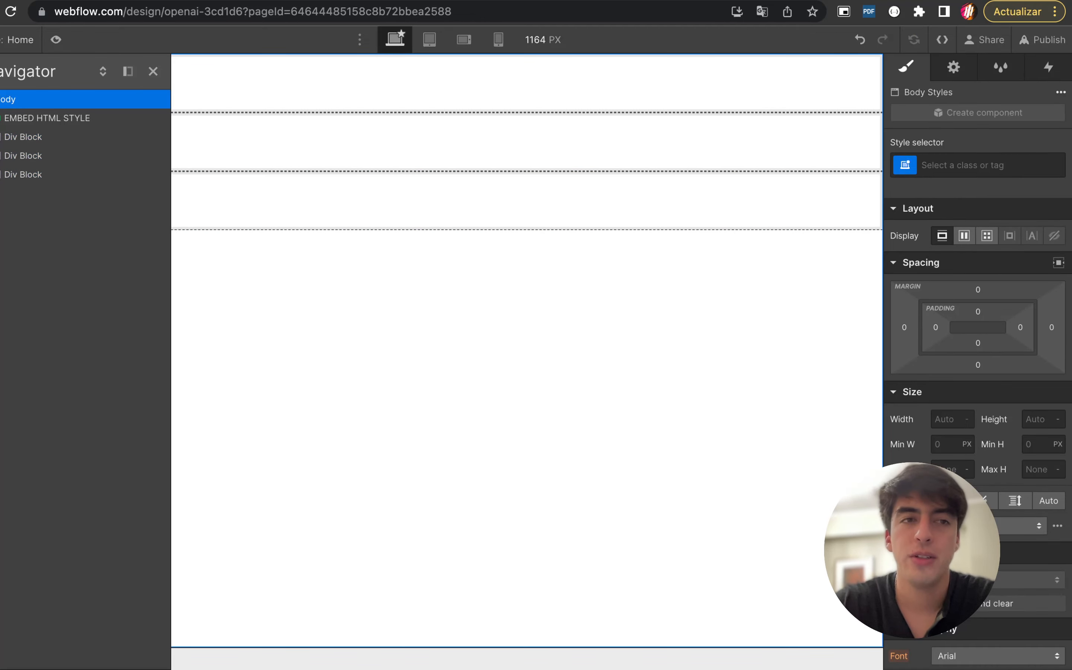
pyautogui.press('super+v')
pyautogui.press('super+v')
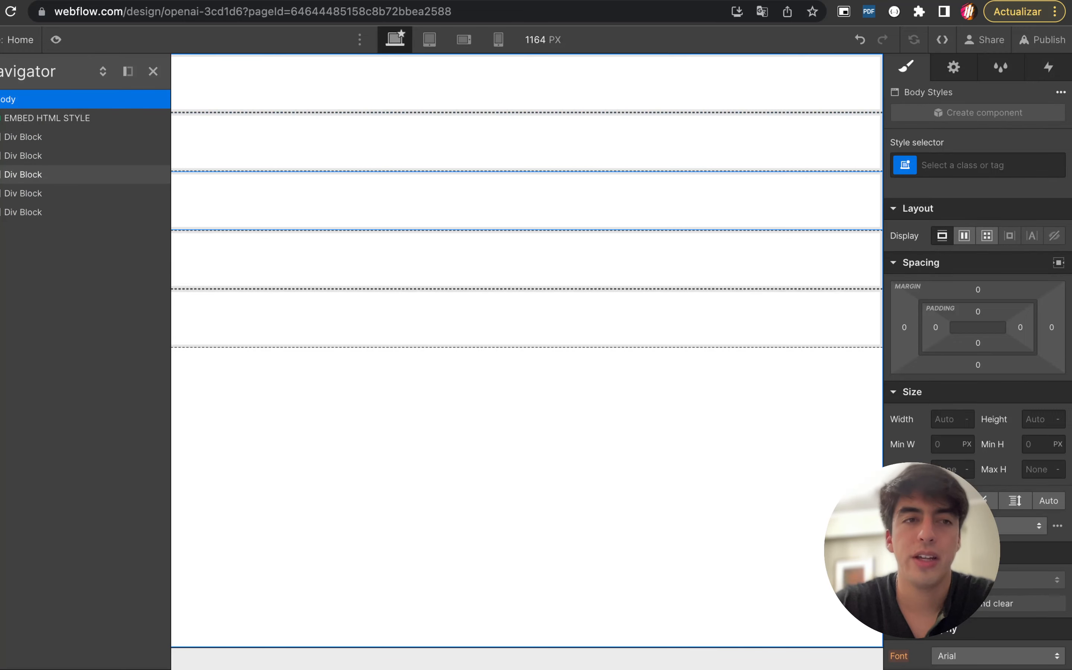
pyautogui.click(23, 136)
pyautogui.press('super+Return')
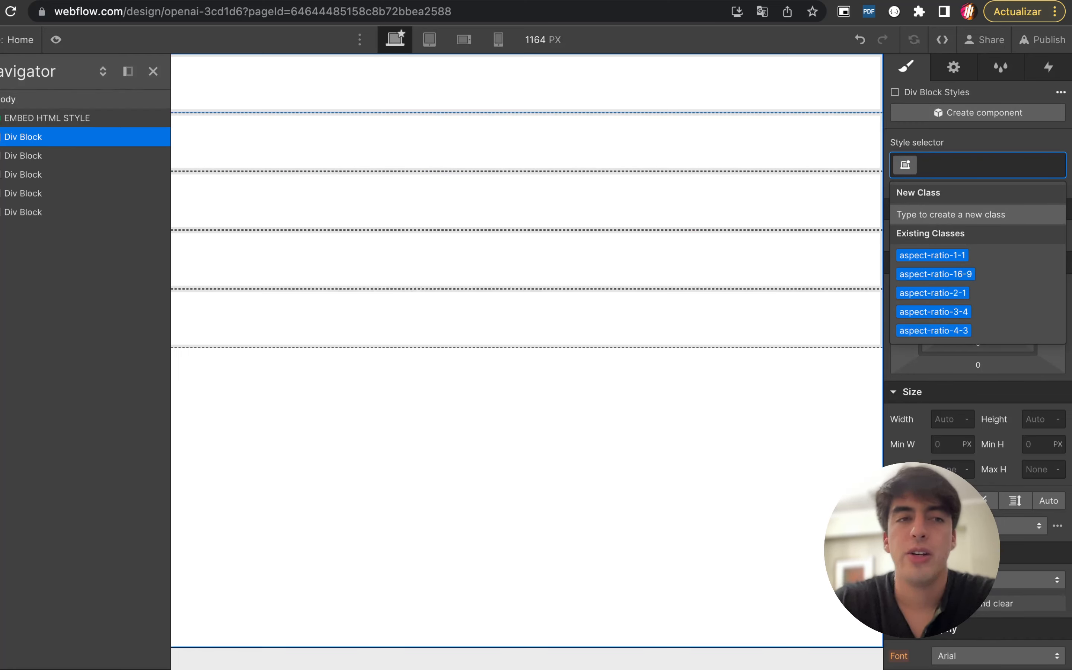
pyautogui.click(18, 99)
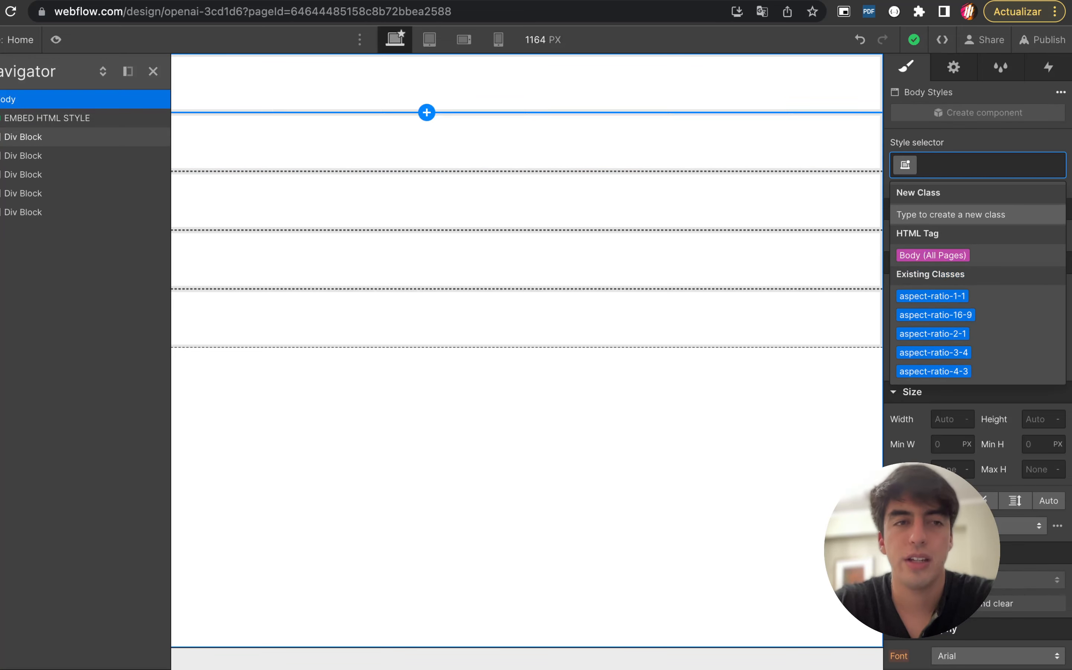
pyautogui.press('Escape')
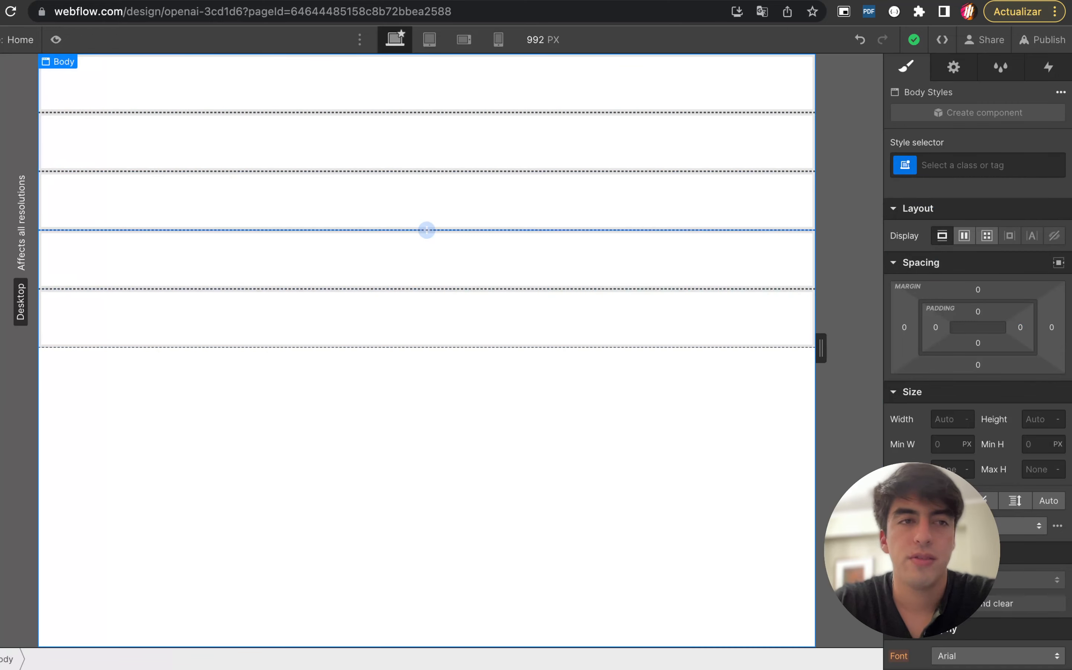
# Paste four more div blocks into the Home page's body, making nine section blocks in total
pyautogui.press('z')
pyautogui.click(26, 155)
pyautogui.click(27, 137)
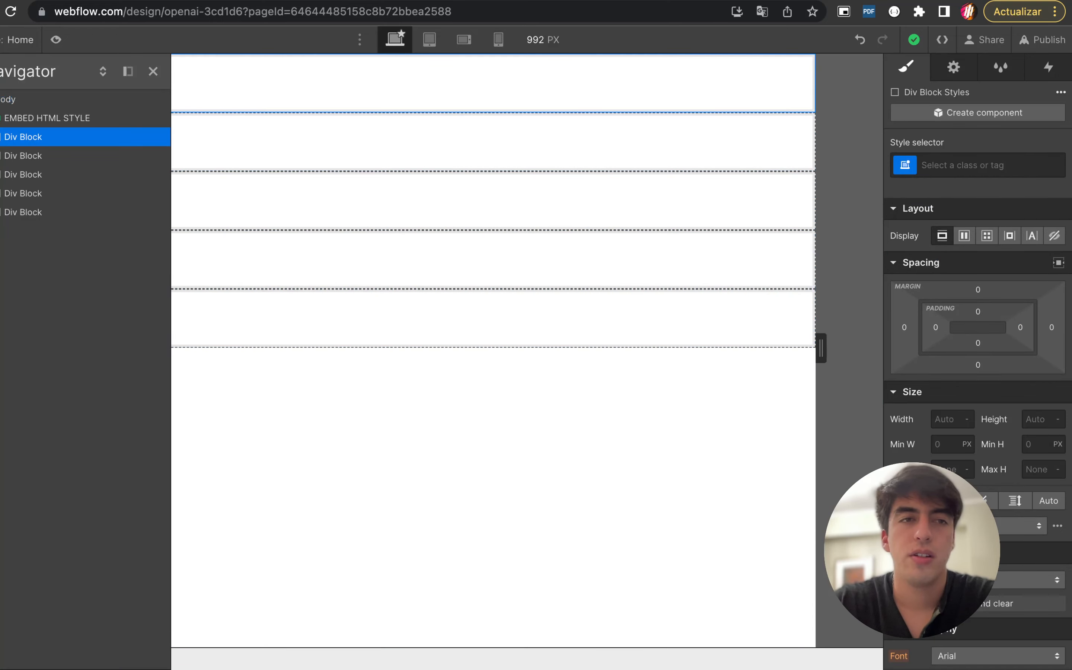
pyautogui.click(9, 99)
pyautogui.press('super+v')
pyautogui.press('super+v')
pyautogui.press('super+v')
pyautogui.press('super+v')
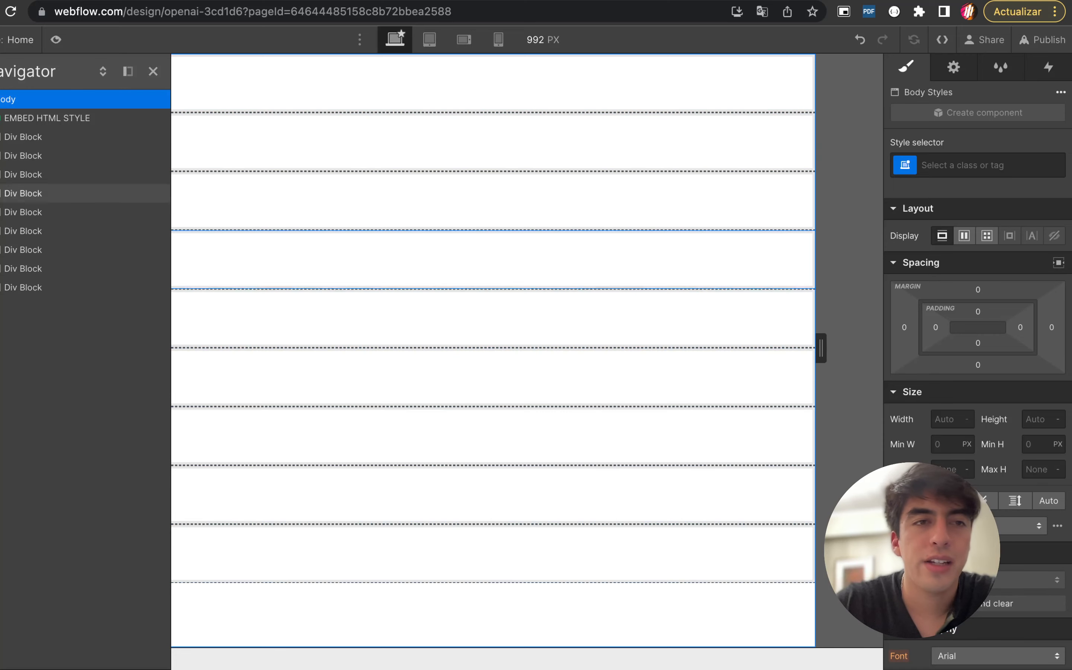
# Paste one more div block into the Home page's body and select the first section block
pyautogui.press('super+v')
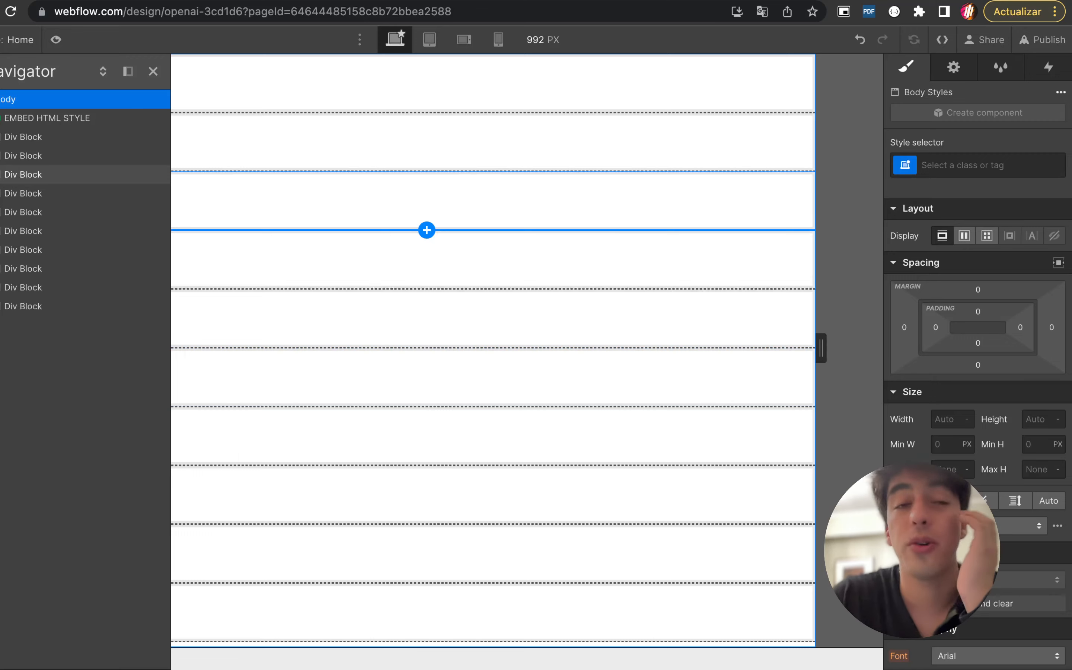
pyautogui.click(443, 88)
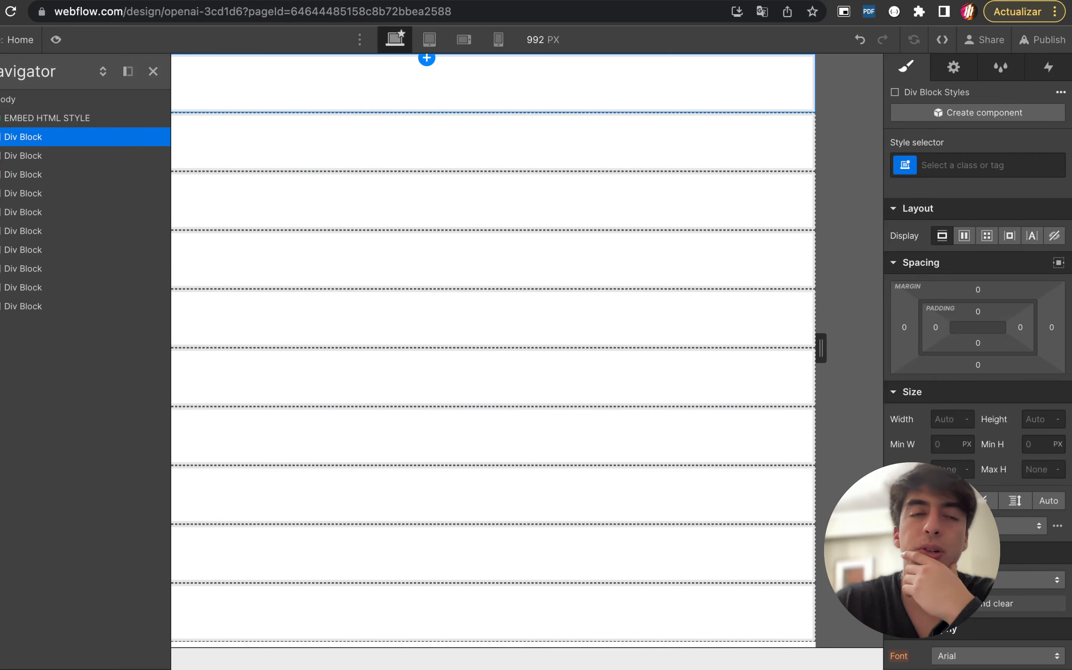
pyautogui.hotkey('ctrl', 'Tab')
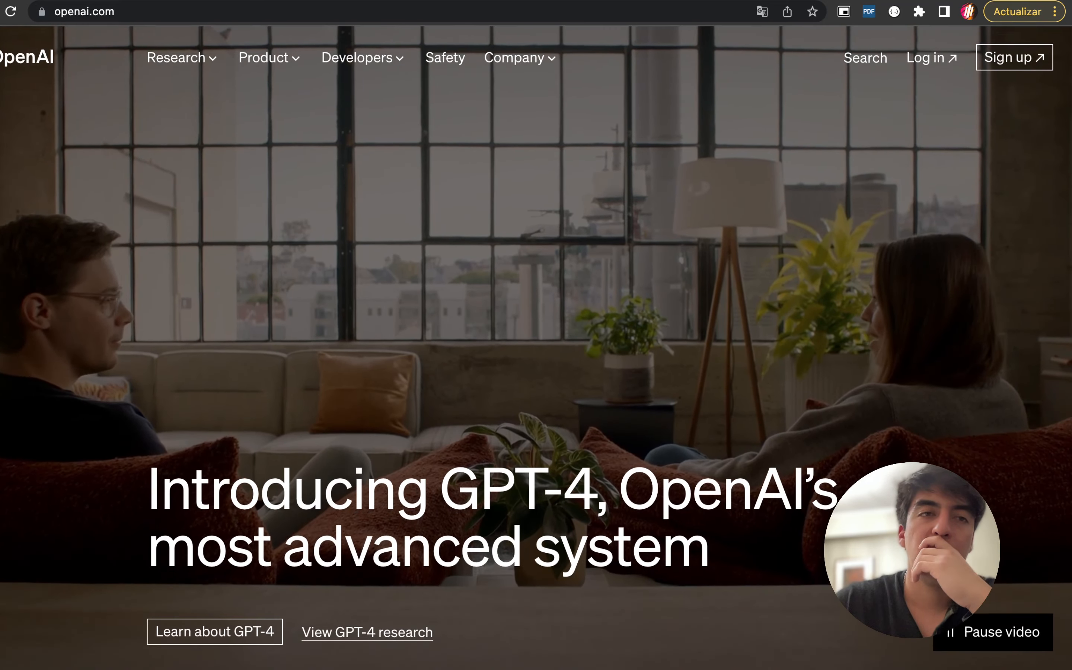
pyautogui.hotkey('ctrl', 'shift', 'Tab')
pyautogui.press('super+Return')
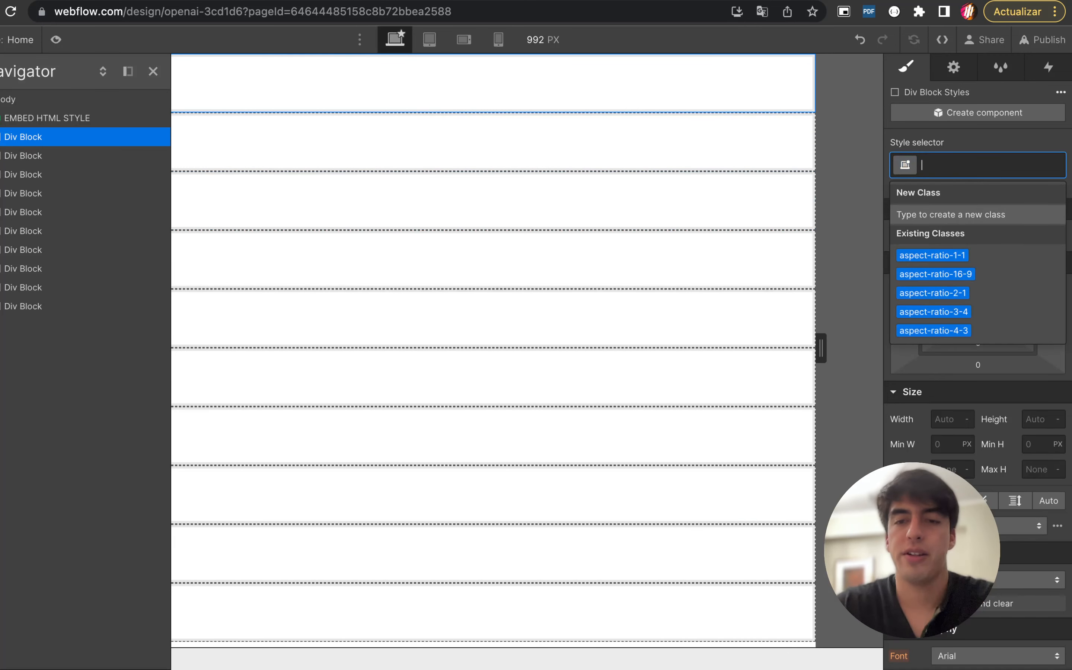
pyautogui.write('hero')
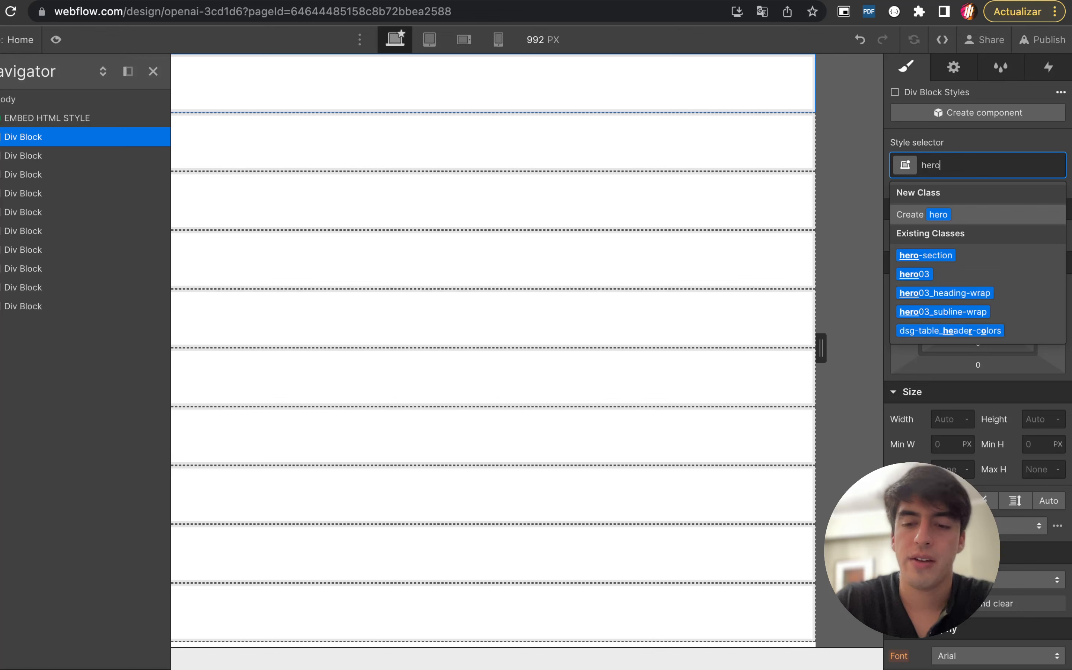
pyautogui.write('-w')
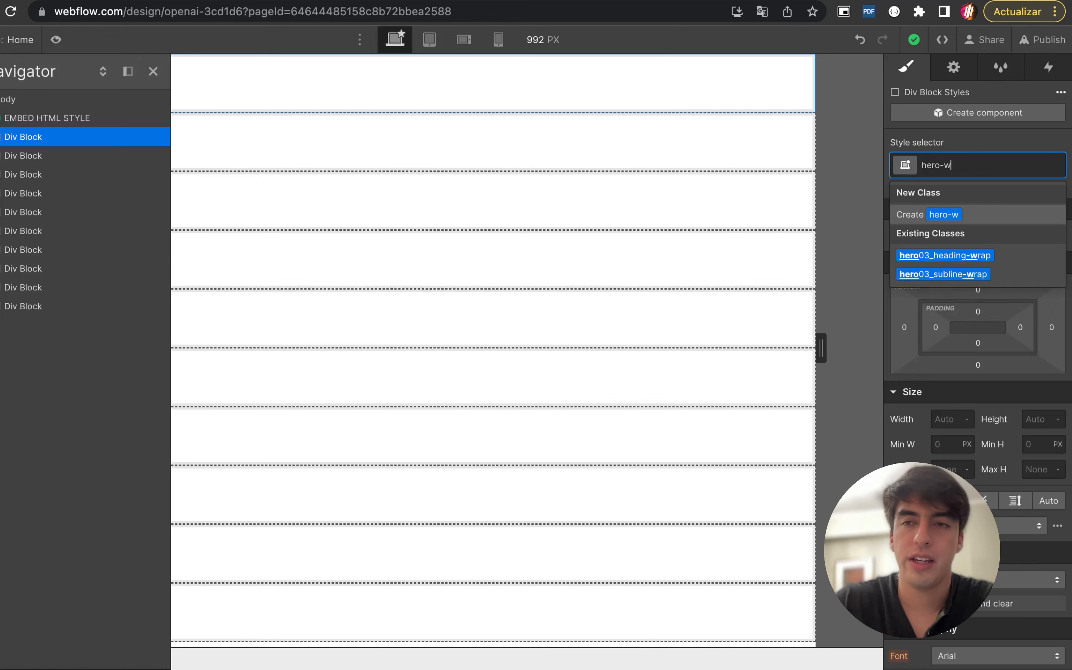
pyautogui.write('rapper')
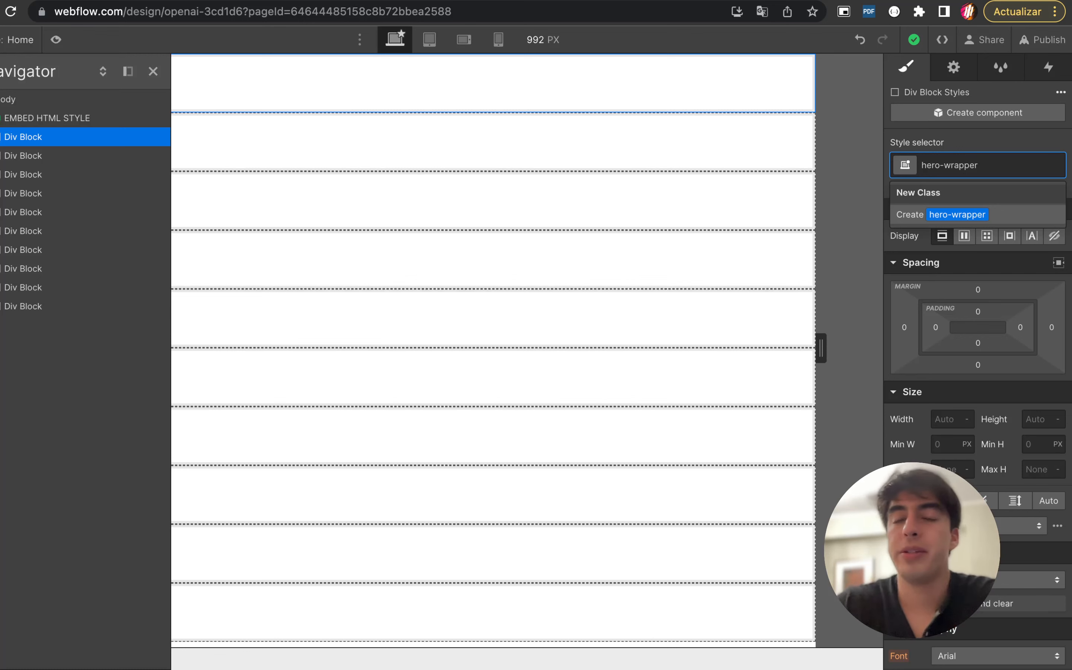
pyautogui.press('super+a')
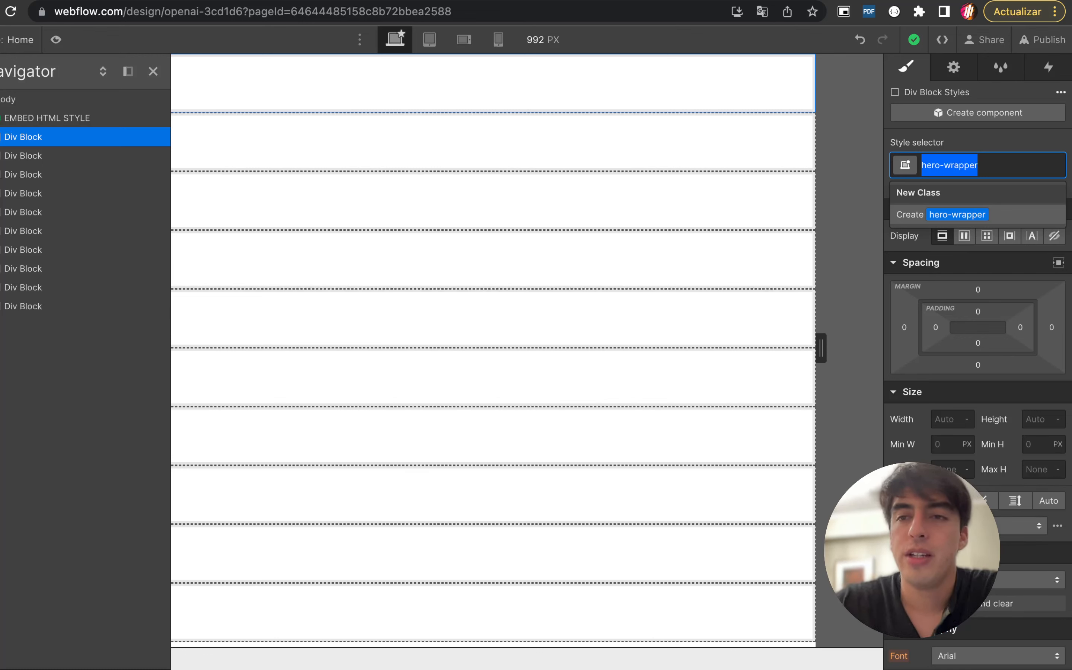
pyautogui.press('Right')
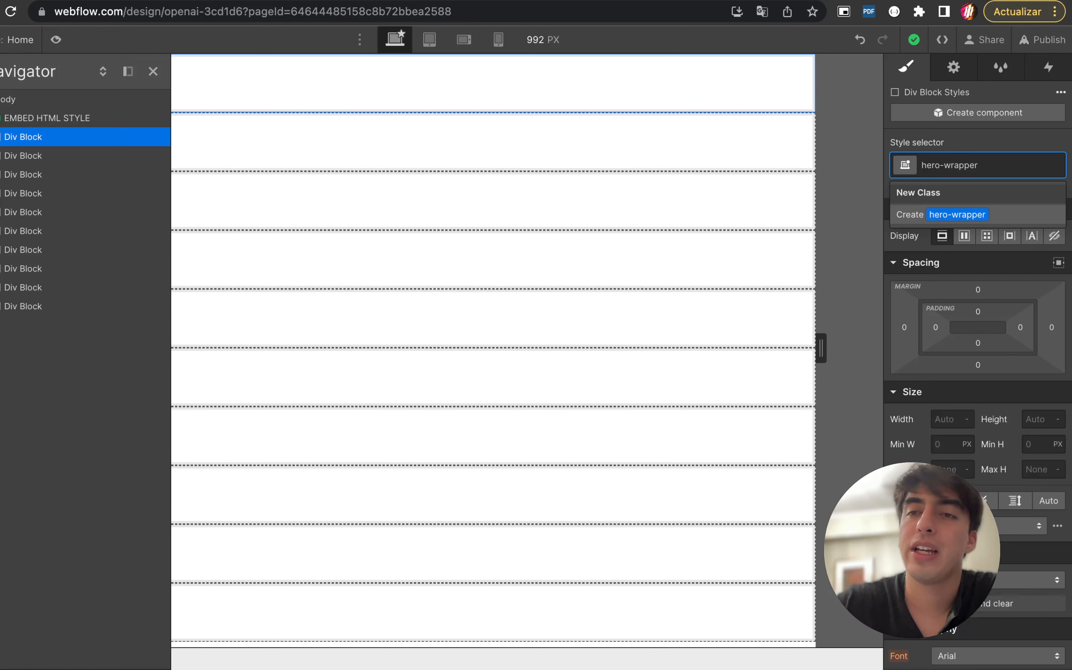
pyautogui.moveTo(940, 165); pyautogui.dragTo(922, 165)
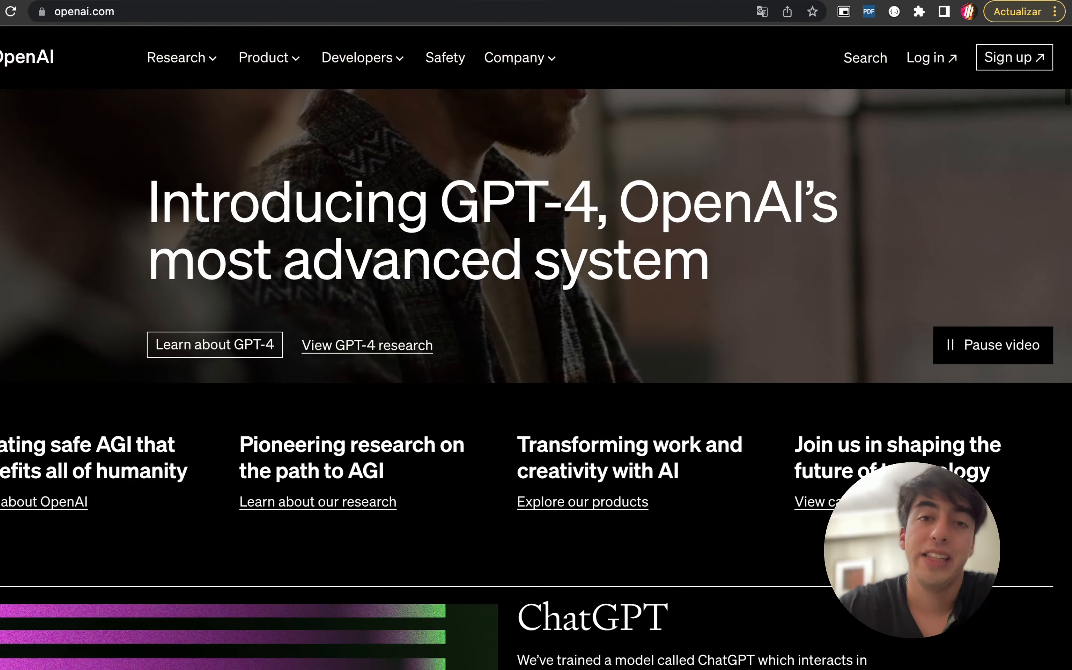
# Examine the four-column link row and the ChatGPT section beneath the GPT-4 hero on the openai.com page
pyautogui.scroll(-6, 536, 379)
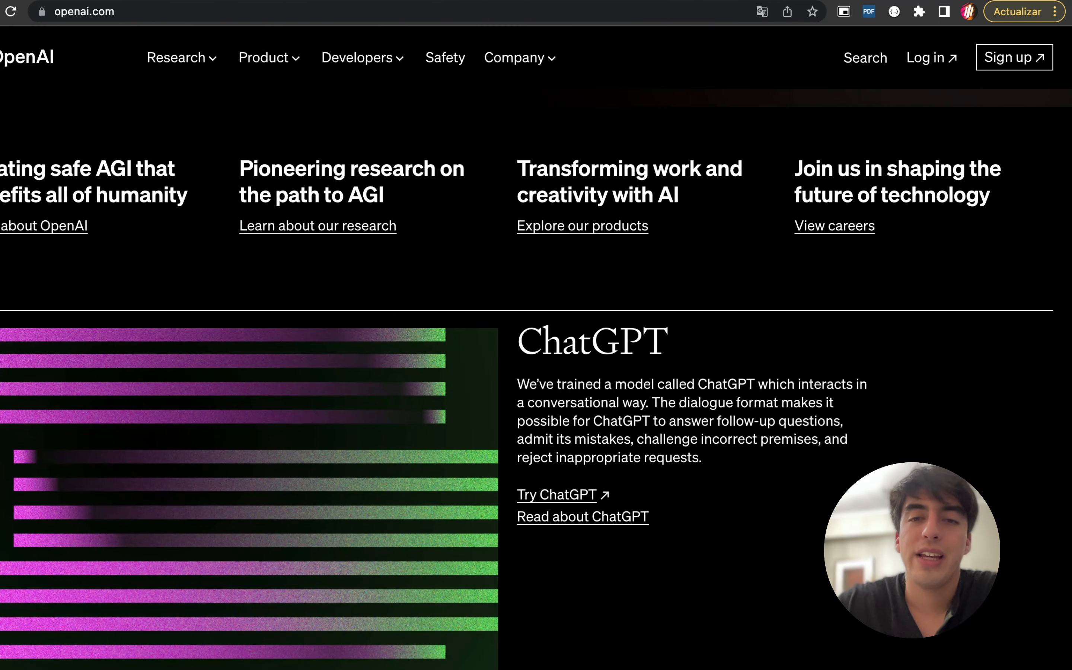
pyautogui.scroll(-5, 536, 379)
pyautogui.scroll(5, 536, 380)
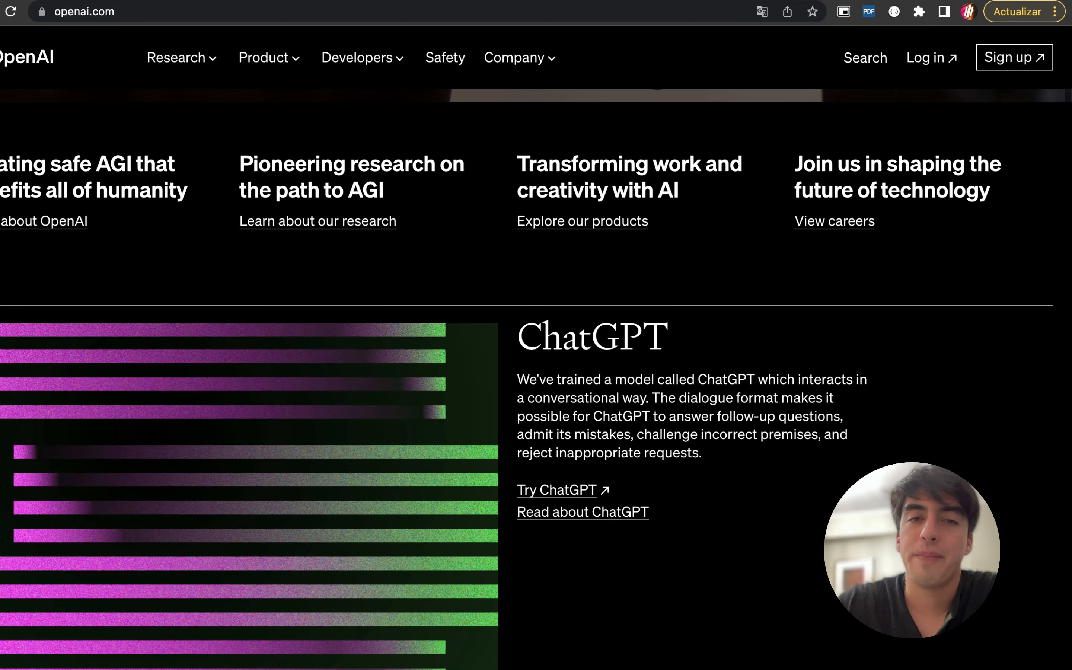
pyautogui.scroll(-4, 536, 379)
pyautogui.scroll(3, 536, 379)
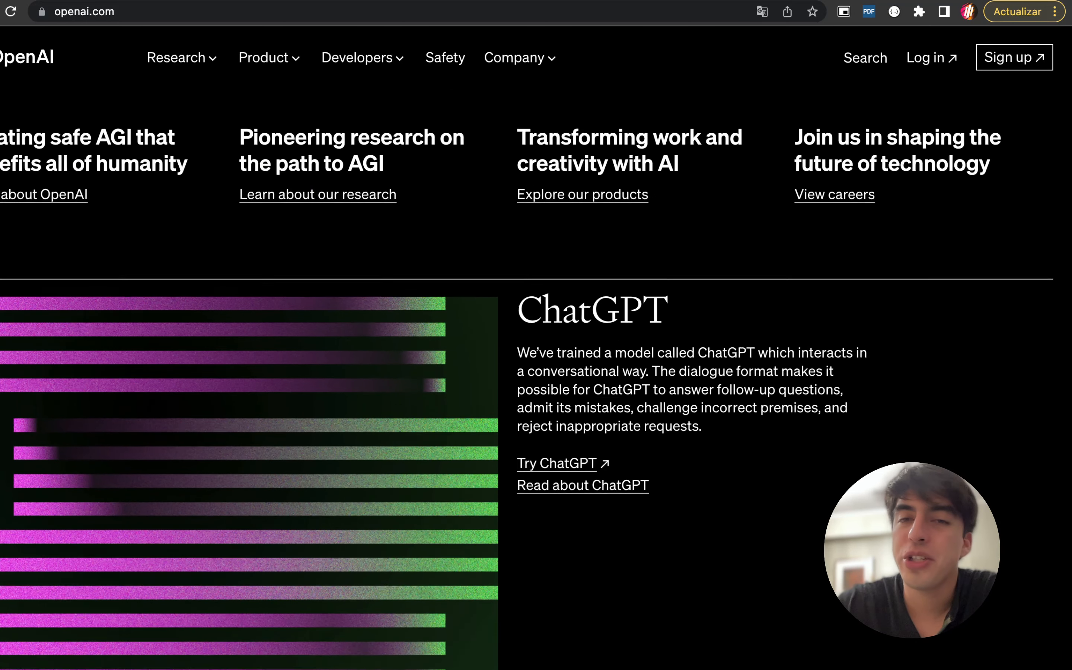
pyautogui.scroll(9, 536, 380)
pyautogui.scroll(-9, 537, 379)
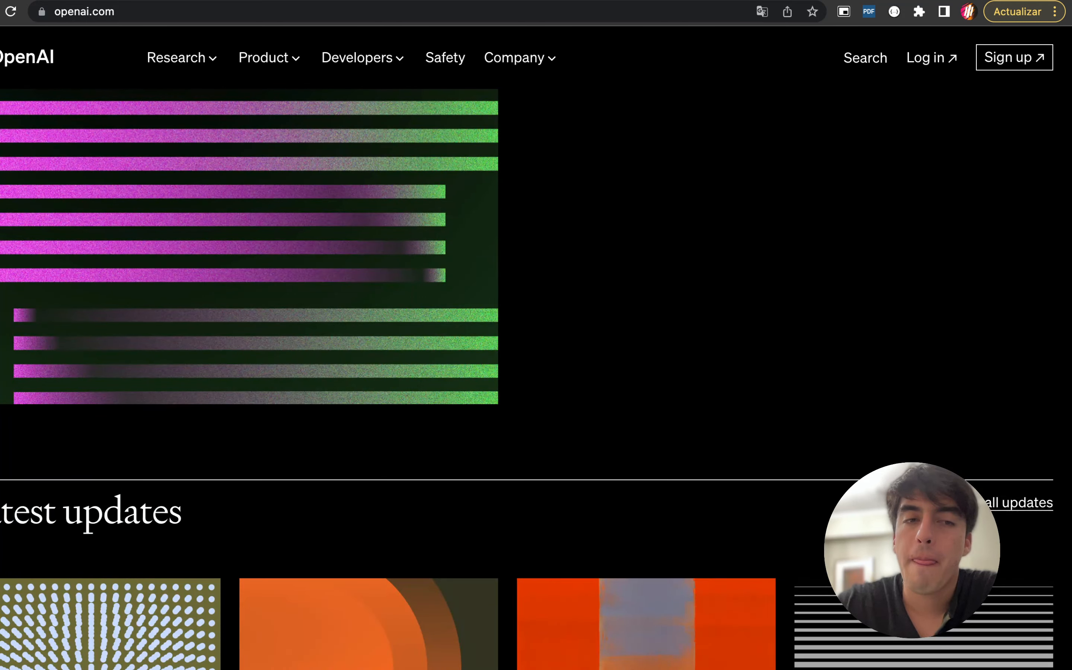
pyautogui.scroll(6, 536, 380)
pyautogui.scroll(-3, 536, 379)
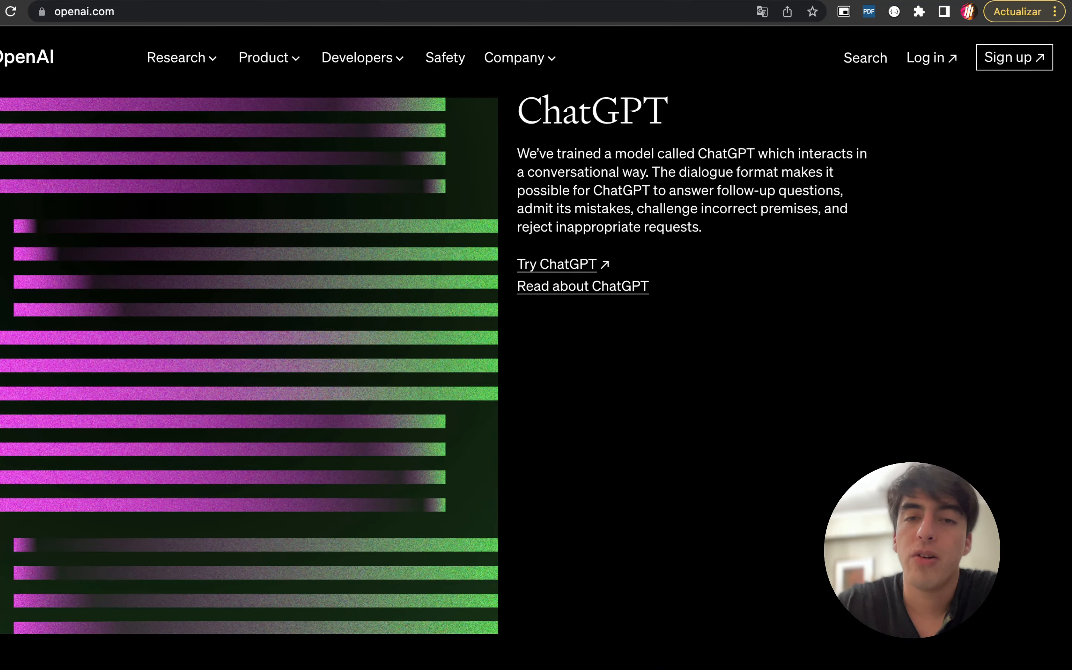
pyautogui.scroll(2, 536, 380)
pyautogui.scroll(-2, 536, 380)
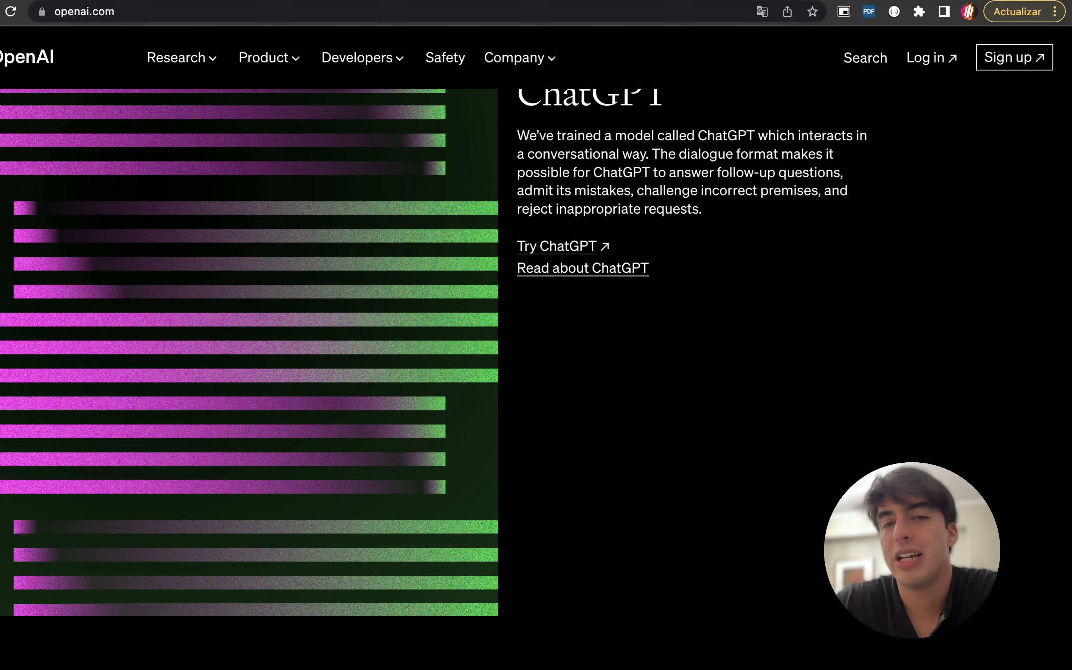
# Examine the Latest updates cards and the Safety & responsibility section on openai.com, and return to the Webflow Designer
pyautogui.scroll(-5, 536, 379)
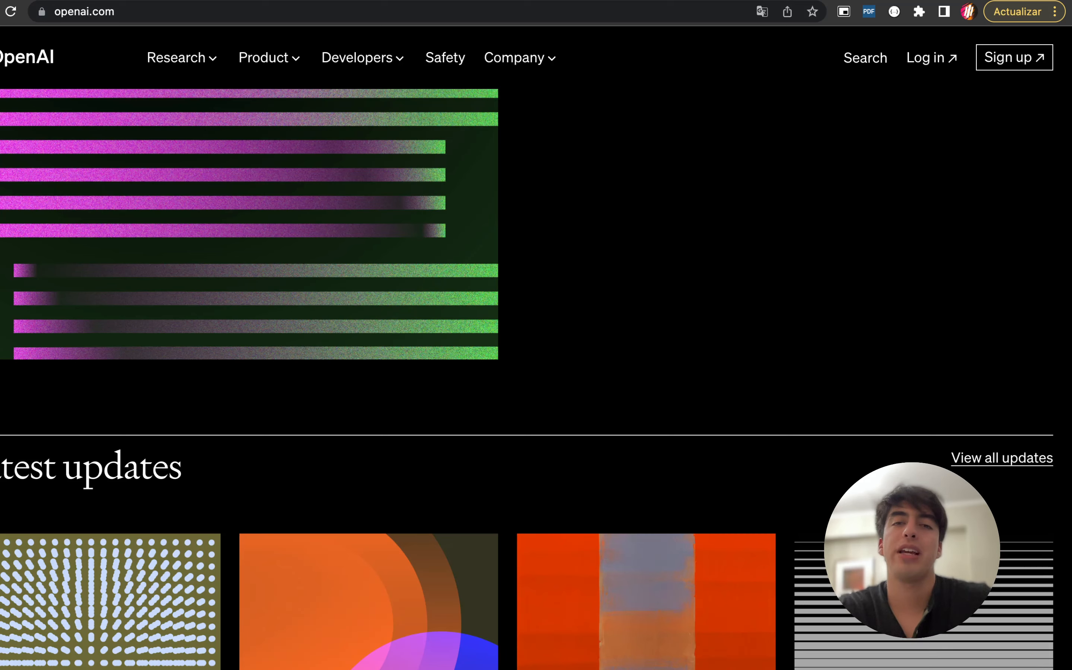
pyautogui.scroll(-6, 537, 380)
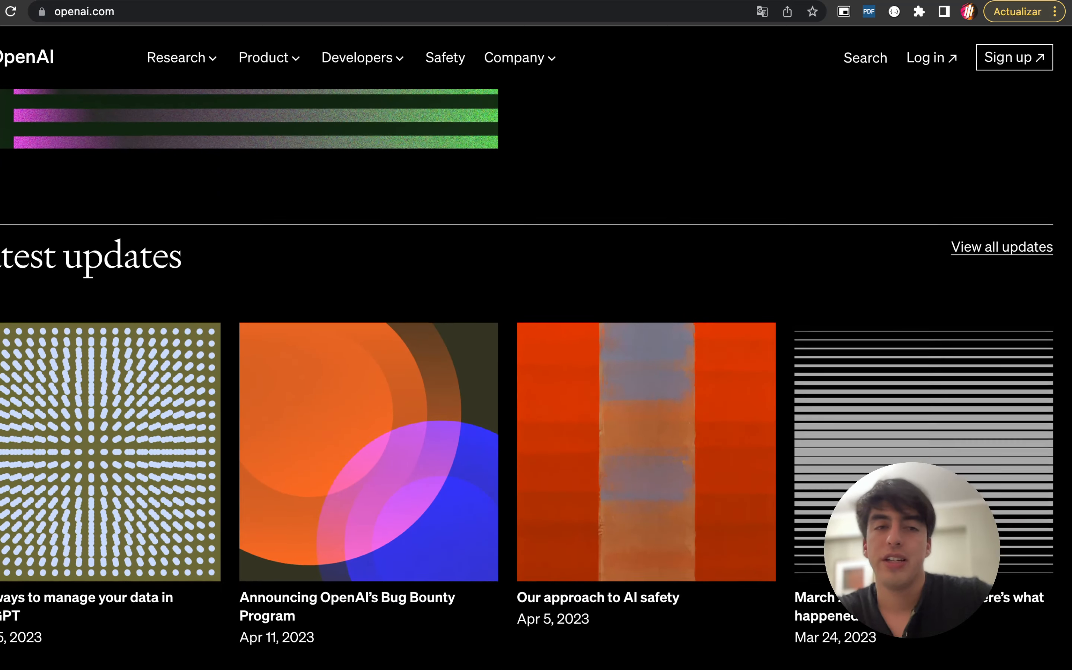
pyautogui.scroll(-2, 536, 379)
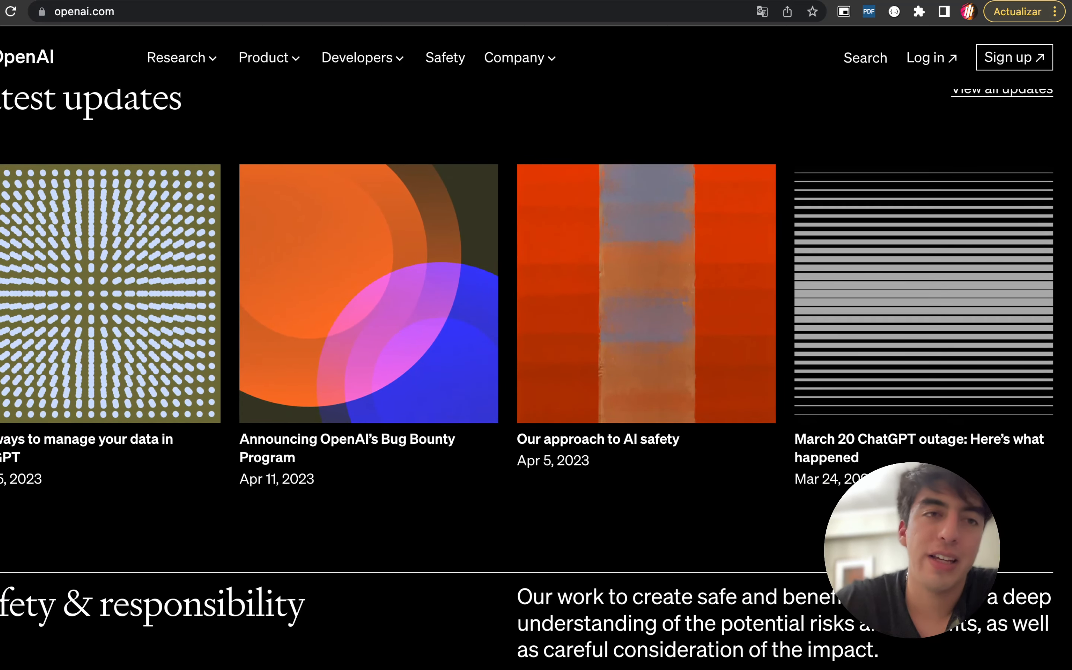
pyautogui.scroll(1, 536, 380)
pyautogui.scroll(-1, 536, 379)
pyautogui.scroll(1, 537, 380)
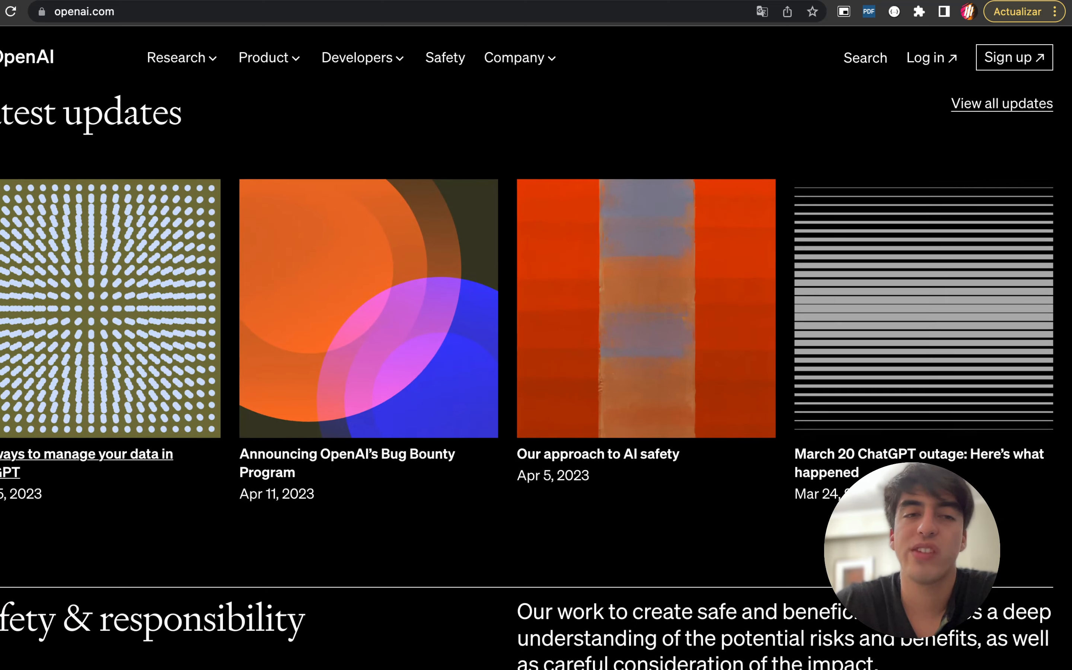
pyautogui.scroll(-3, 536, 379)
pyautogui.scroll(5, 536, 380)
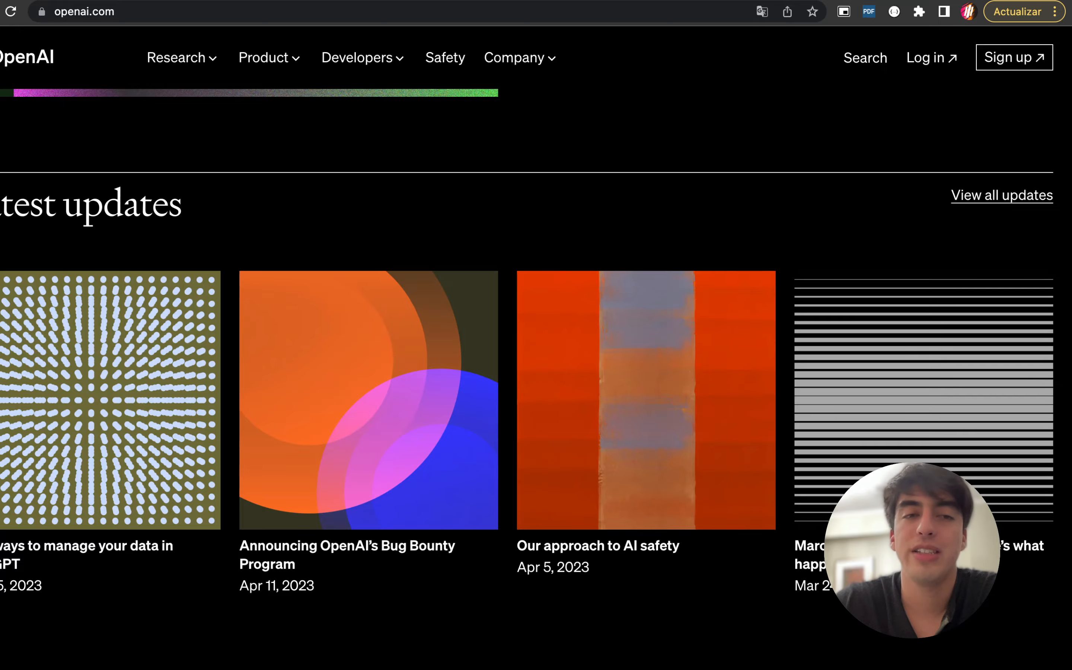
pyautogui.scroll(-9, 536, 380)
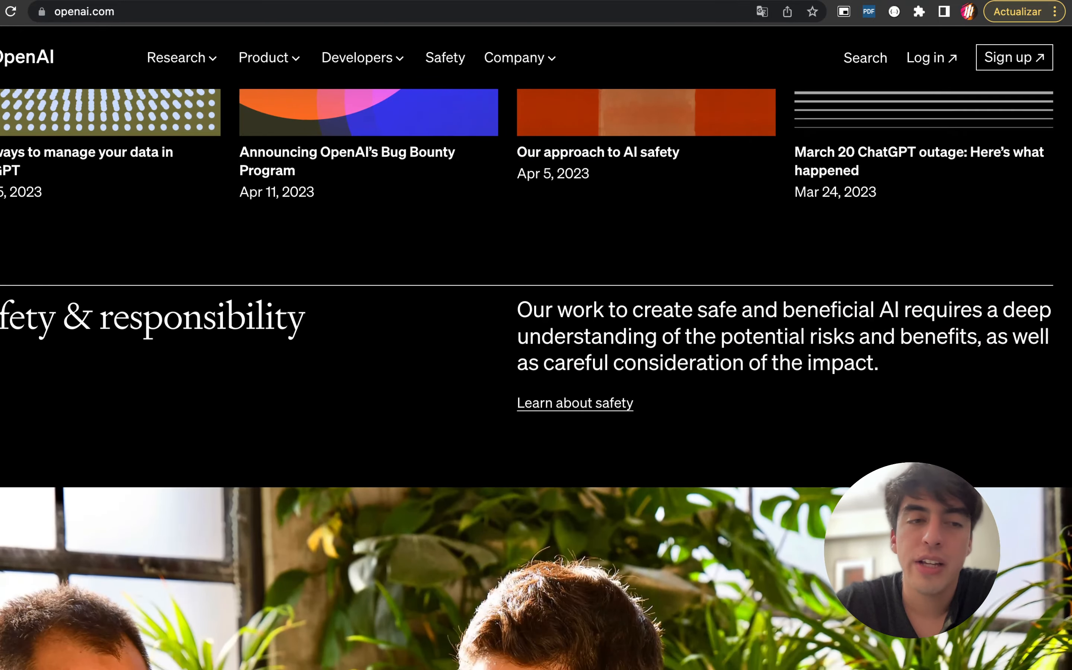
pyautogui.scroll(-2, 536, 380)
pyautogui.scroll(15, 536, 380)
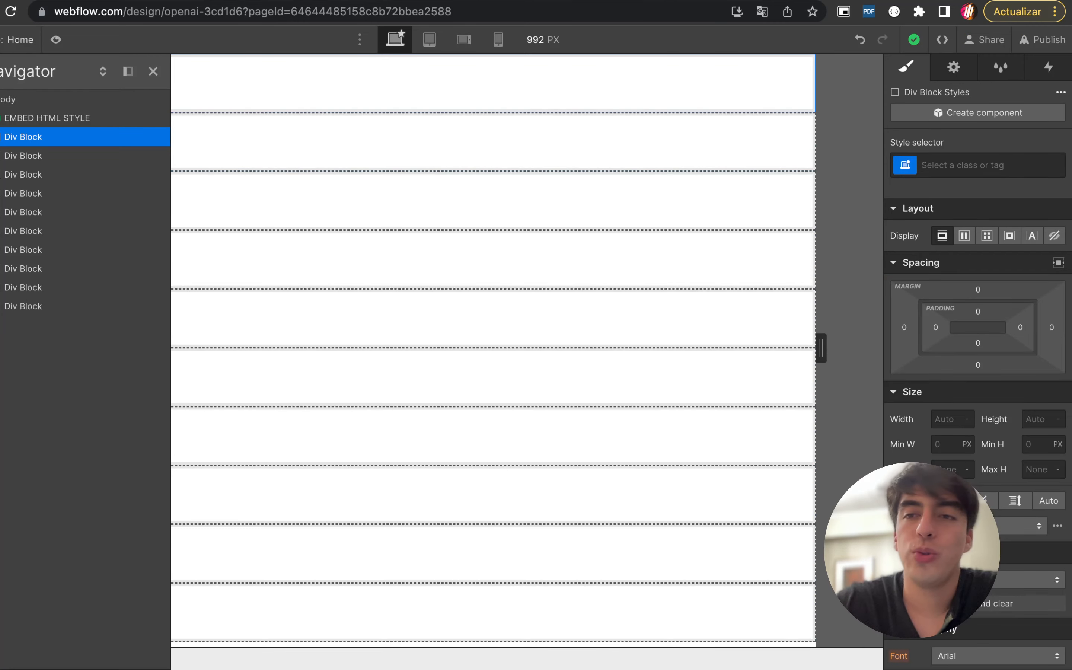
# Create the class hero-wrapper on the first section block and select the div block beneath it
pyautogui.press('super+Return')
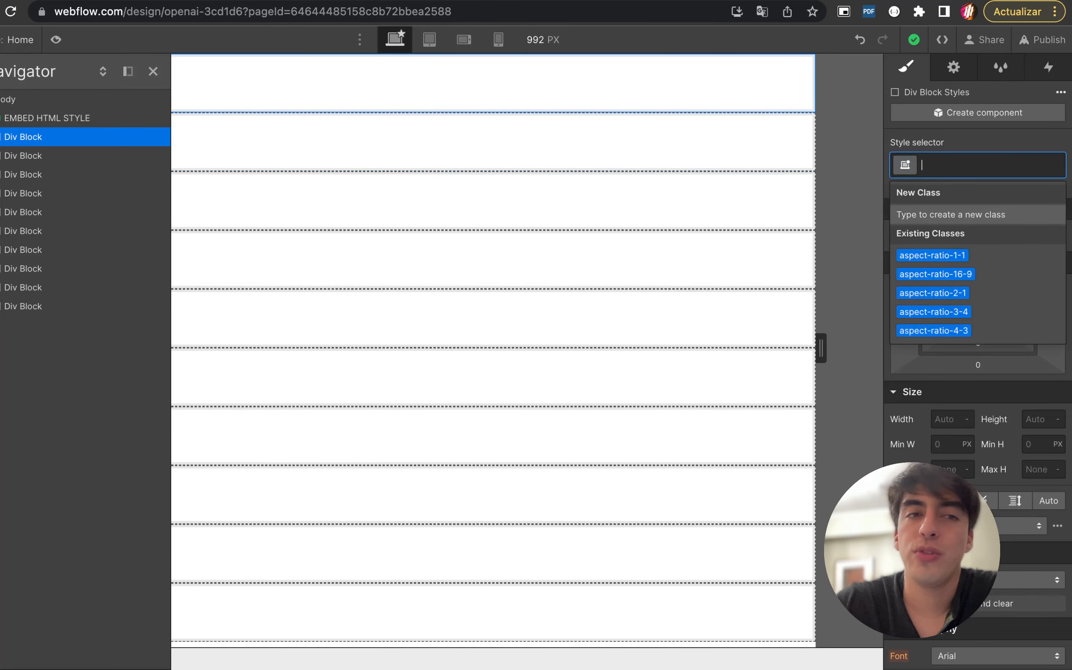
pyautogui.write('hero')
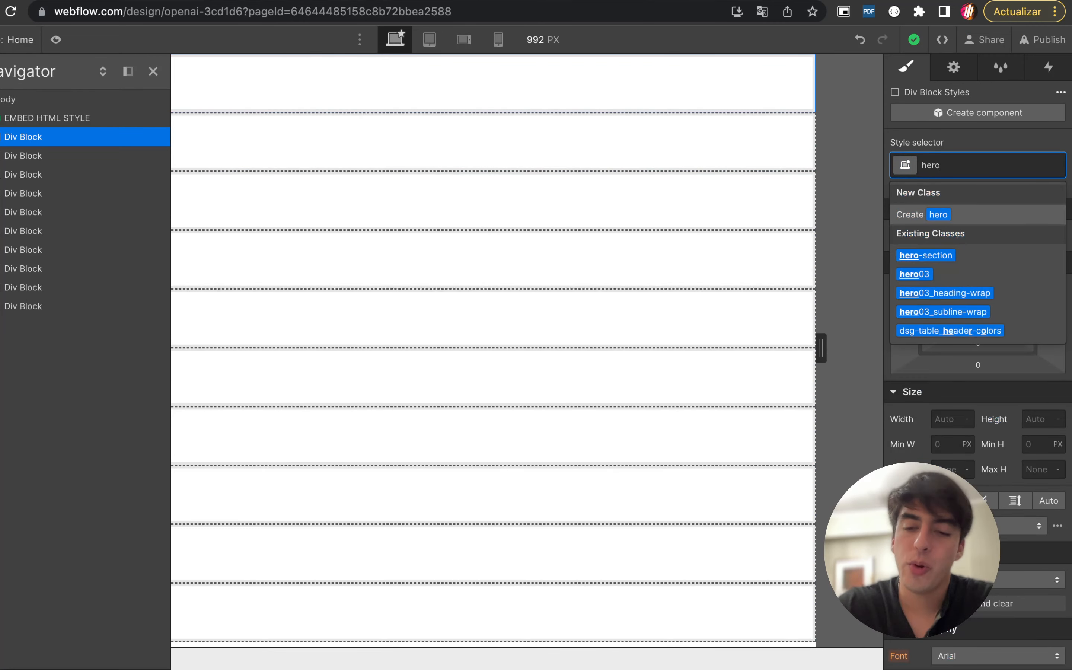
pyautogui.write('-wrapper')
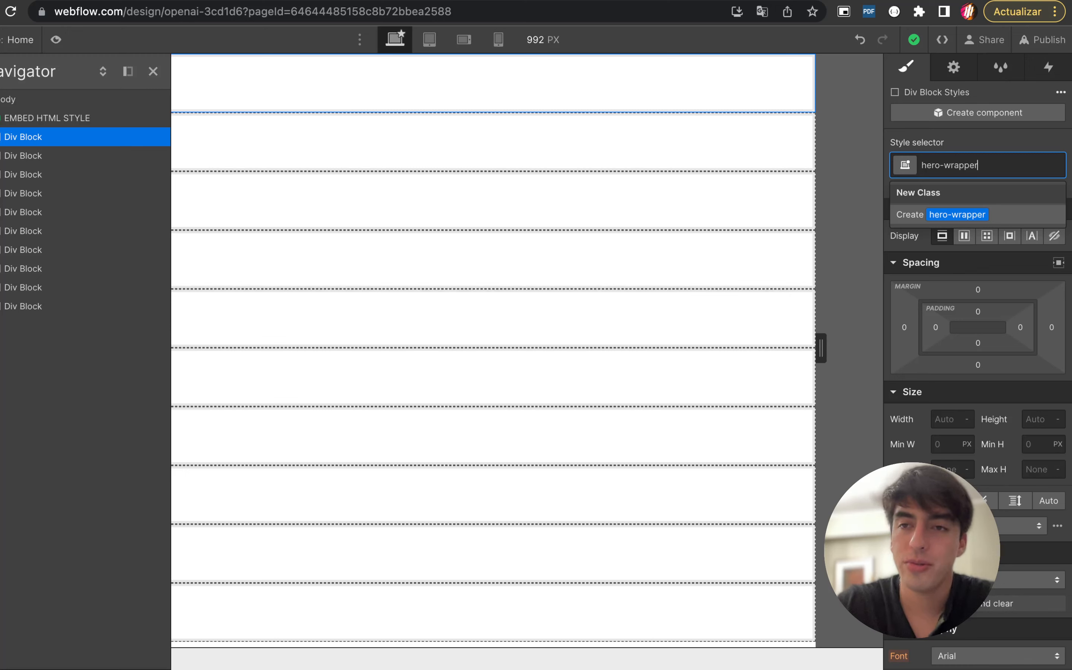
pyautogui.press('Return')
pyautogui.click(39, 156)
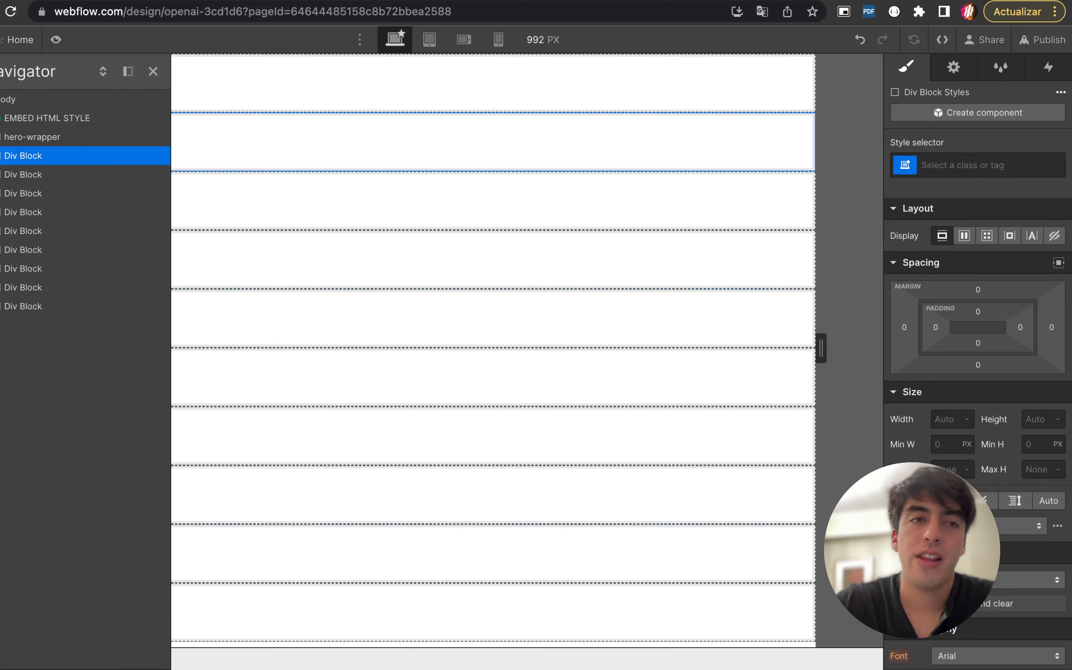
# Switch to openai.com and examine how the GPT-4 hero adjoins the four-column link row and the ChatGPT section
pyautogui.press('super+Return')
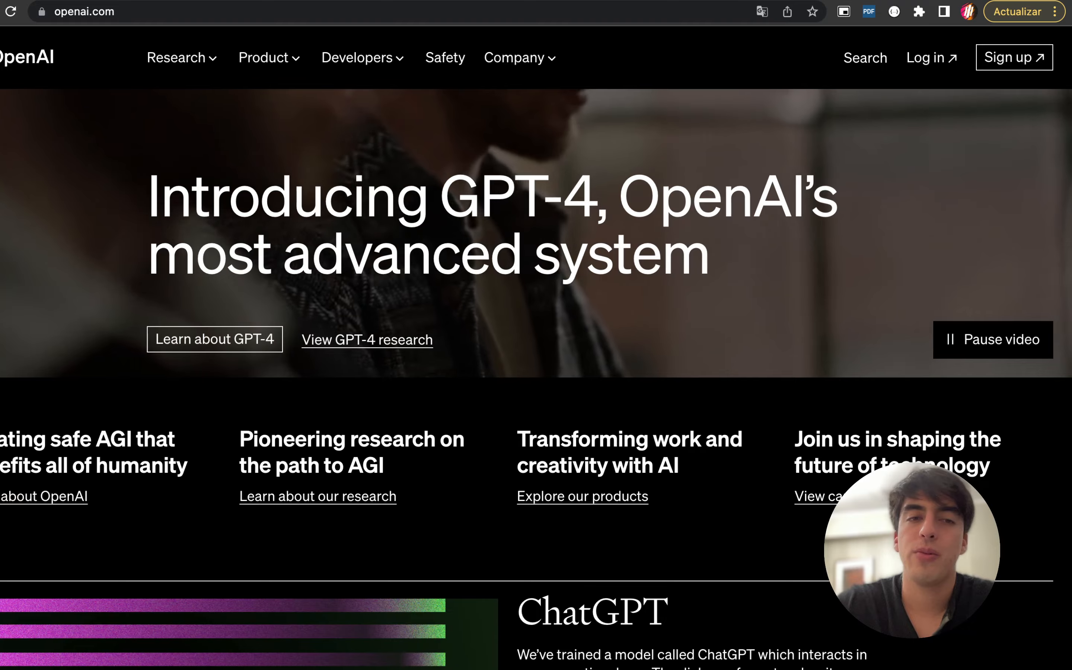
pyautogui.scroll(-4, 318, 275)
pyautogui.scroll(4, 318, 275)
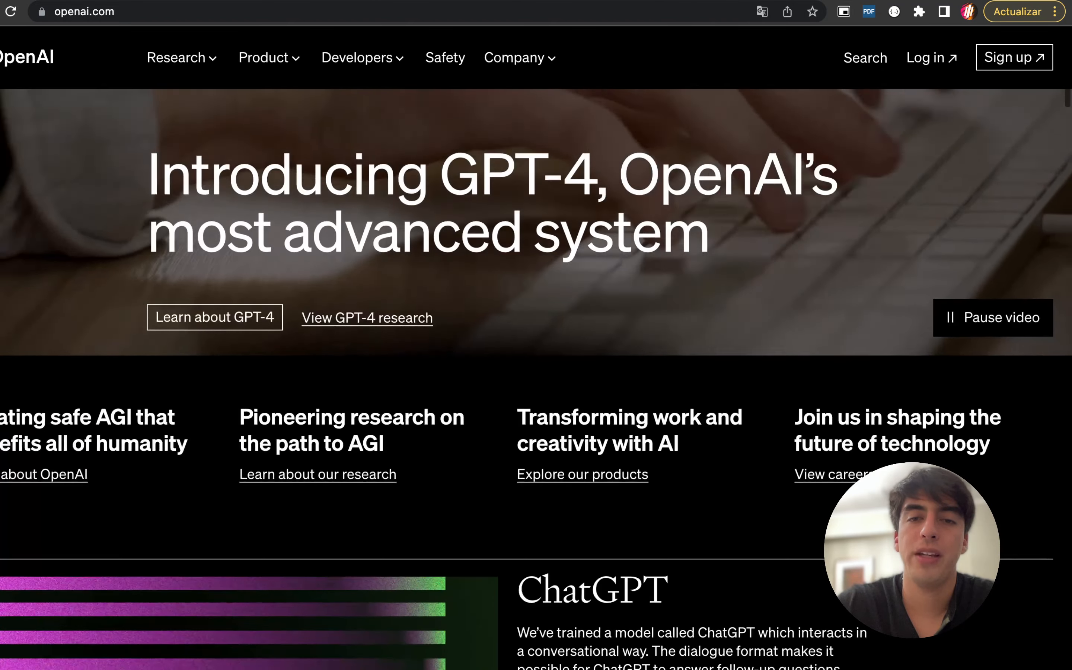
pyautogui.scroll(-2, 318, 274)
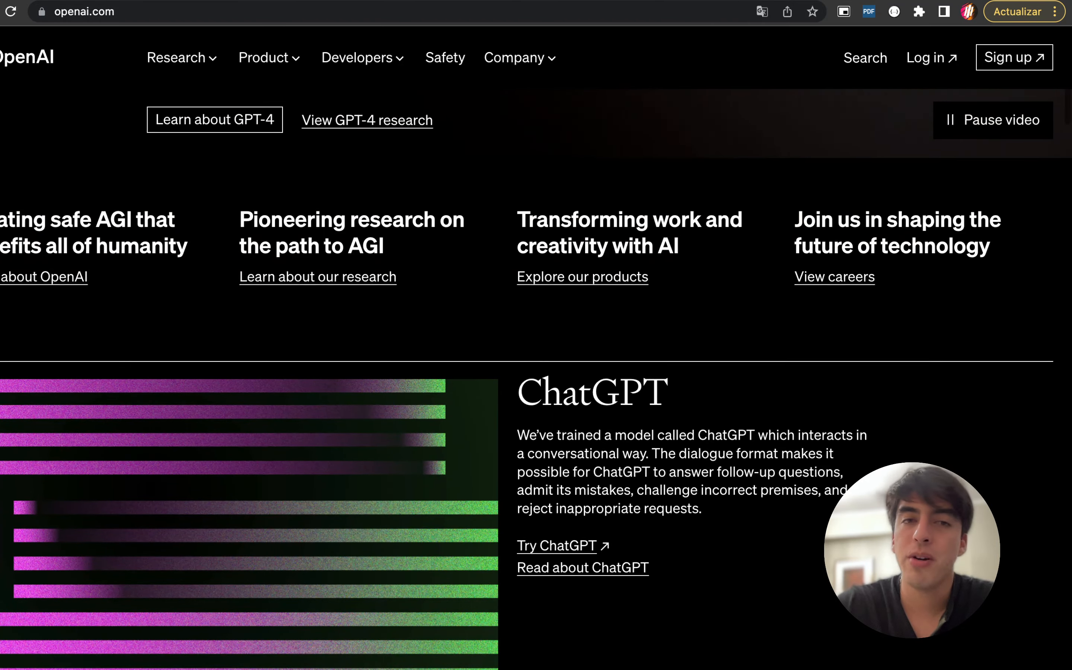
pyautogui.scroll(2, 536, 337)
pyautogui.scroll(-2, 536, 337)
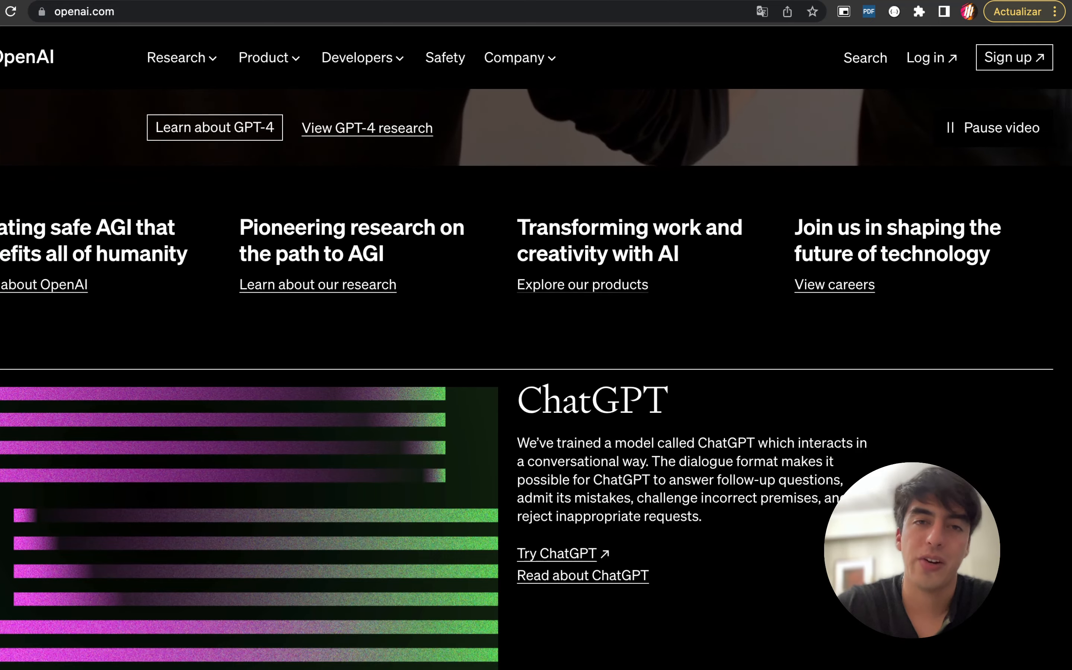
pyautogui.scroll(2, 536, 337)
pyautogui.scroll(7, 536, 337)
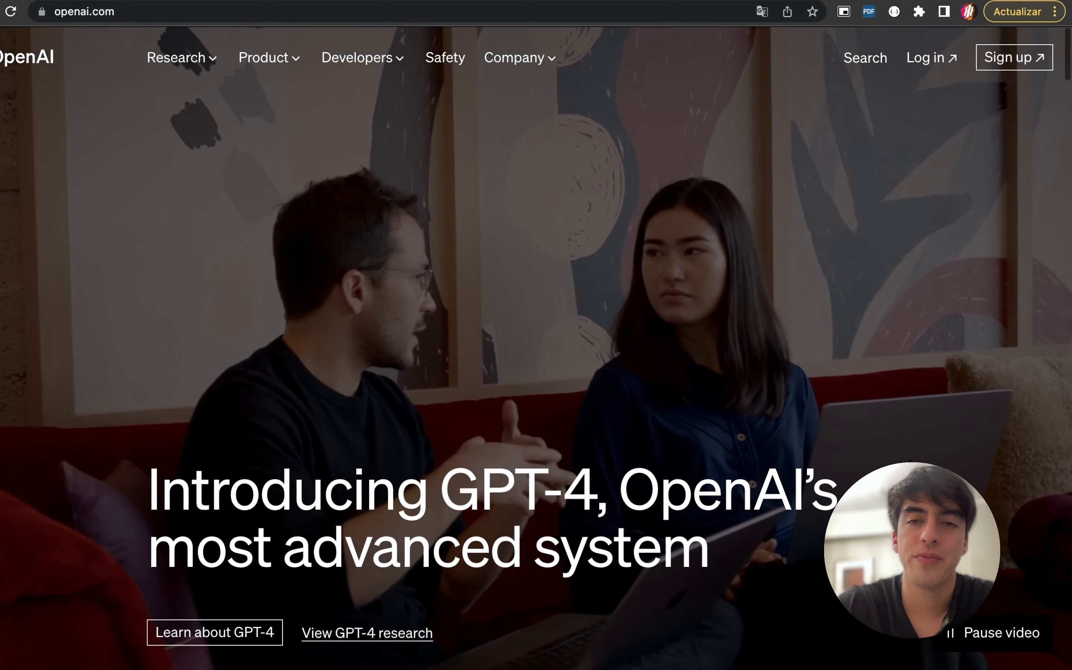
pyautogui.scroll(-3, 536, 337)
pyautogui.scroll(3, 536, 337)
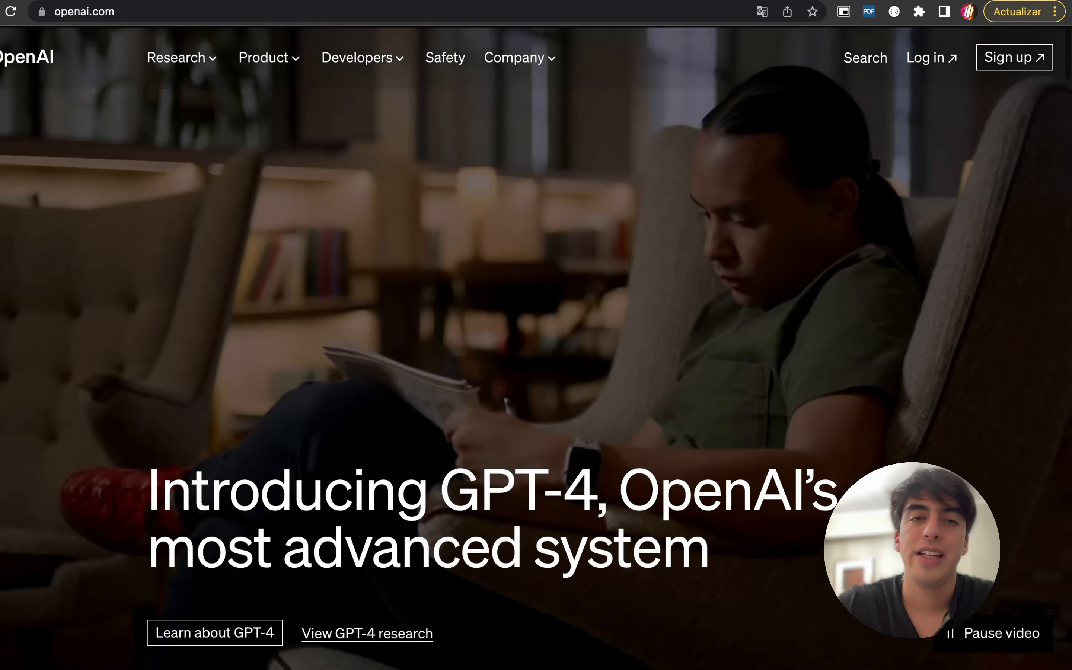
pyautogui.scroll(-2, 536, 337)
pyautogui.scroll(-3, 536, 337)
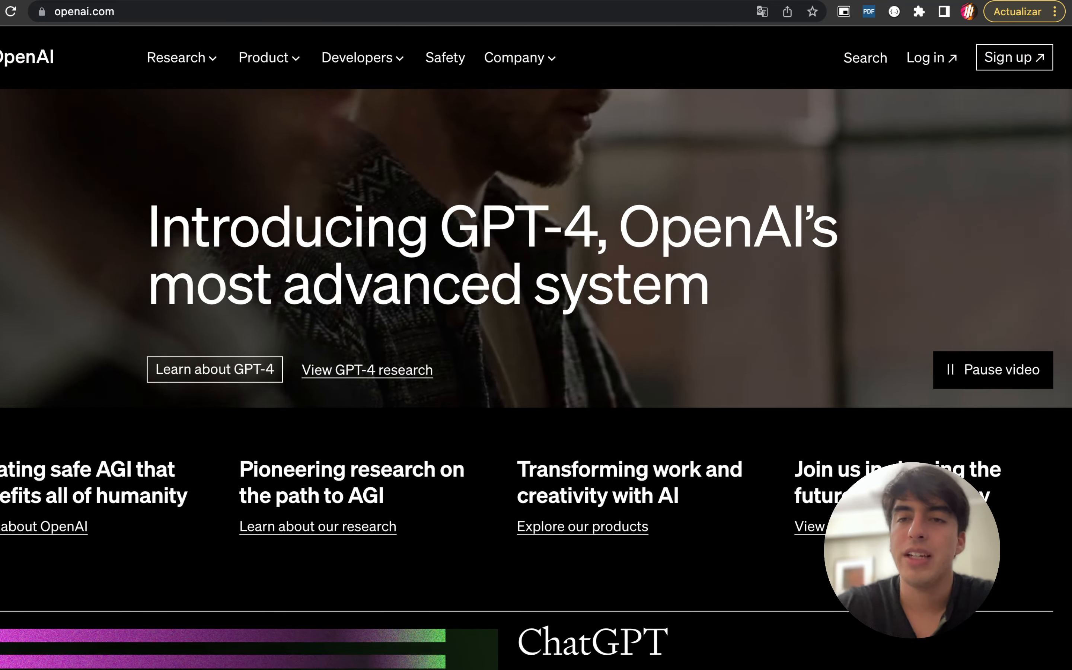
# Open Chrome's developer tools on openai.com and inspect the markup of the hero section and its background video
pyautogui.press('alt+super+i')
pyautogui.click(651, 83)
pyautogui.scroll(5, 301, 364)
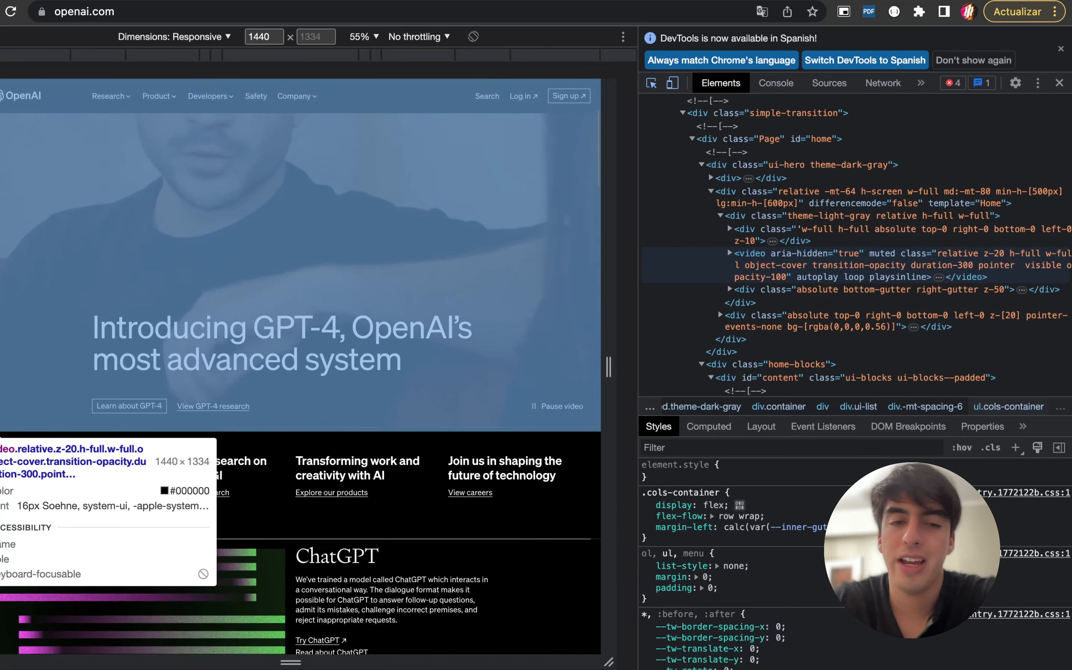
# Compare the hero, four-column link row and ChatGPT section on openai.com with the section blocks in Webflow
pyautogui.scroll(-10, 708, 172)
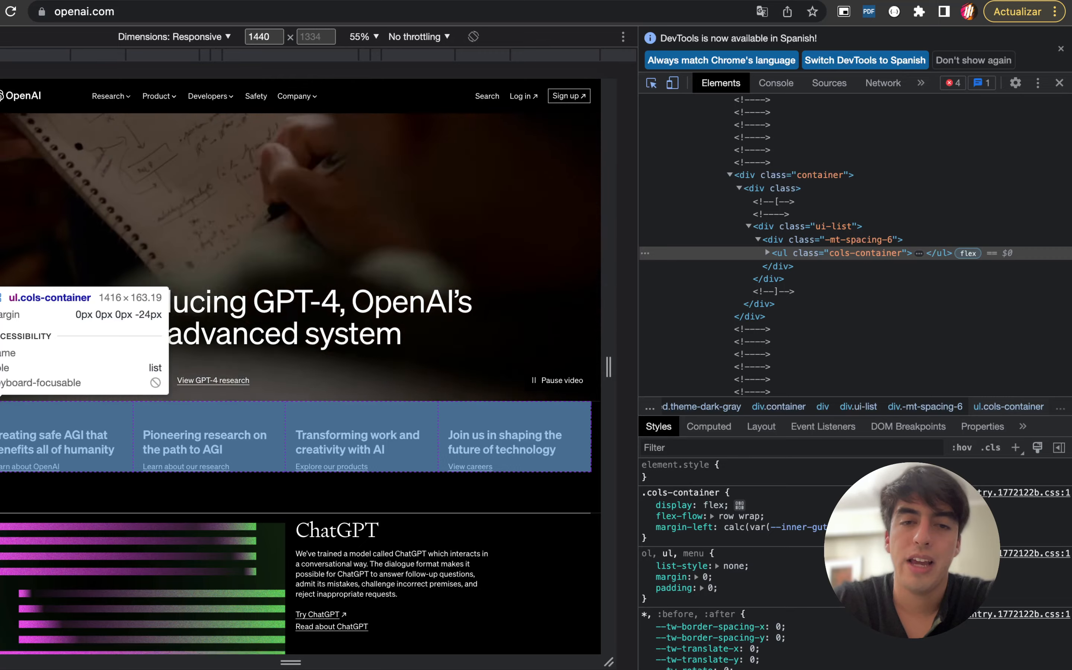
pyautogui.scroll(6, 509, 322)
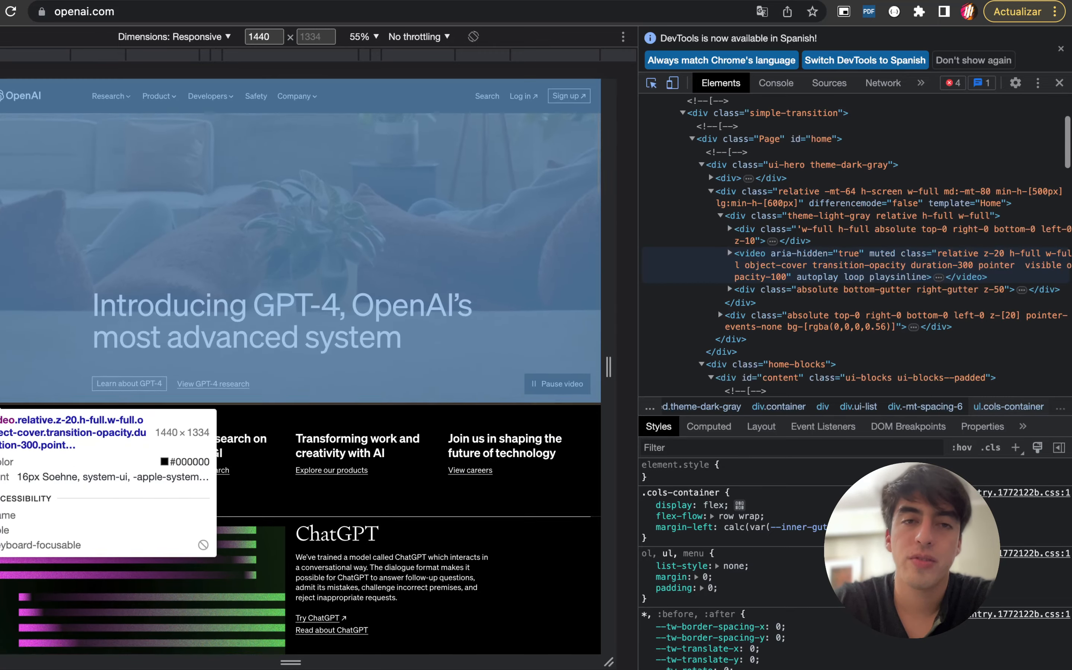
pyautogui.scroll(-10, 510, 323)
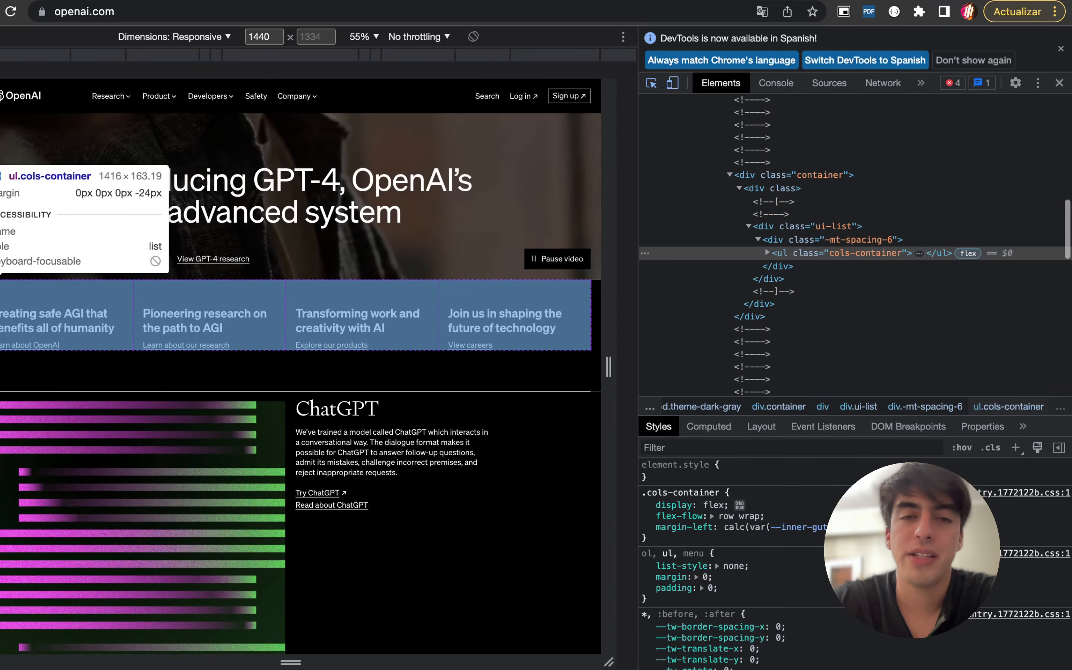
pyautogui.scroll(1, 510, 261)
pyautogui.scroll(-1, 443, 230)
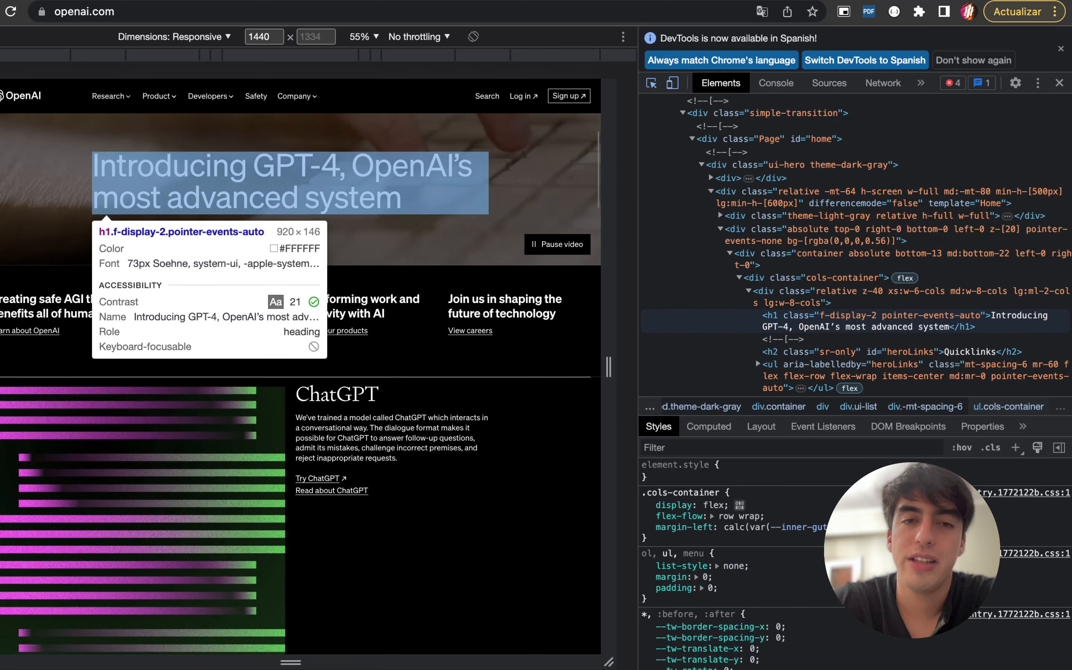
pyautogui.scroll(-1, 443, 253)
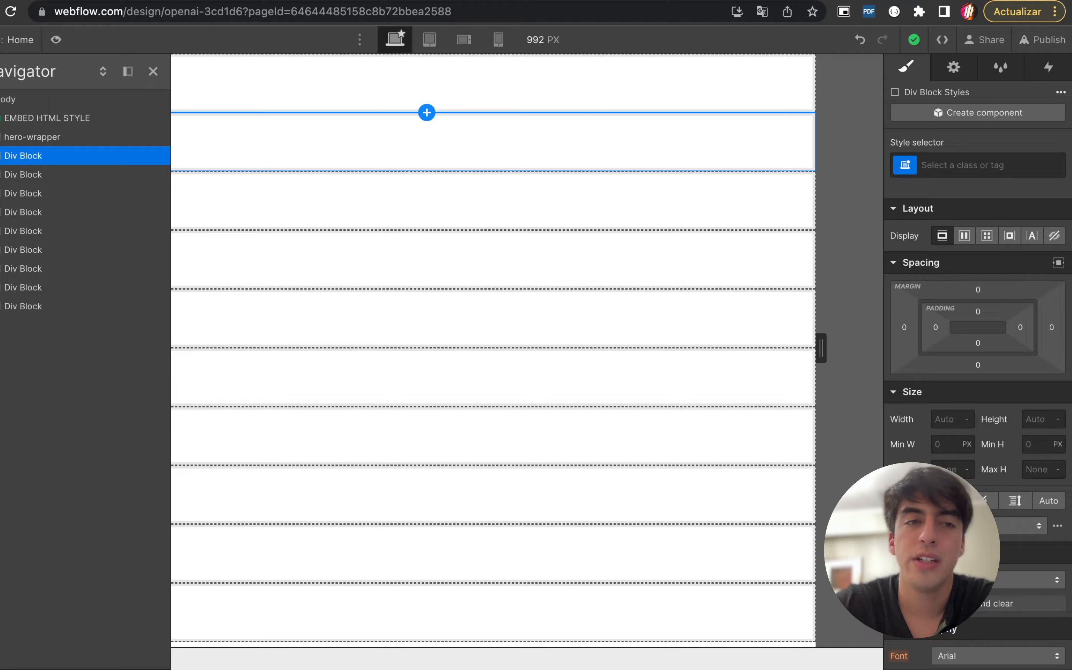
pyautogui.click(48, 137)
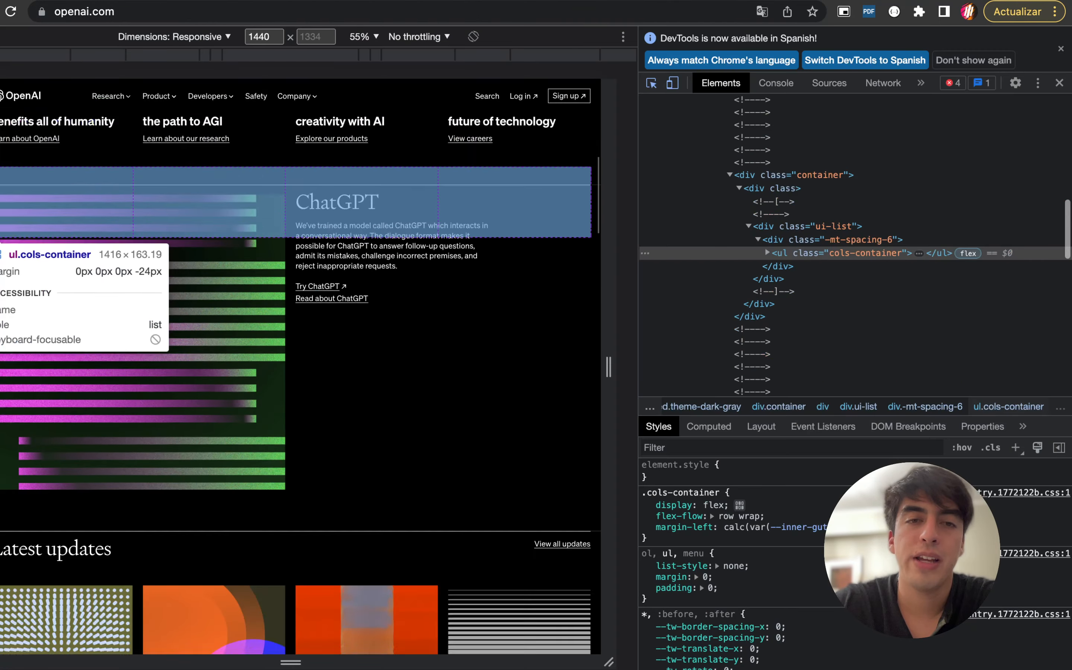
pyautogui.scroll(-3, 301, 354)
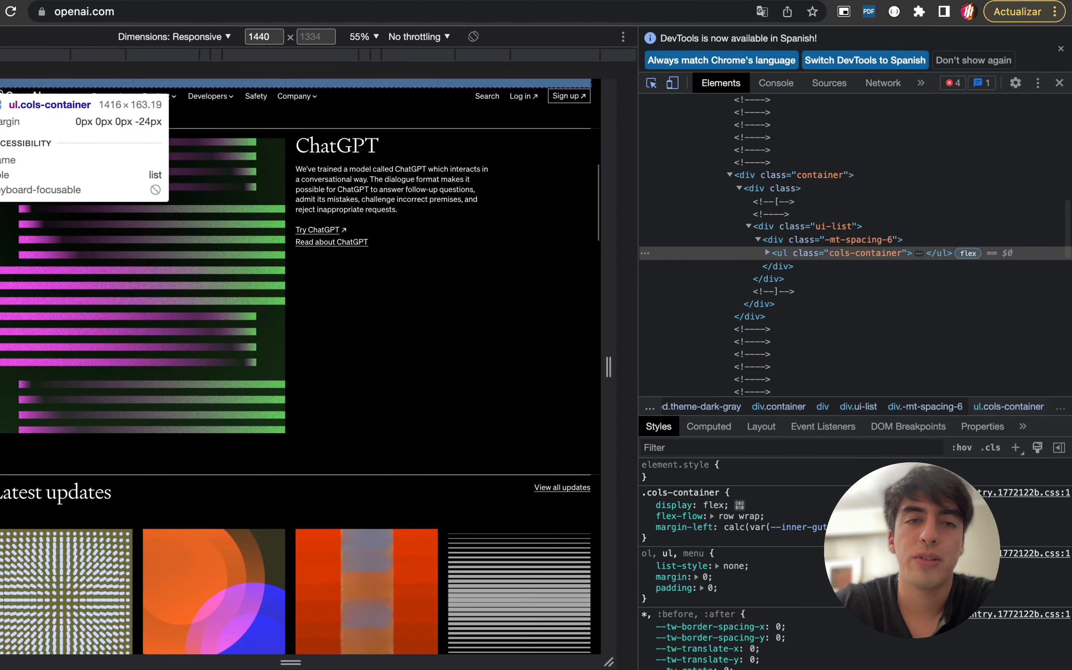
pyautogui.scroll(-4, 58, 301)
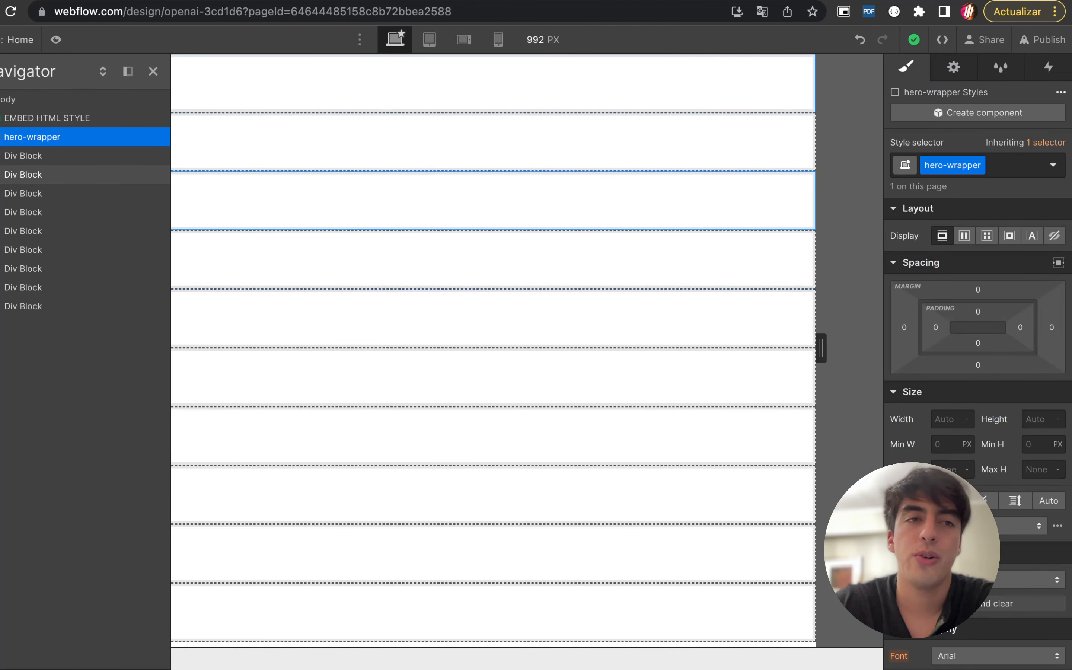
# Switch to the Webflow Designer and create the class calltoaction-wrapper on the div block beneath hero-wrapper
pyautogui.click(66, 155)
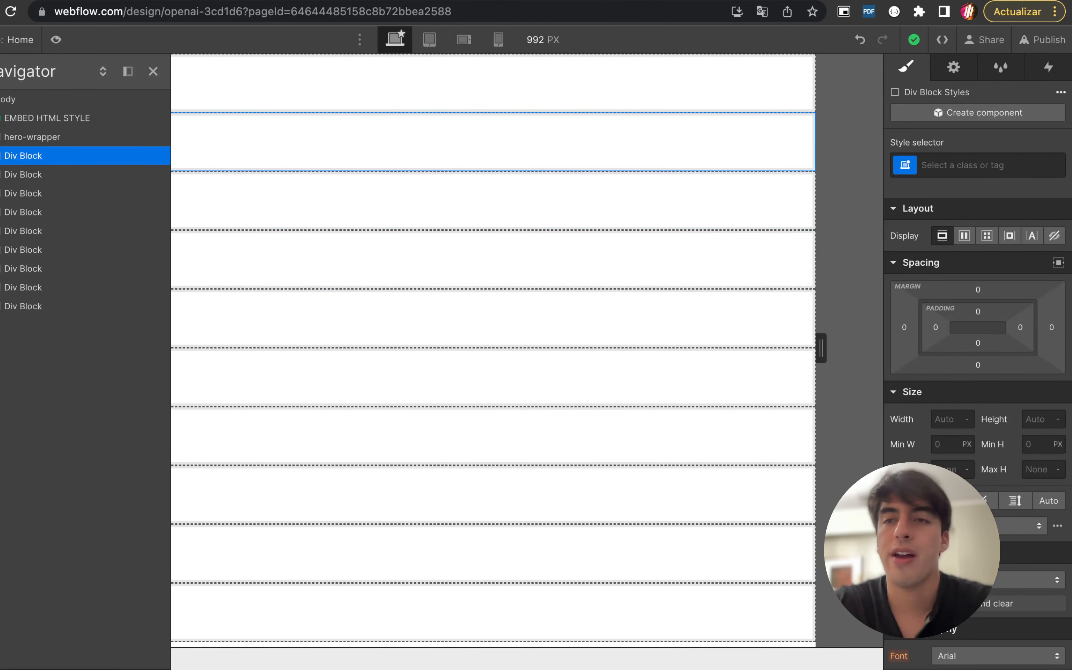
pyautogui.click(988, 165)
pyautogui.write('calltoac')
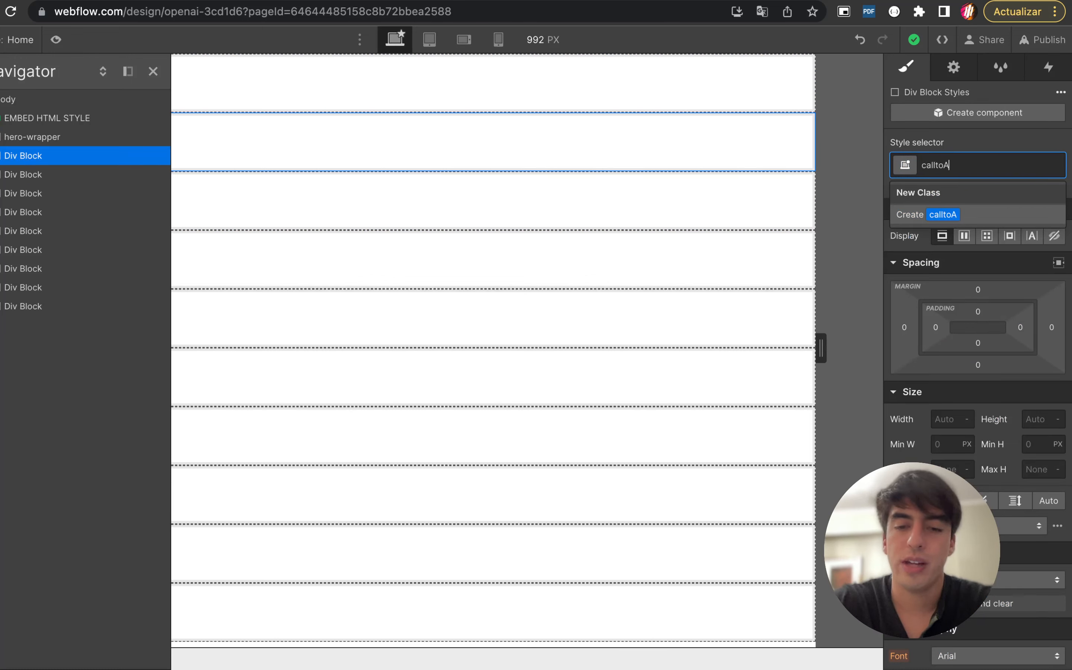
pyautogui.write('tion-wrapper')
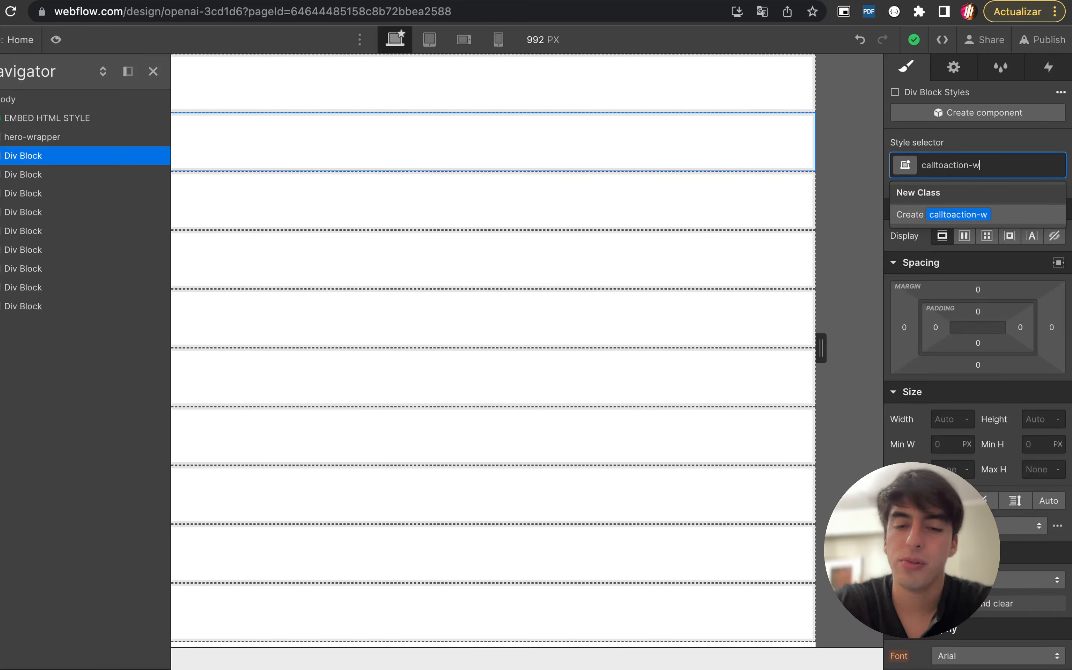
pyautogui.press('Return')
# Create the class features-wrapper on the div block beneath calltoaction-wrapper
pyautogui.click(66, 174)
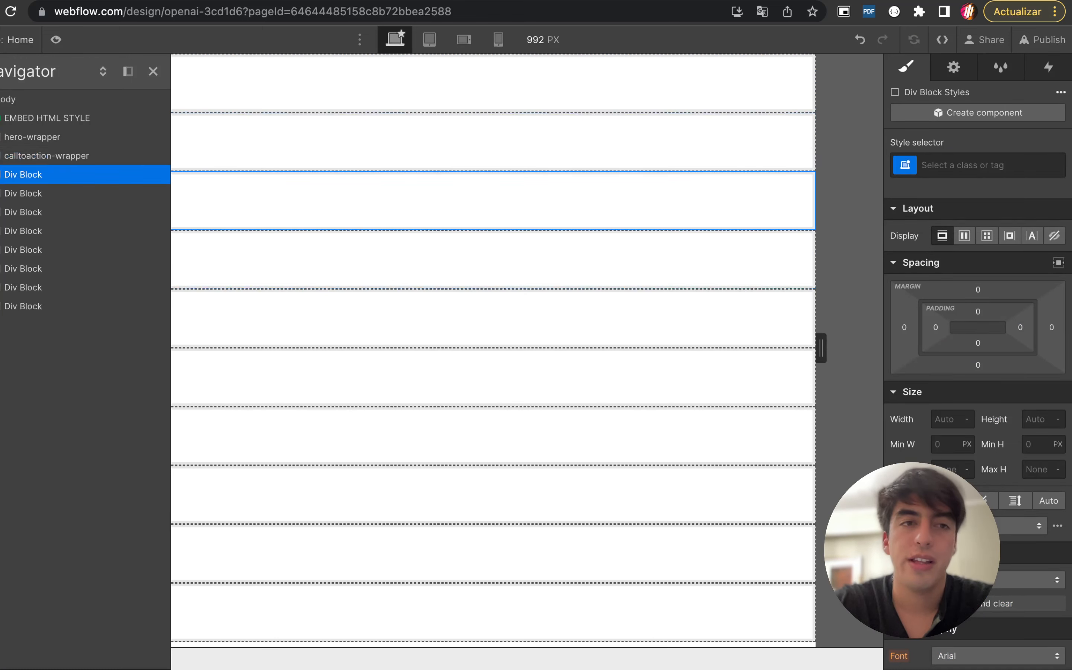
pyautogui.press('super+Return')
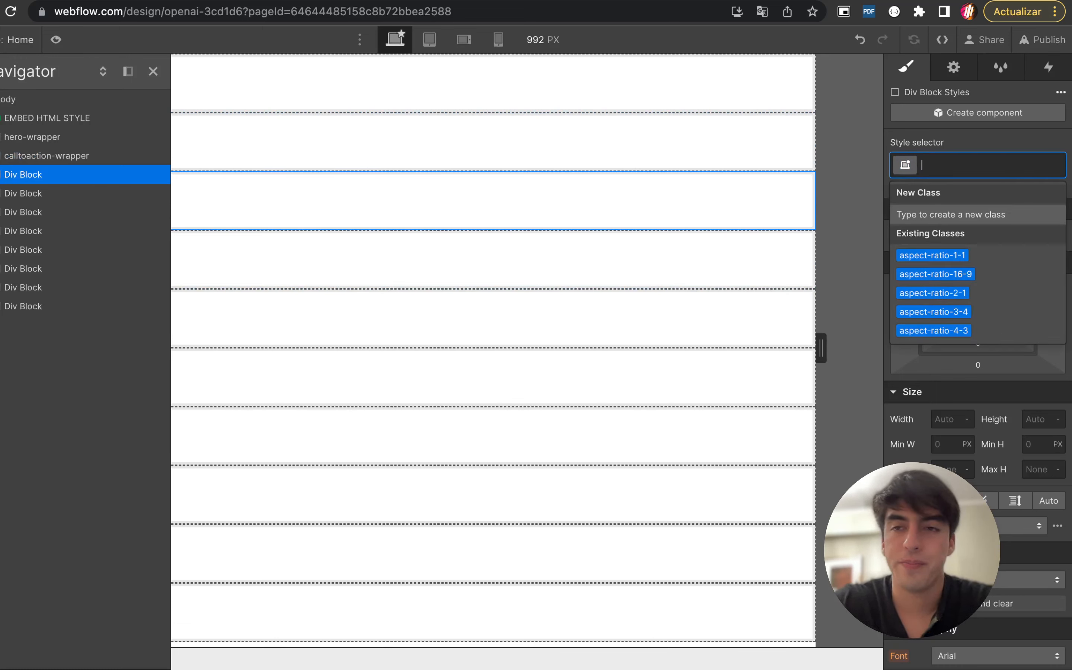
pyautogui.write('feature')
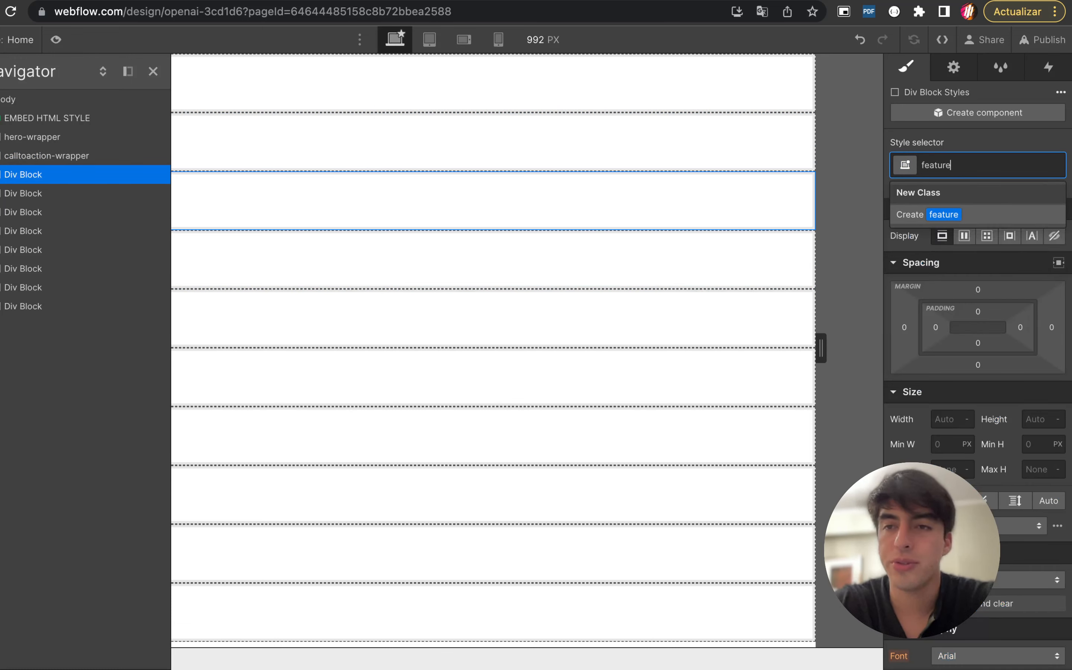
pyautogui.write('s-wrapper')
pyautogui.press('Return')
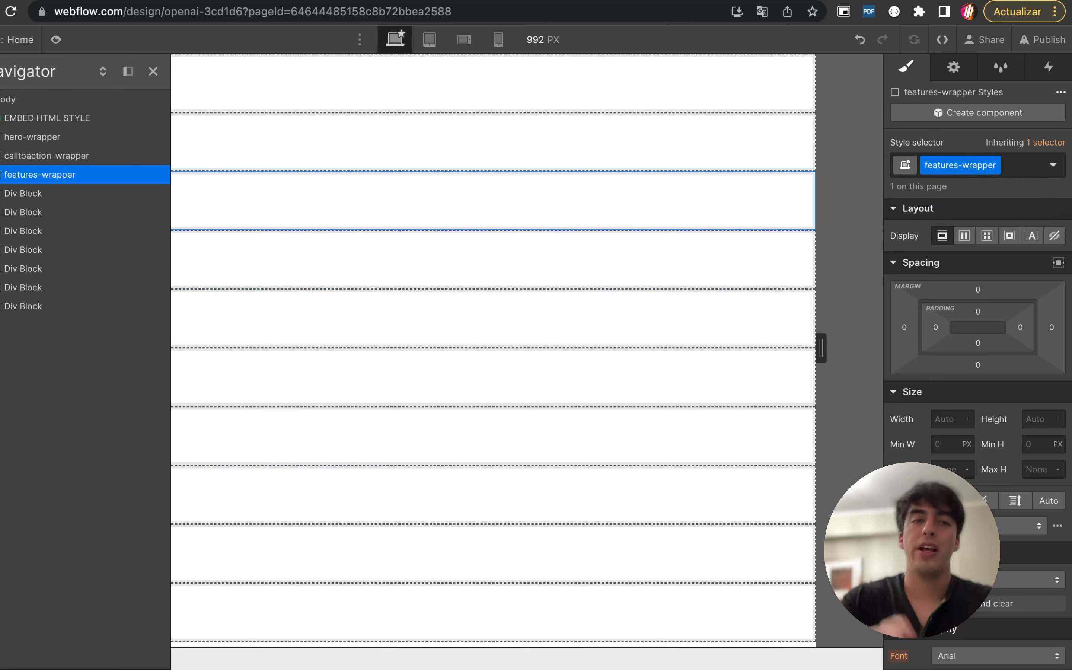
# Select the hero-wrapper block and review its layout, spacing, size, position and typography settings
pyautogui.press('Up')
pyautogui.press('Up')
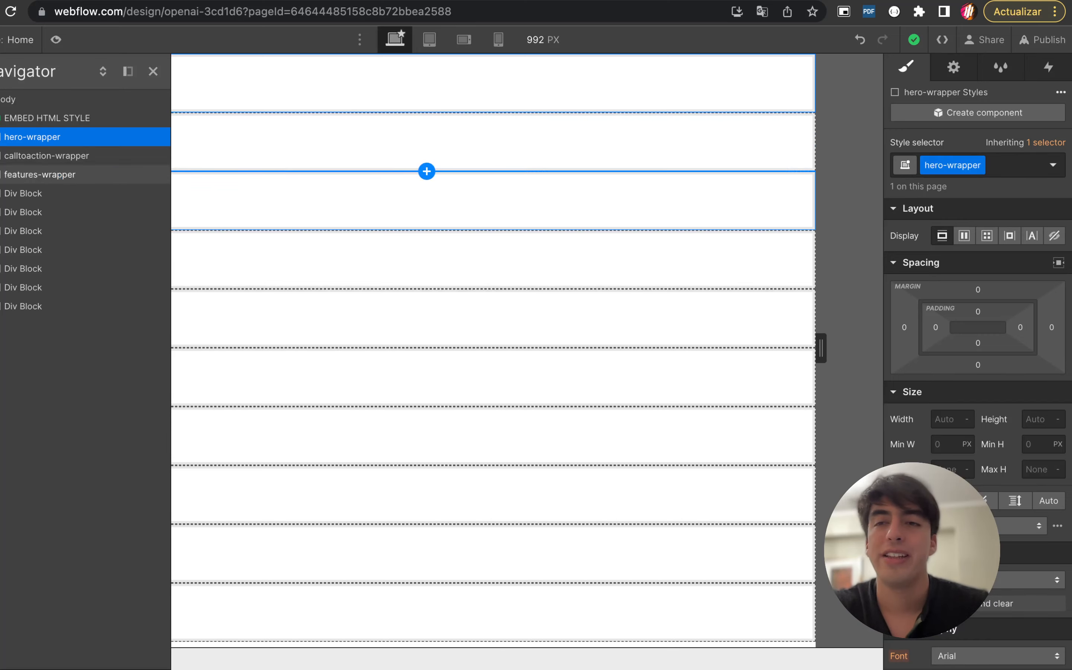
pyautogui.scroll(-10, 975, 310)
pyautogui.scroll(10, 974, 354)
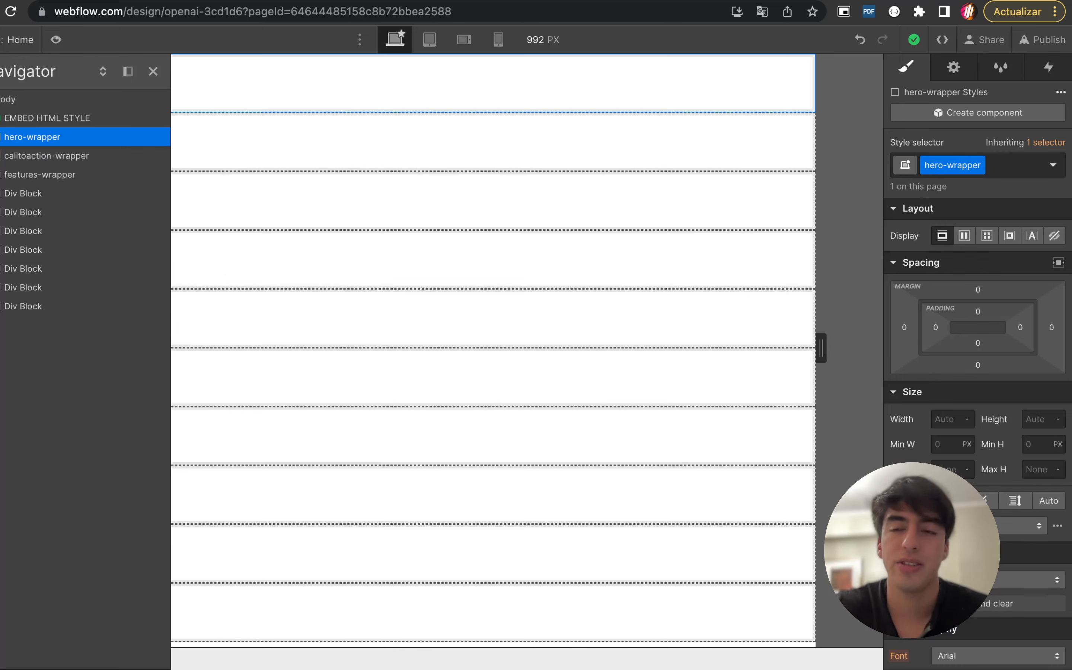
pyautogui.scroll(-5, 978, 437)
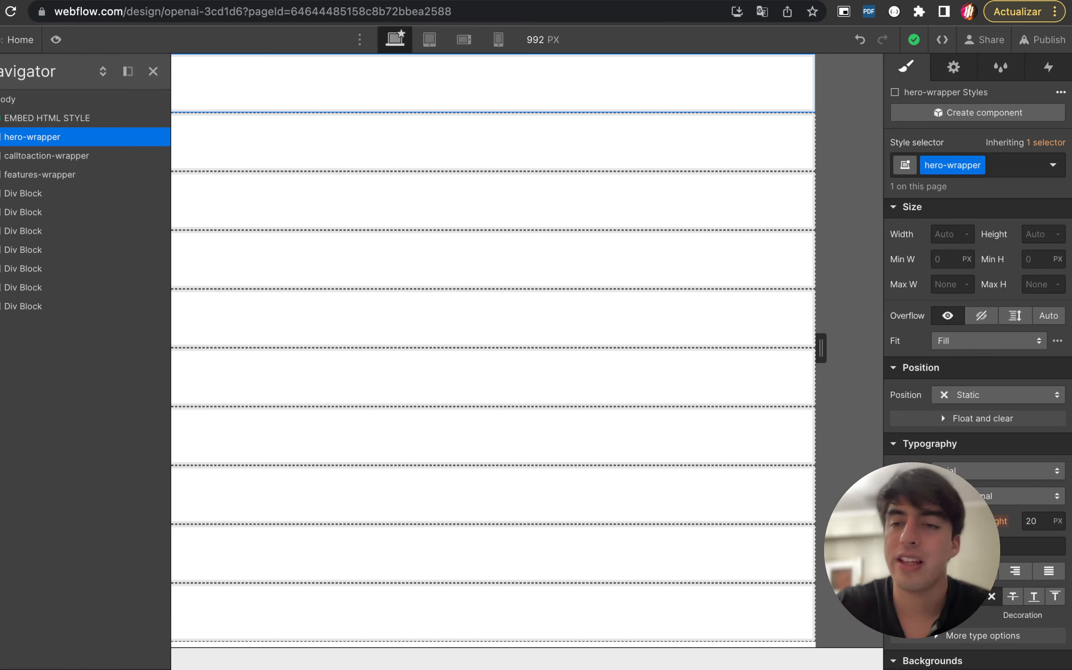
pyautogui.scroll(4, 978, 377)
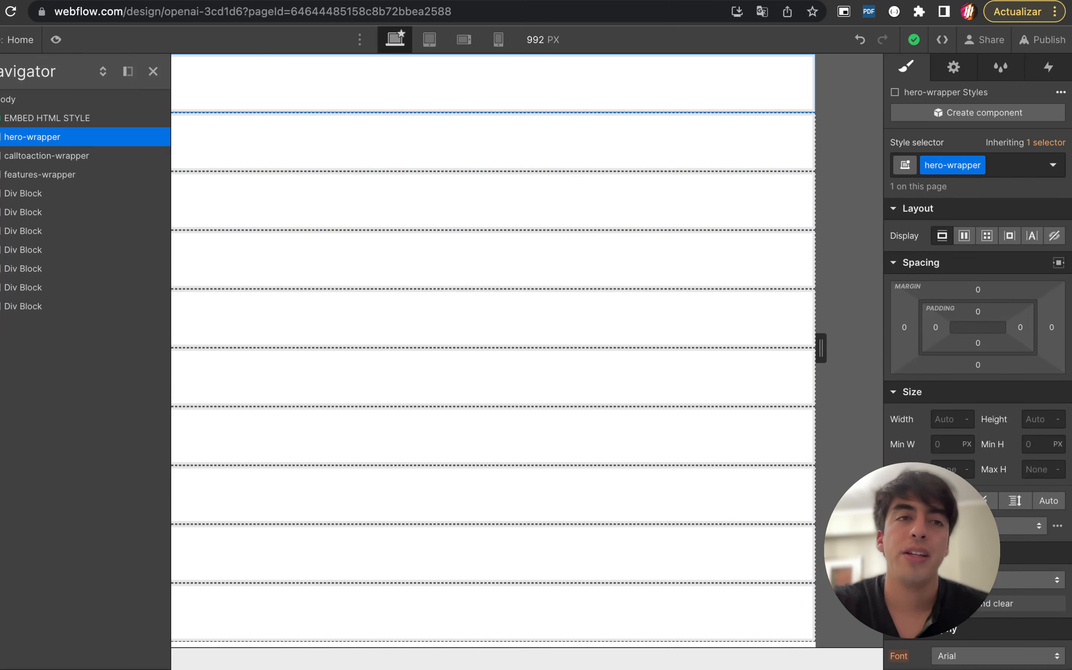
pyautogui.click(18, 40)
pyautogui.click(154, 72)
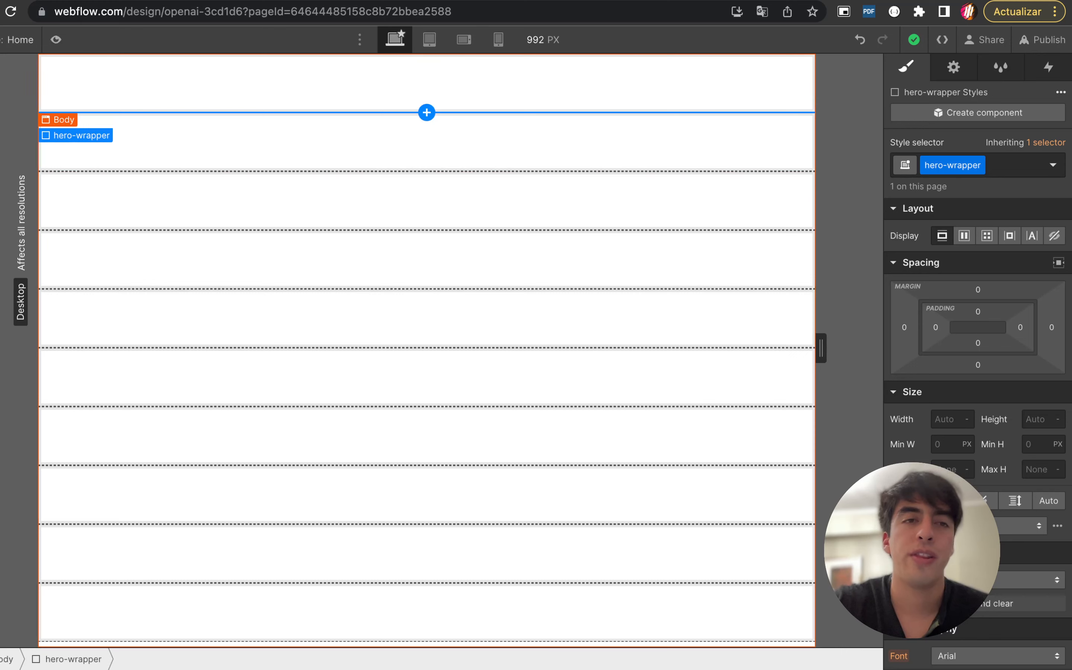
pyautogui.press('z')
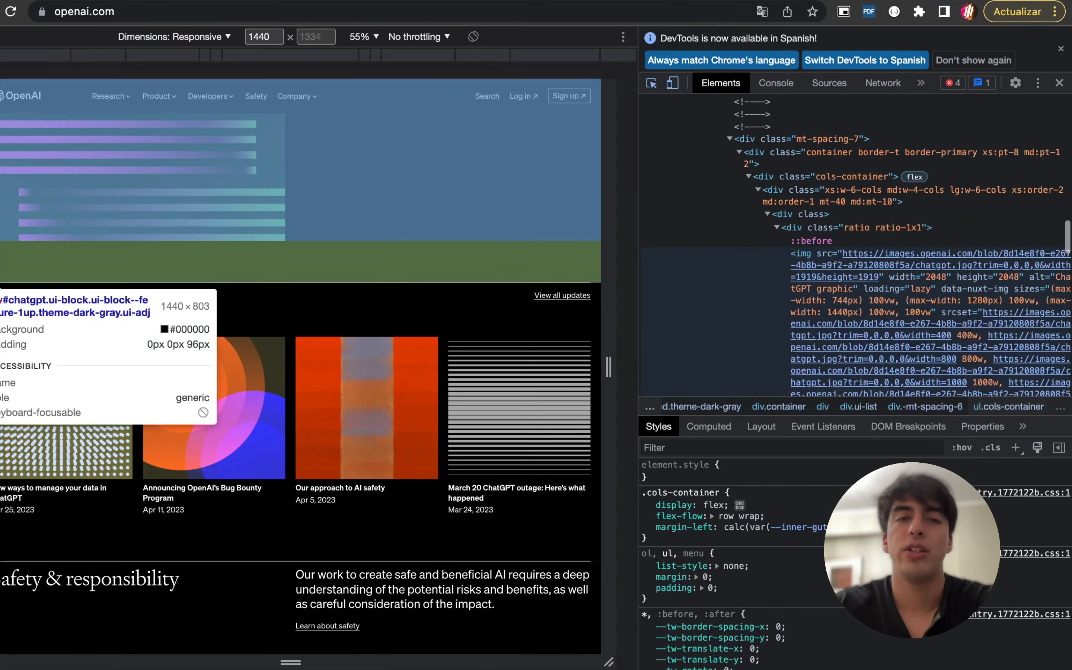
# Switch to openai.com, close the developer tools and examine the full-screen GPT-4 hero down to the four-column link row
pyautogui.scroll(12, 300, 367)
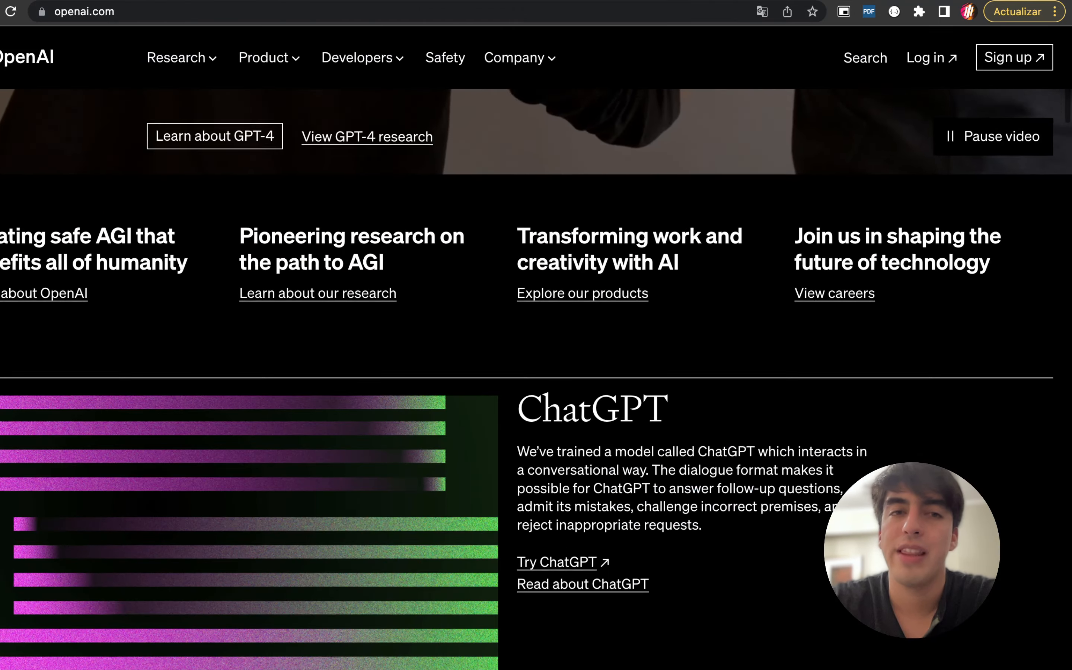
pyautogui.scroll(5, 536, 335)
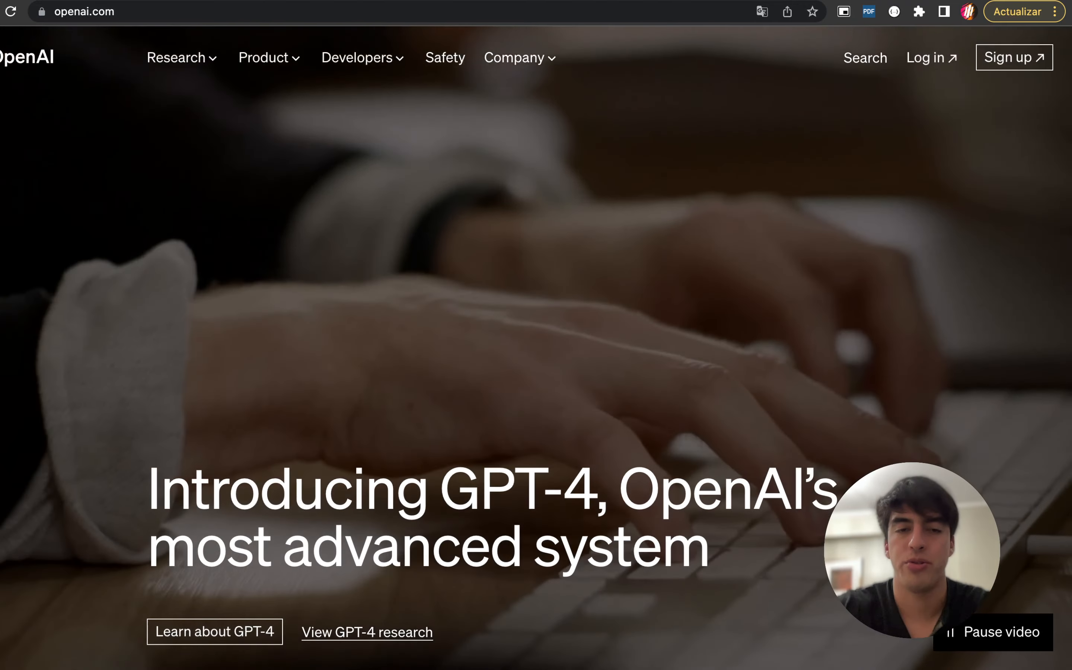
pyautogui.scroll(-5, 536, 335)
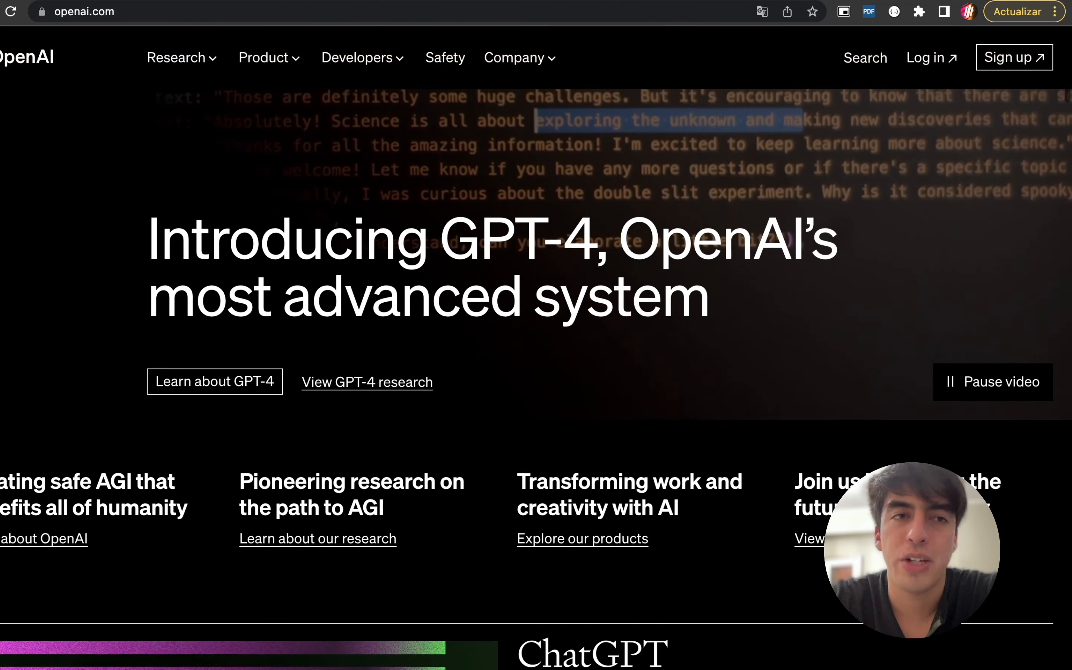
pyautogui.scroll(5, 536, 335)
pyautogui.scroll(-3, 536, 335)
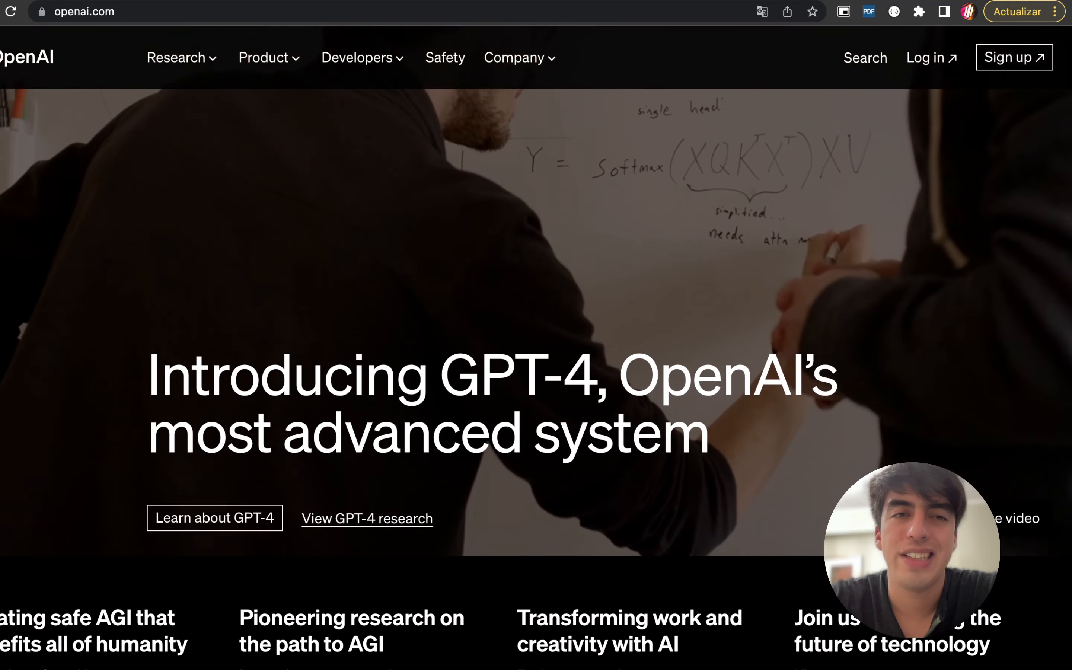
pyautogui.scroll(3, 536, 336)
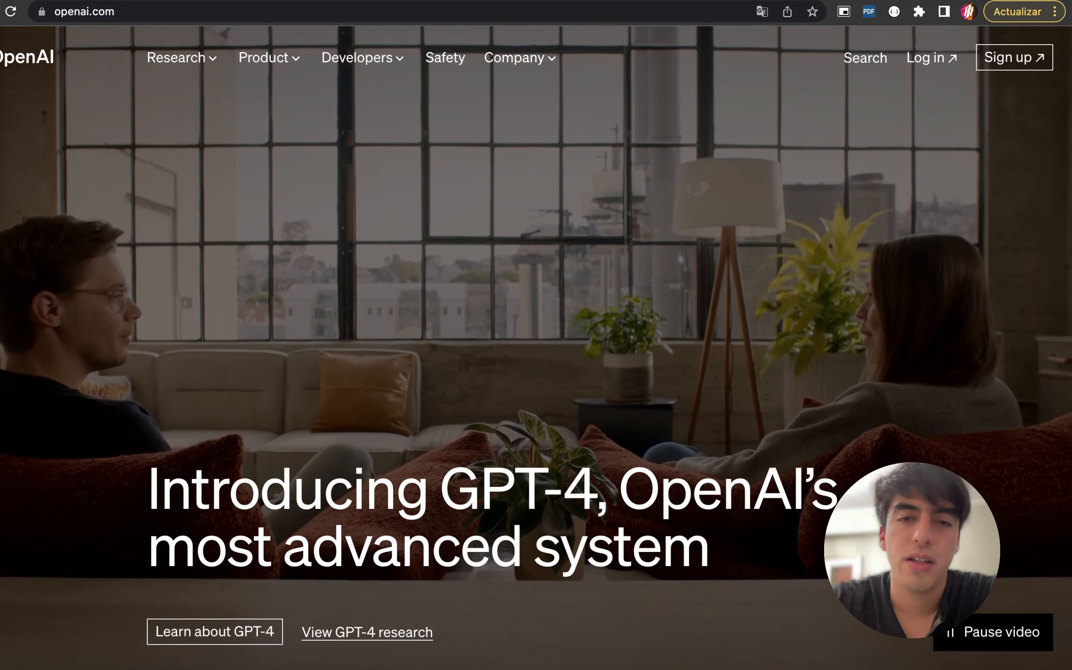
# Reopen the developer tools and vary the responsive viewport width between about 719 and 1538 px to examine how the hero adapts
pyautogui.press('super+alt+i')
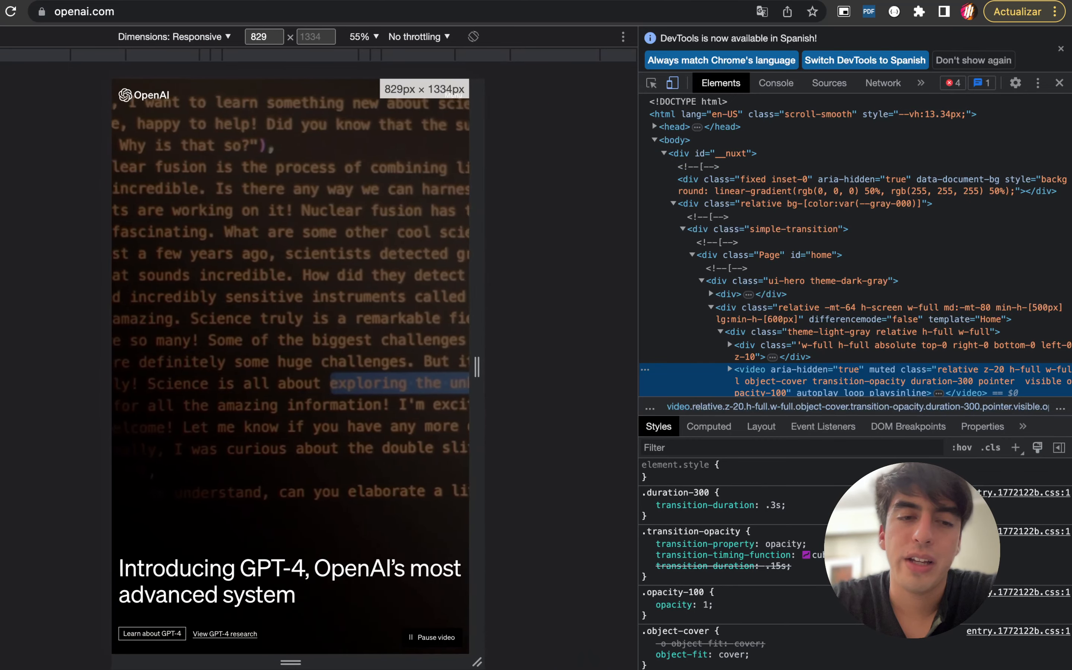
pyautogui.moveTo(443, 368); pyautogui.dragTo(629, 367)
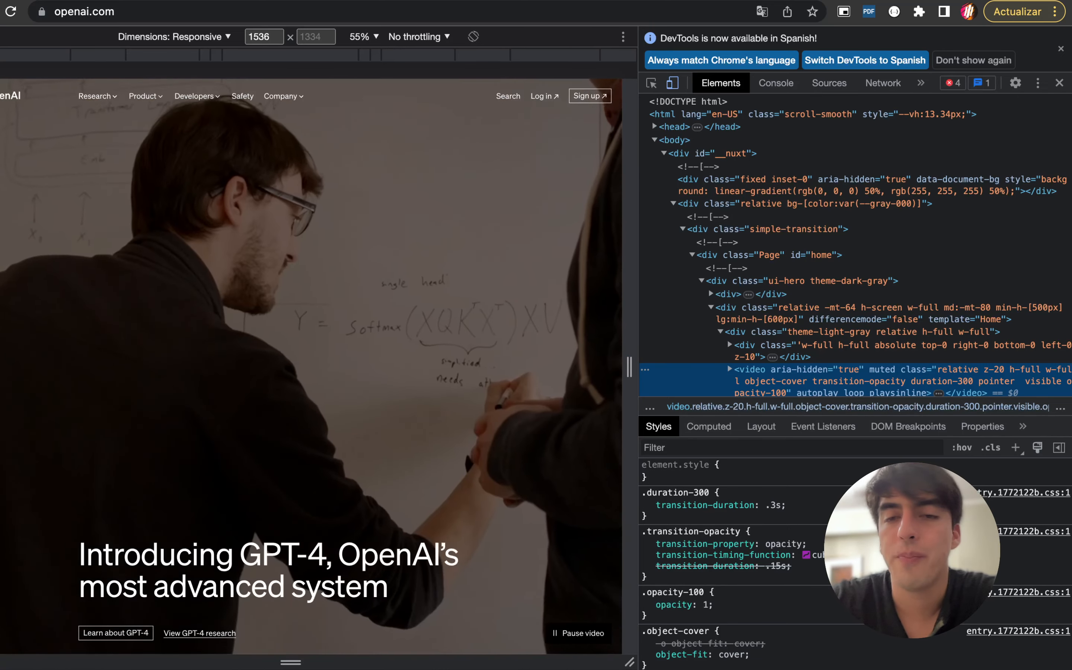
pyautogui.moveTo(629, 367); pyautogui.dragTo(629, 367)
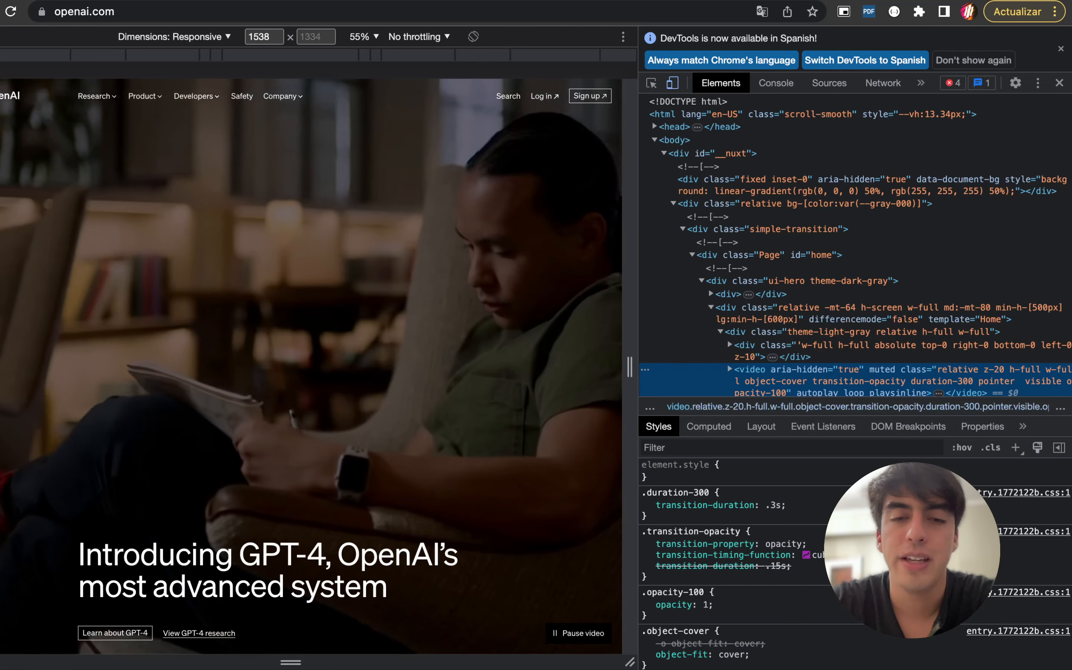
pyautogui.moveTo(629, 367); pyautogui.dragTo(485, 367)
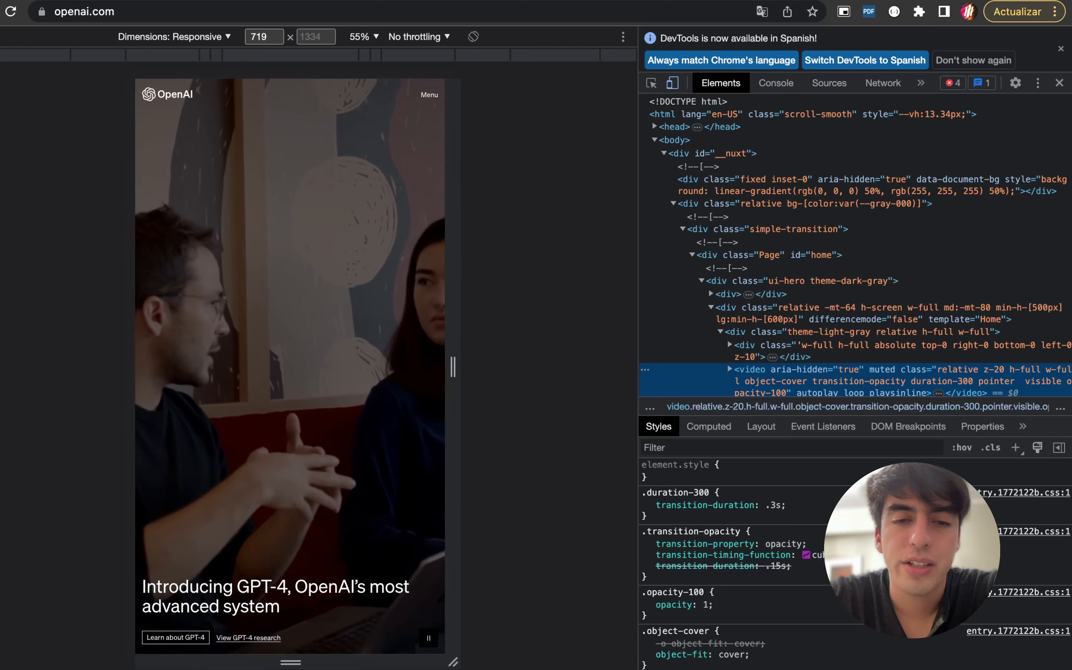
pyautogui.moveTo(535, 367); pyautogui.dragTo(549, 367)
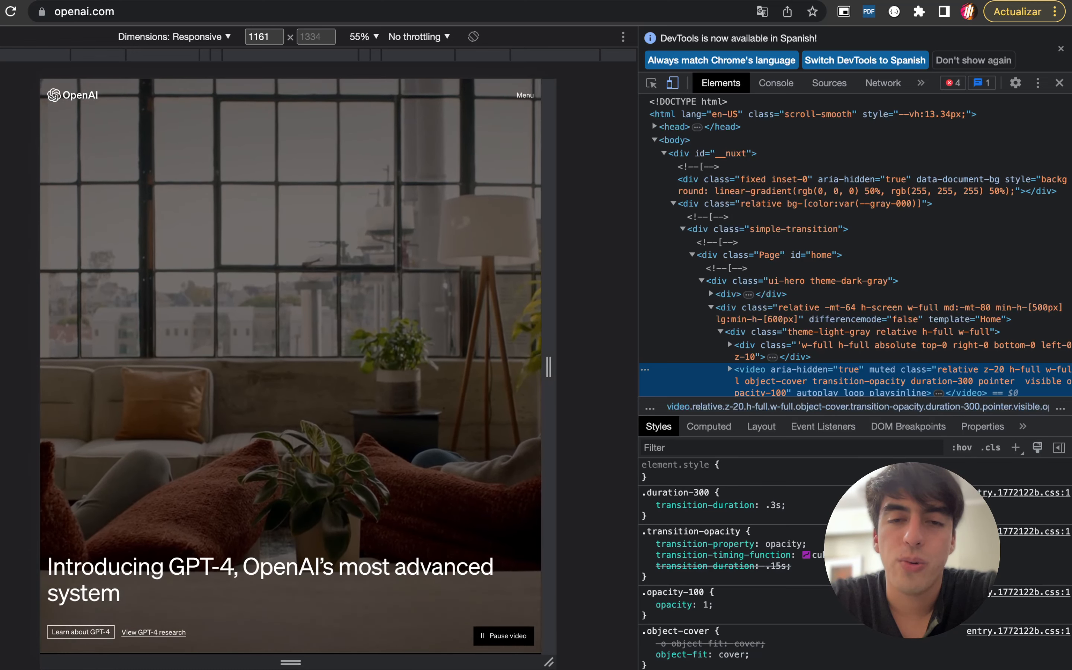
pyautogui.moveTo(549, 367); pyautogui.dragTo(621, 367)
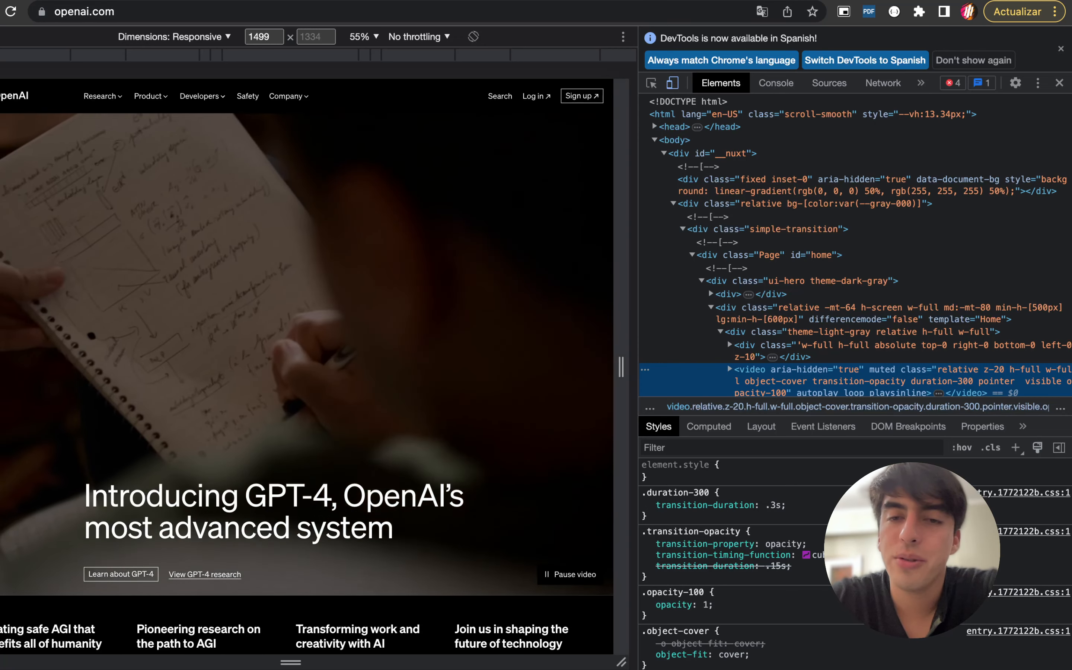
pyautogui.moveTo(621, 367); pyautogui.dragTo(628, 367)
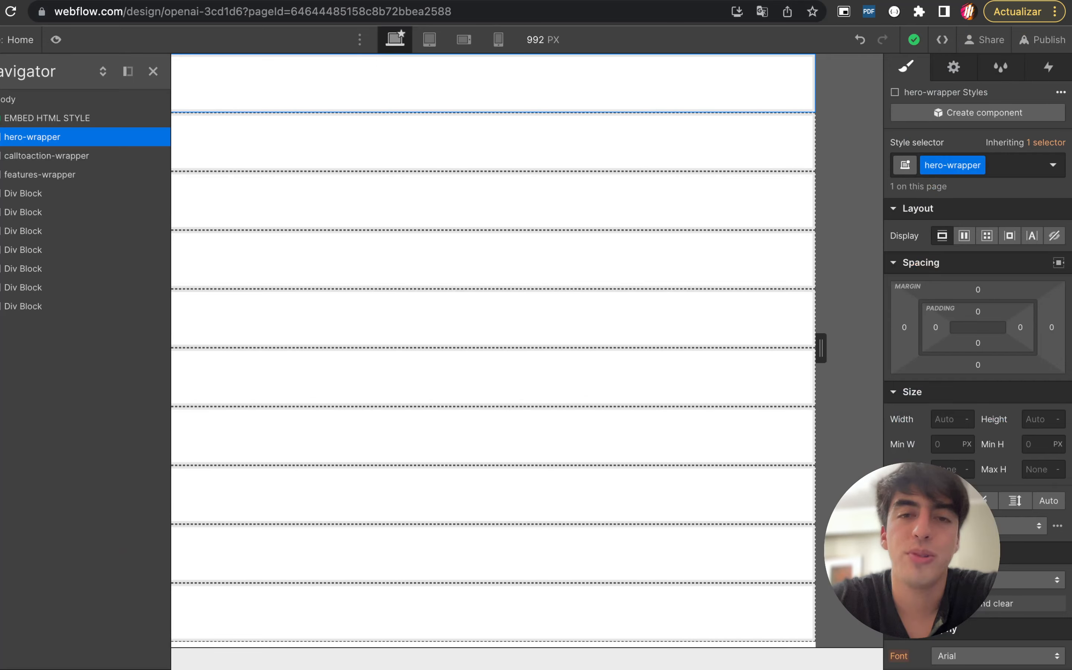
# Return to the Webflow Designer and add a div block inside hero-wrapper
pyautogui.press('super+e')
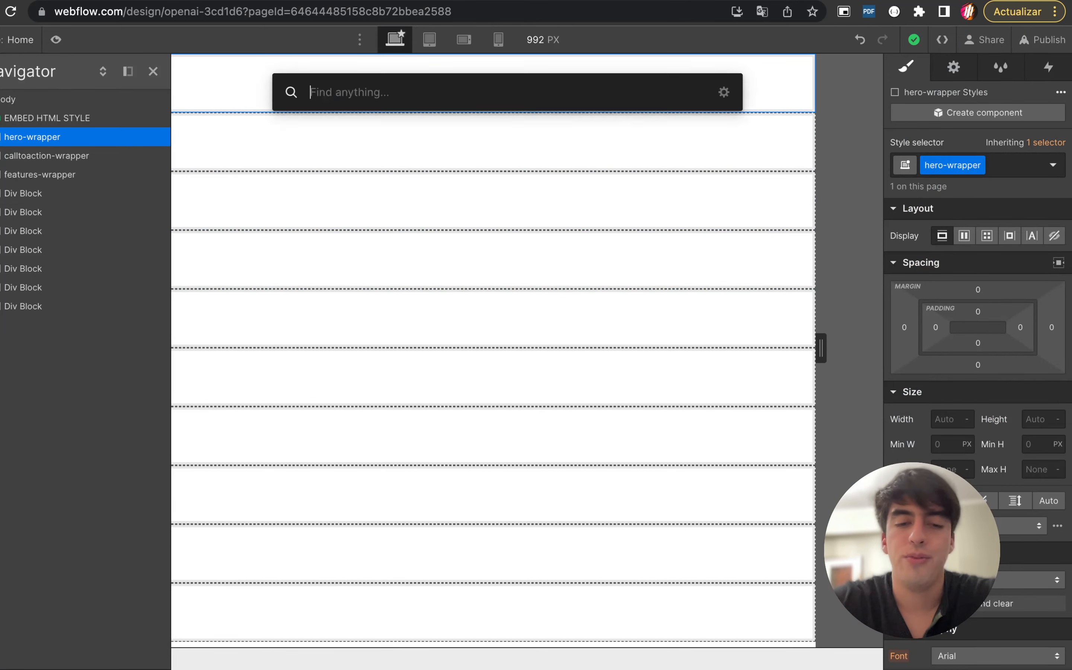
pyautogui.write('div')
pyautogui.press('Return')
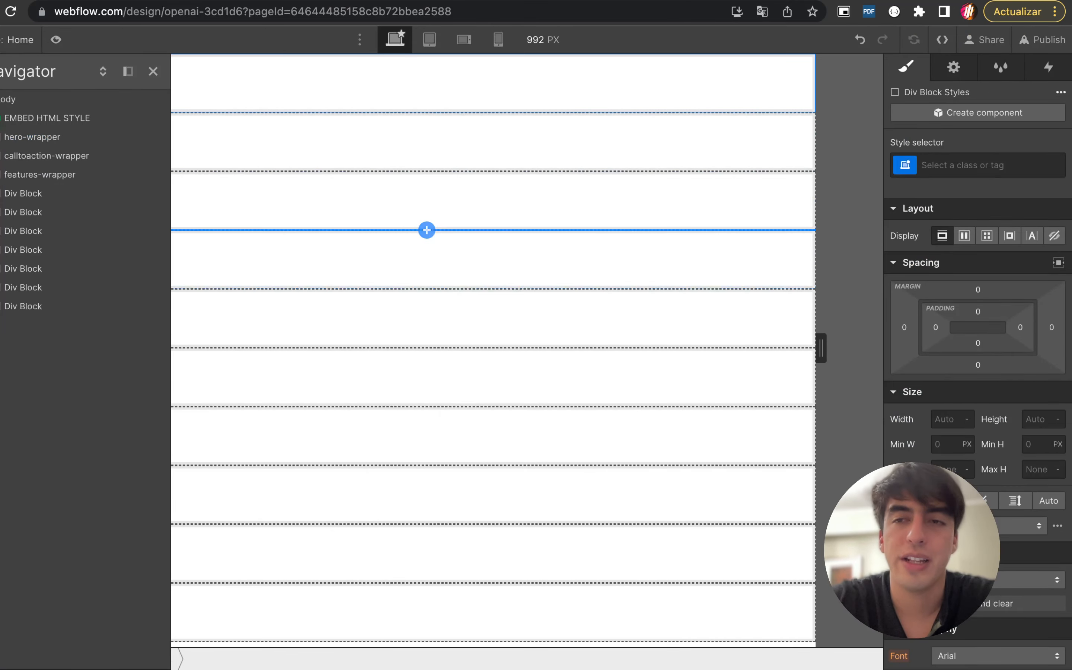
# Delete the unnamed div block nested inside hero-wrapper
pyautogui.click(425, 172)
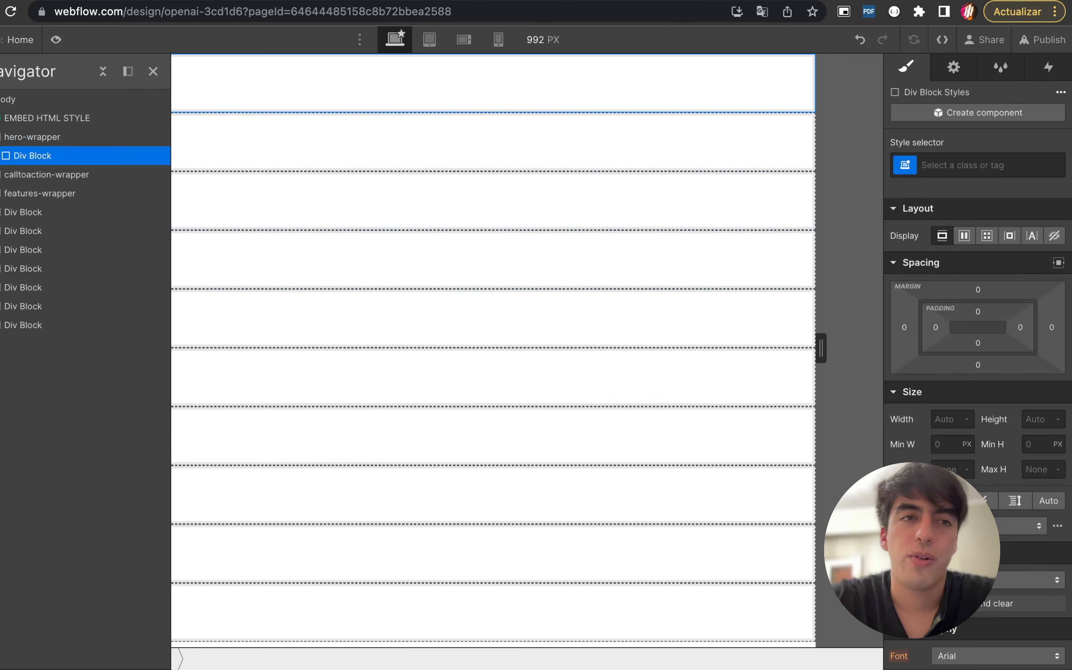
pyautogui.click(32, 137)
pyautogui.click(32, 156)
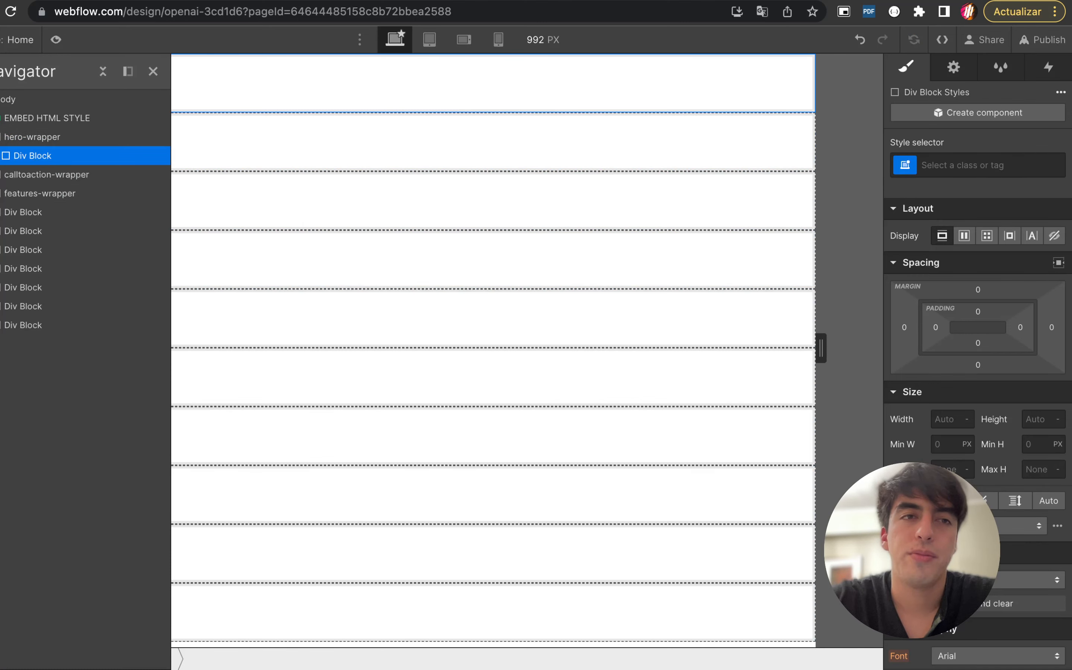
pyautogui.press('Delete')
pyautogui.click(427, 172)
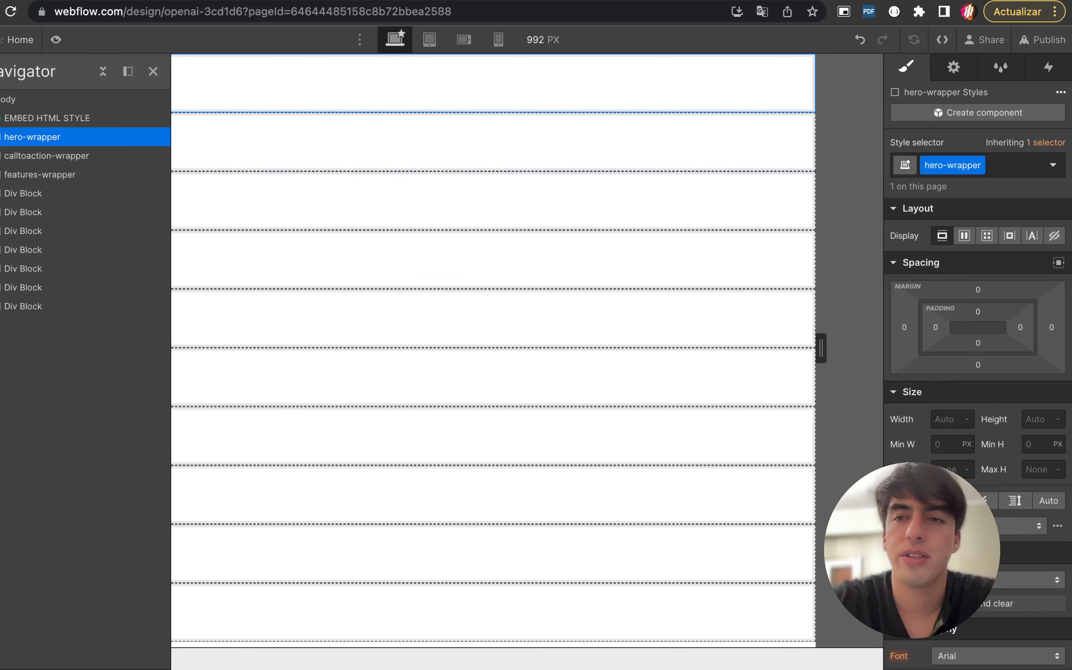
# Add a Heading element inside the hero-wrapper block
pyautogui.press('super+Return')
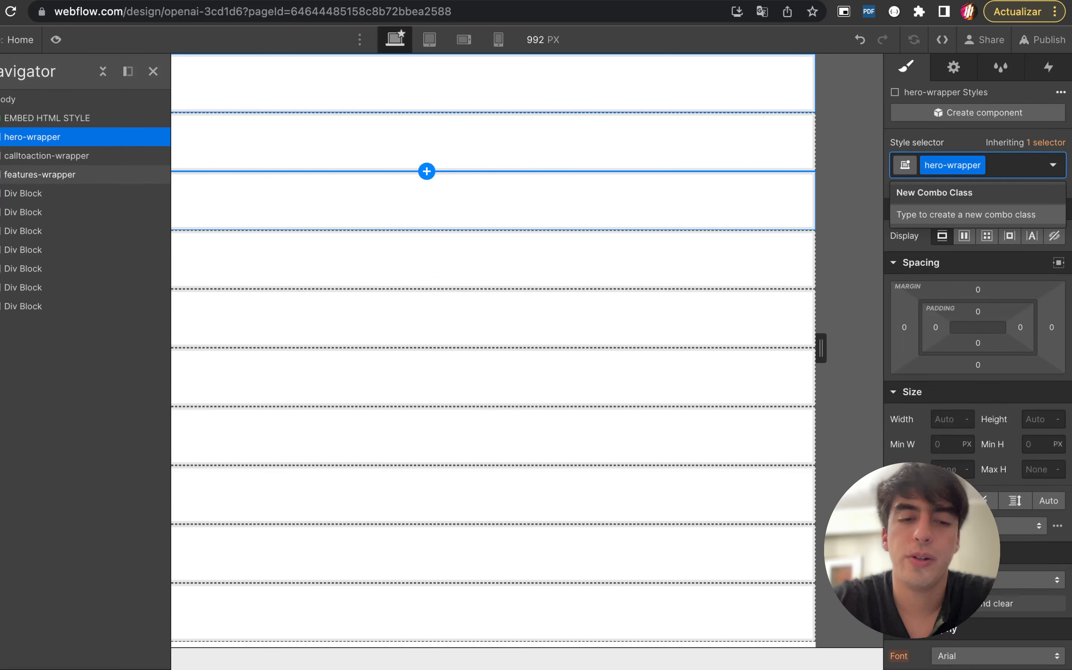
pyautogui.press('super+e')
pyautogui.write('header')
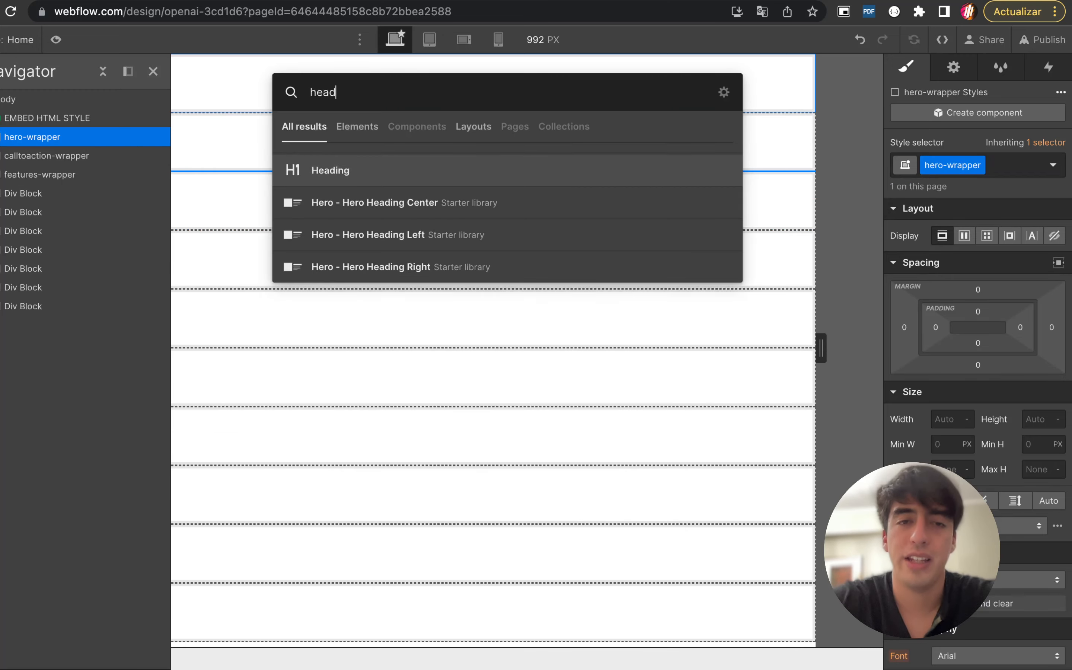
pyautogui.press('BackSpace')
pyautogui.press('BackSpace')
pyautogui.press('Return')
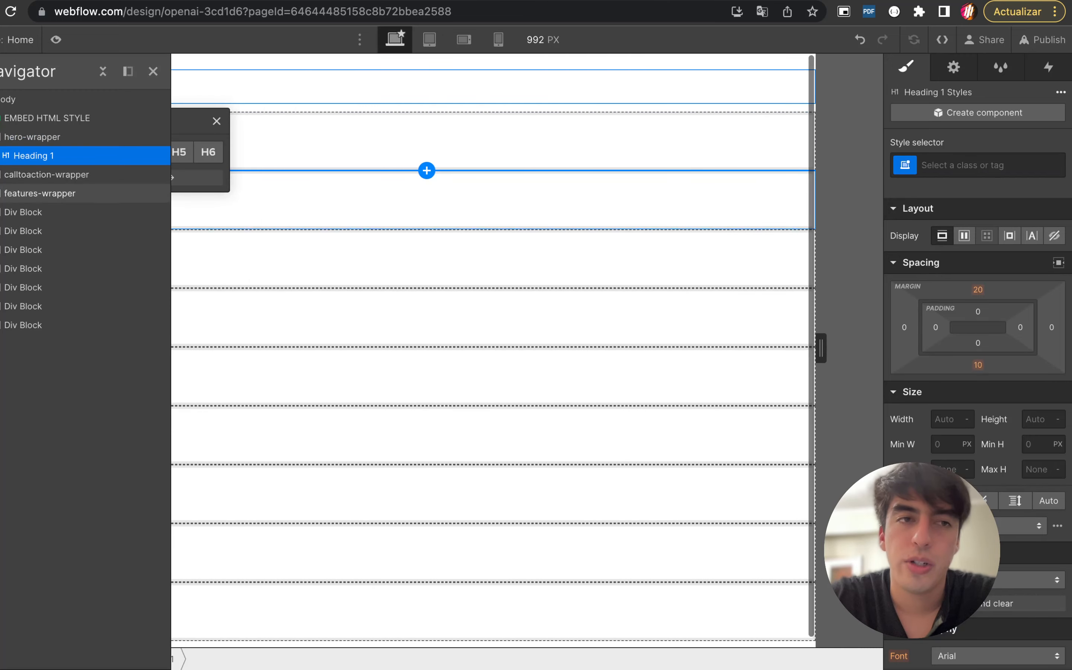
# Apply the existing is-display class to the new H1 heading and check its typography settings
pyautogui.press('super+Return')
pyautogui.write('is-')
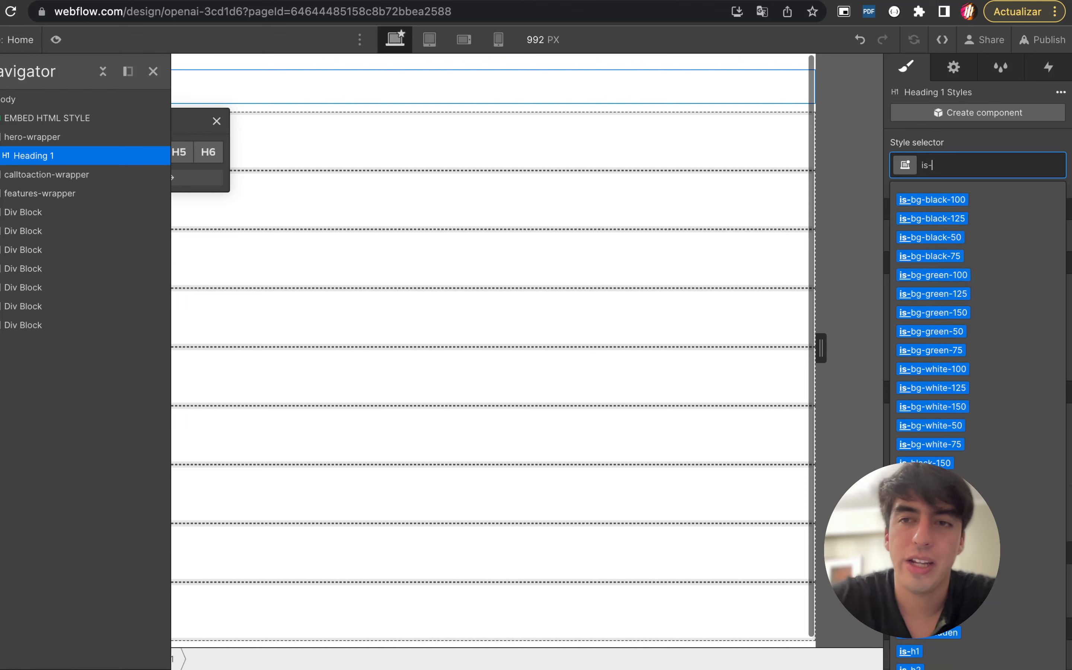
pyautogui.press('Down')
pyautogui.press('Down')
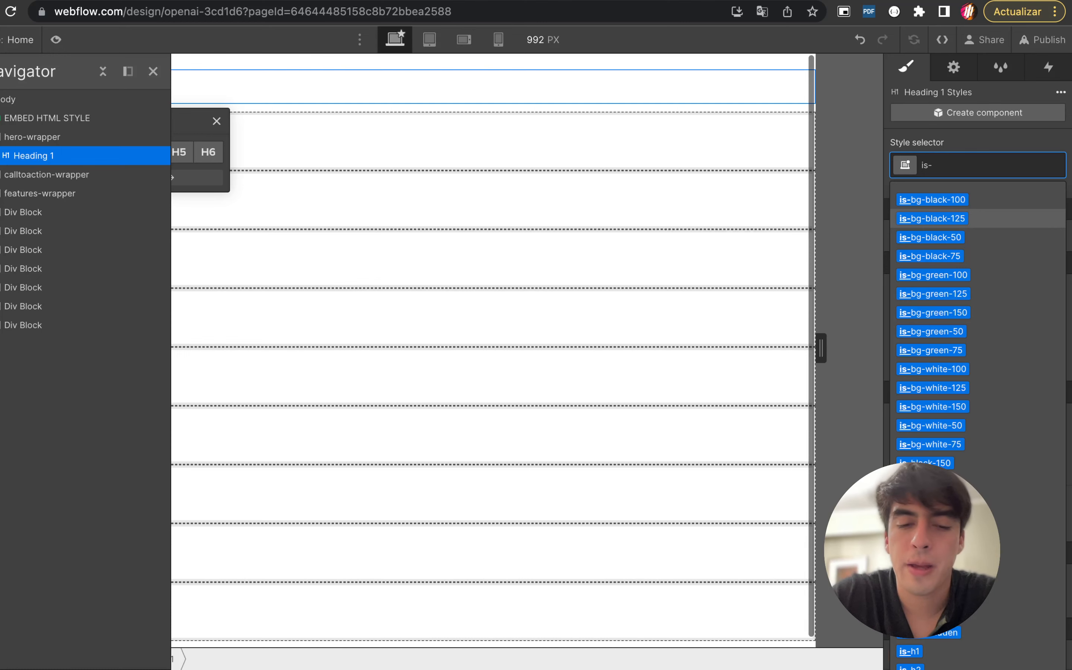
pyautogui.write('displa')
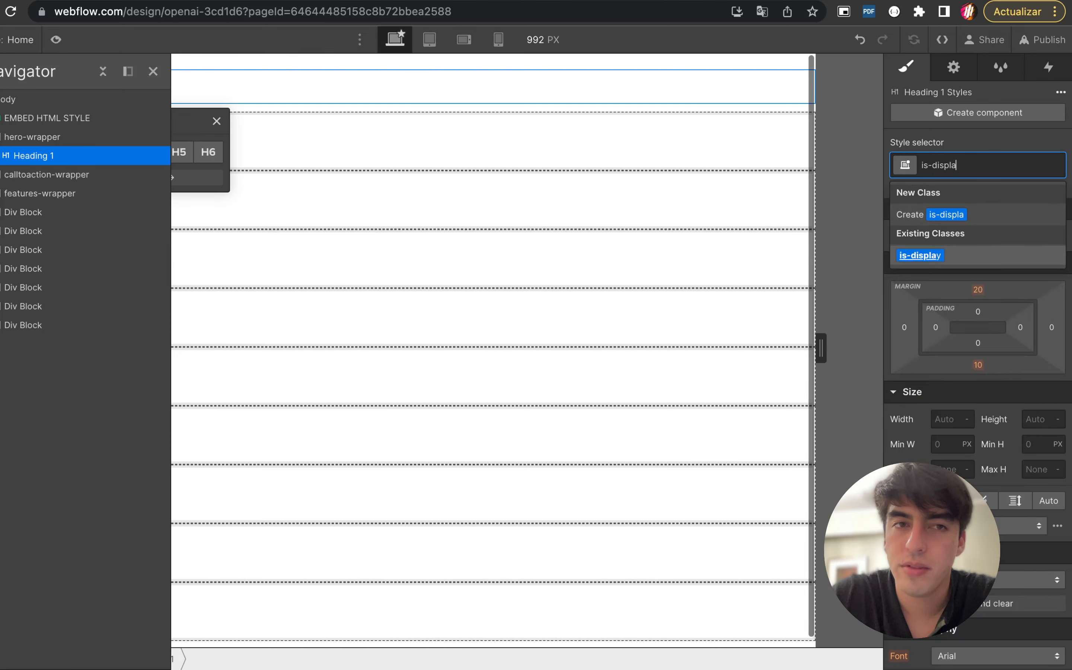
pyautogui.press('Return')
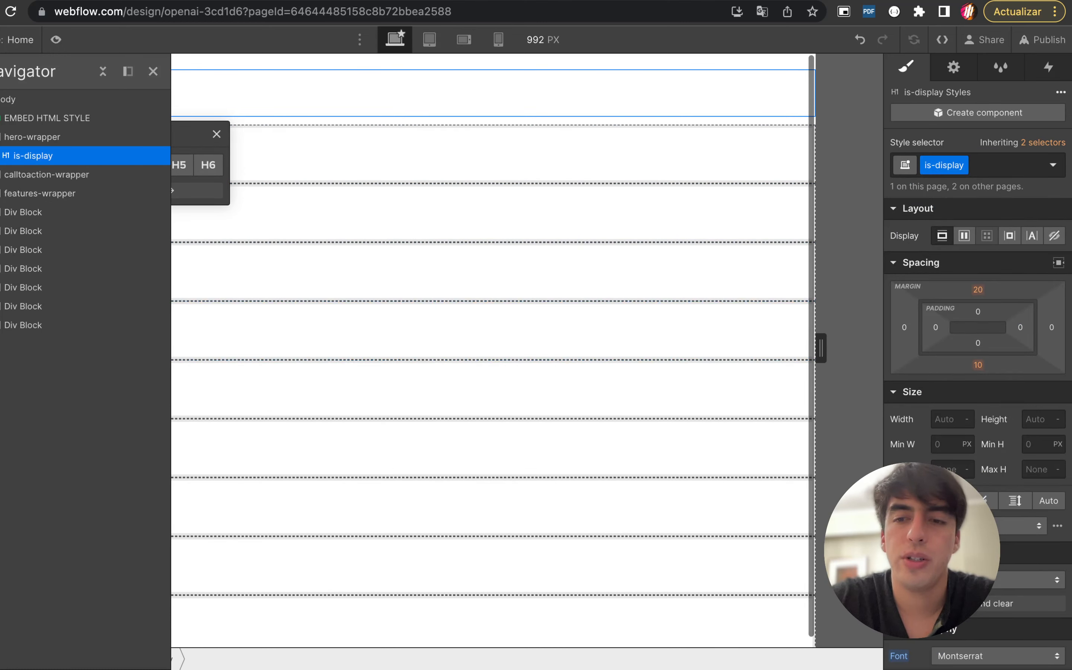
pyautogui.scroll(-8, 978, 372)
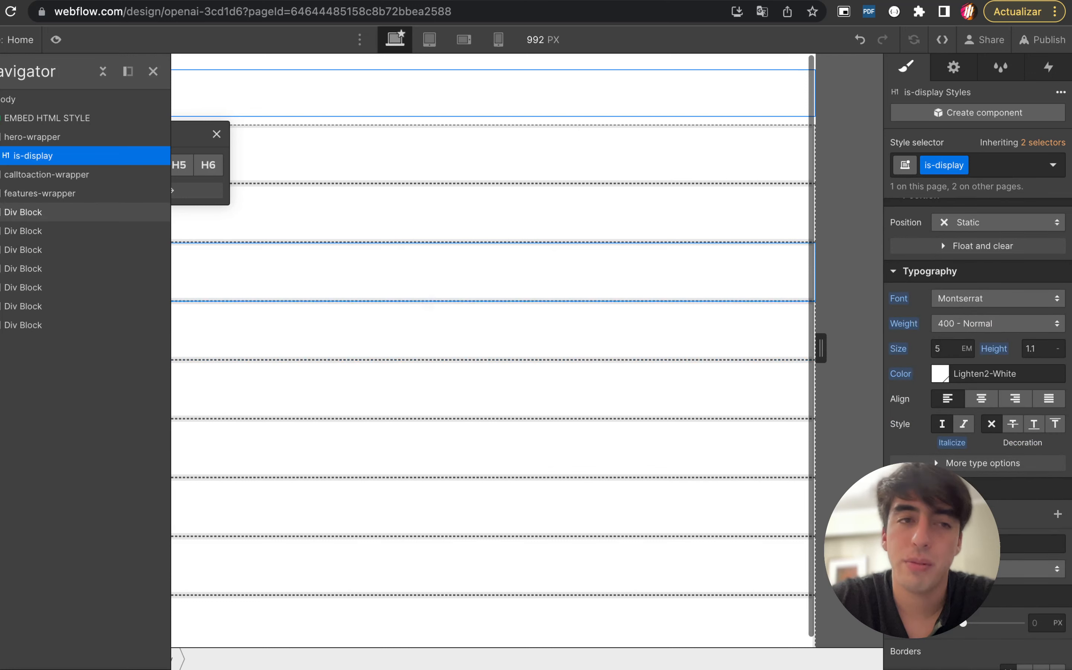
# Add the global combo class is-black-150 to hero-wrapper to give the hero a black background
pyautogui.click(33, 137)
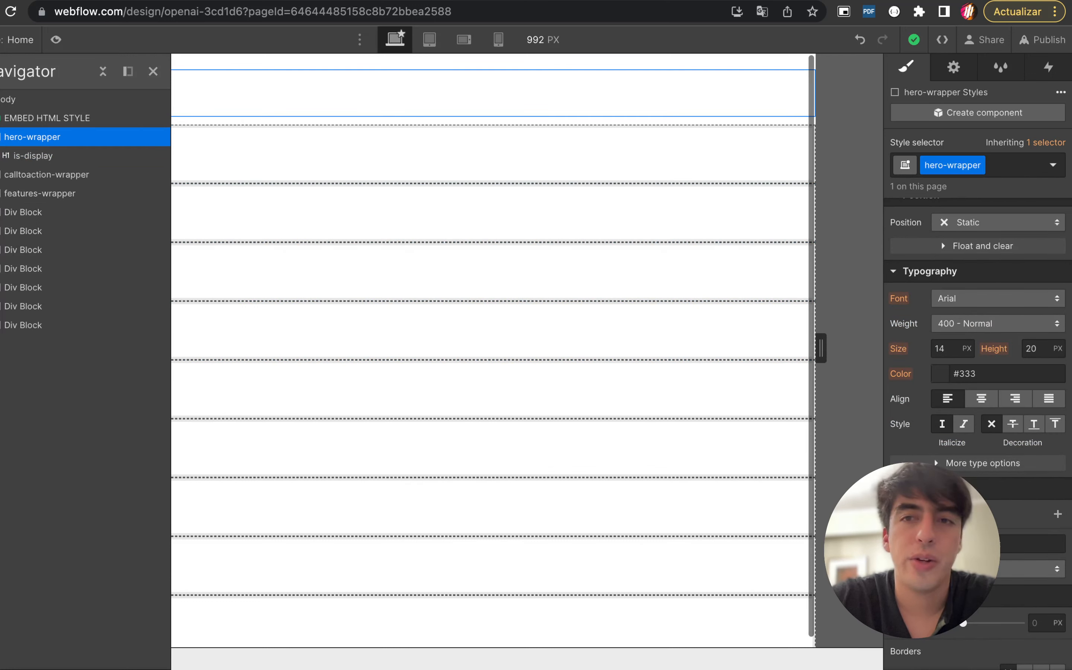
pyautogui.press('super+Return')
pyautogui.write('i')
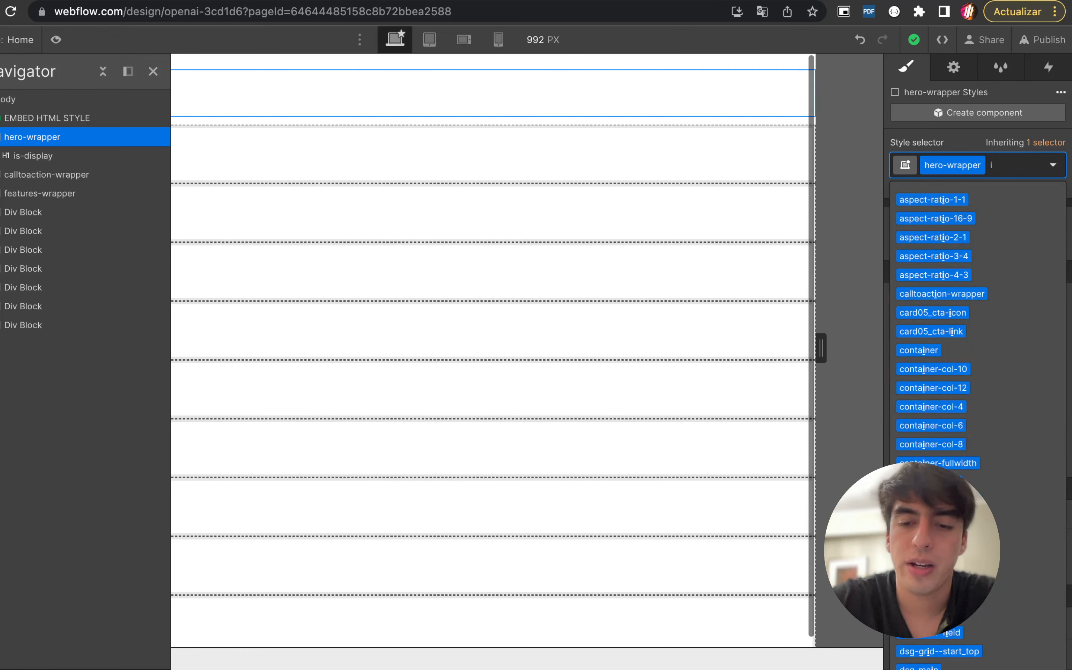
pyautogui.write('s')
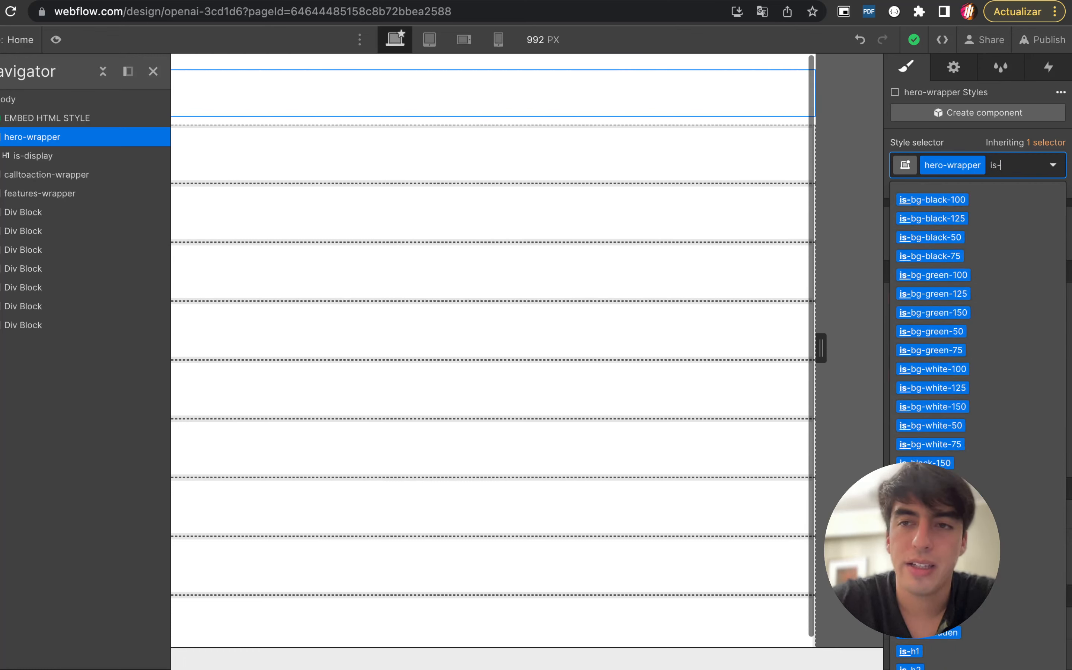
pyautogui.write('-back')
pyautogui.press('BackSpace')
pyautogui.press('BackSpace')
pyautogui.press('BackSpace')
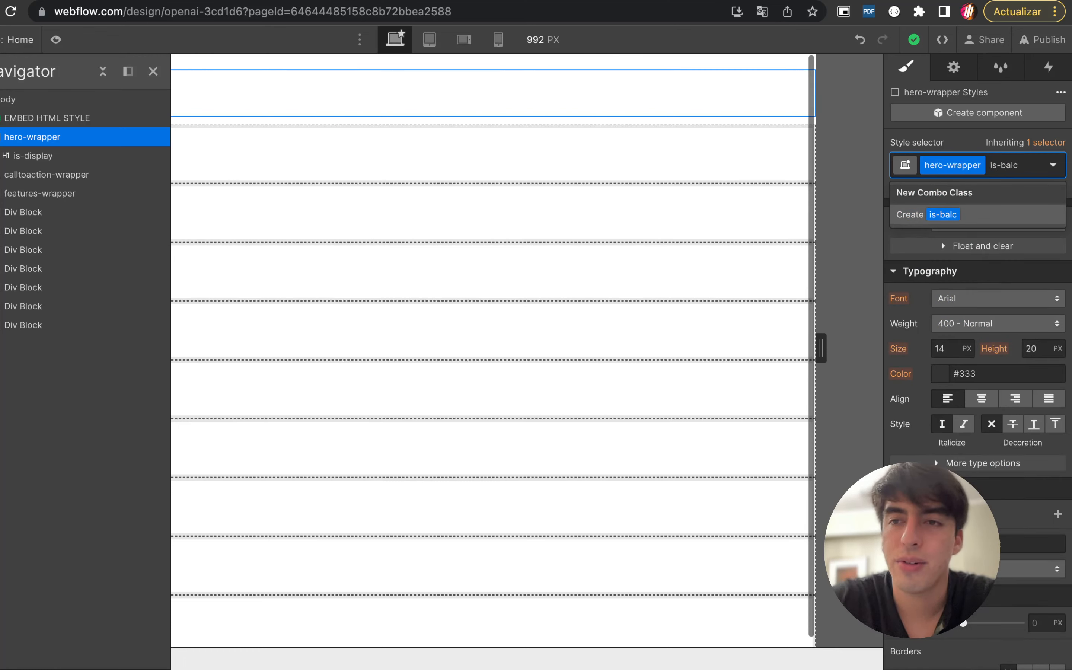
pyautogui.write('lack')
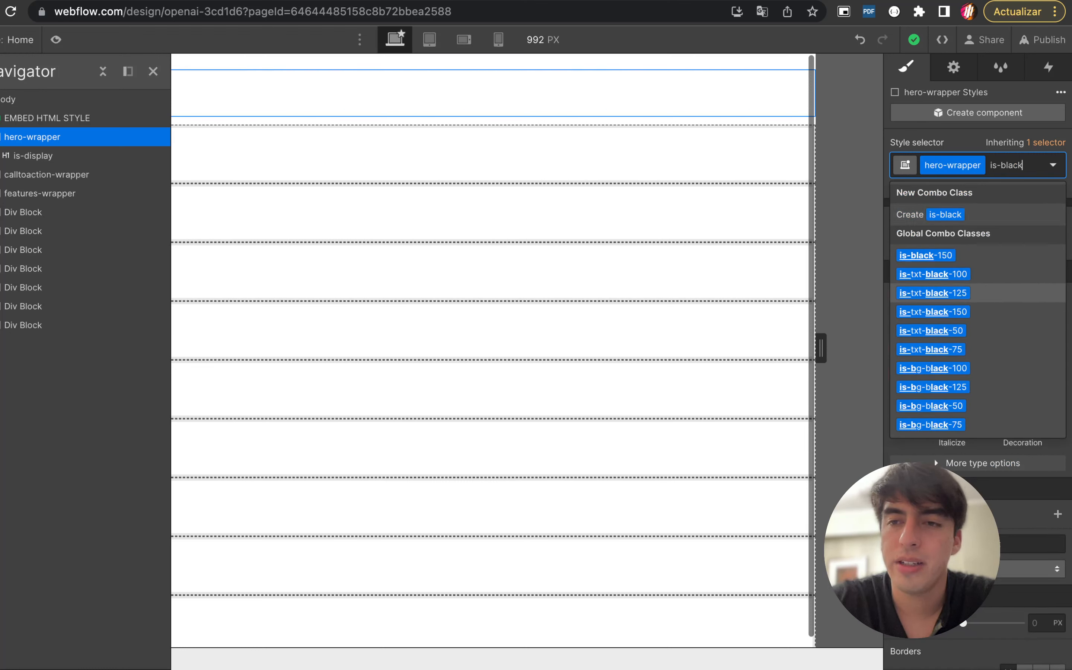
pyautogui.press('Up')
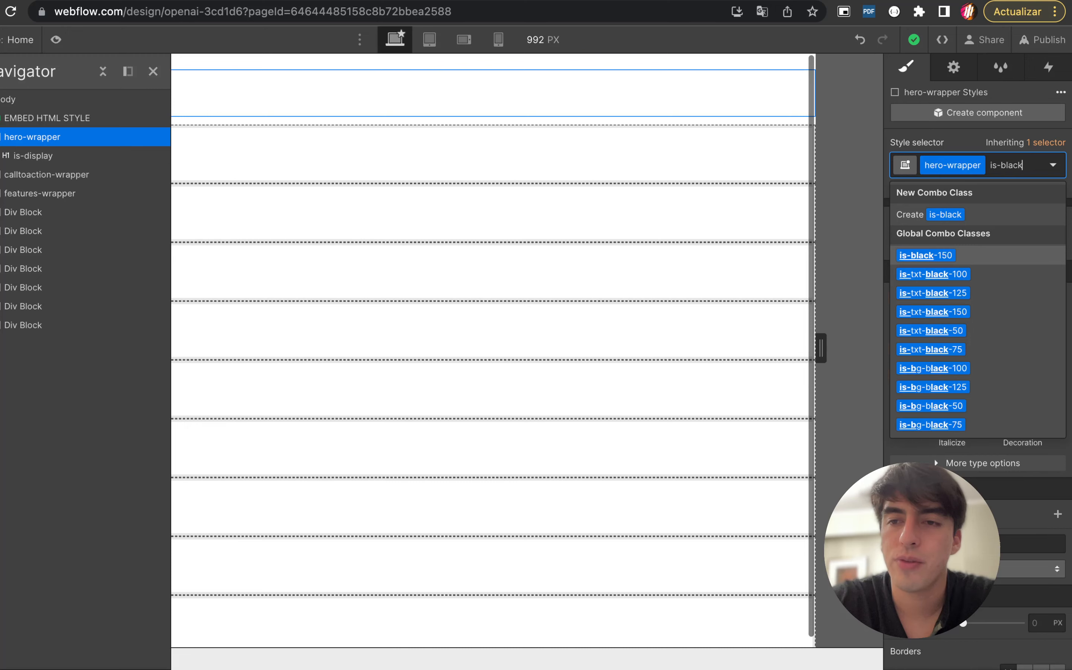
pyautogui.press('Return')
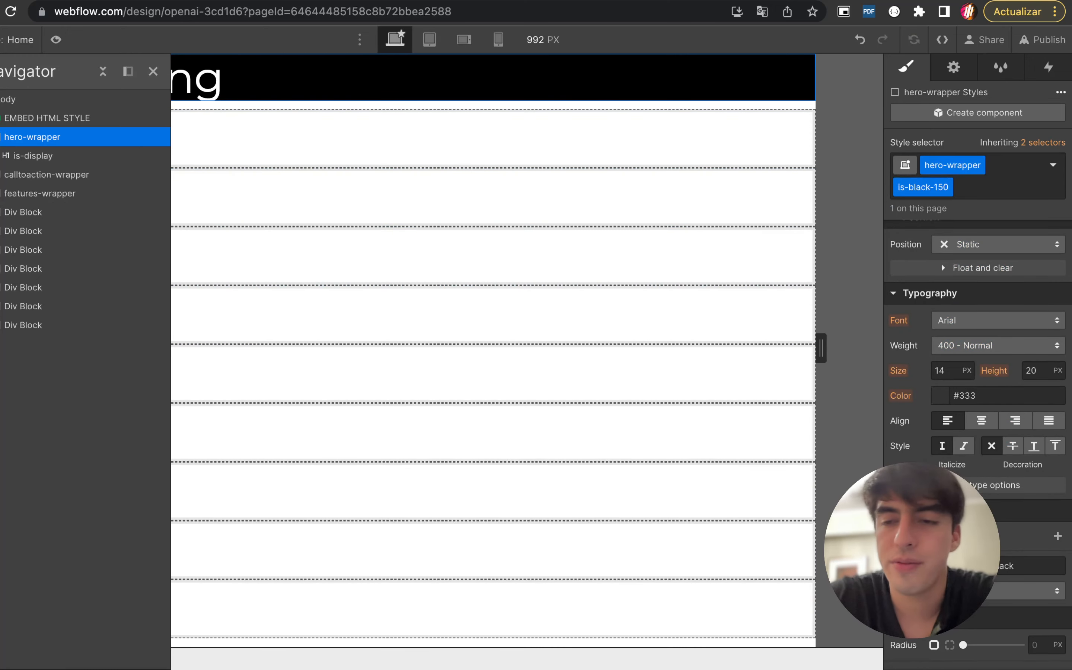
pyautogui.scroll(1, 493, 310)
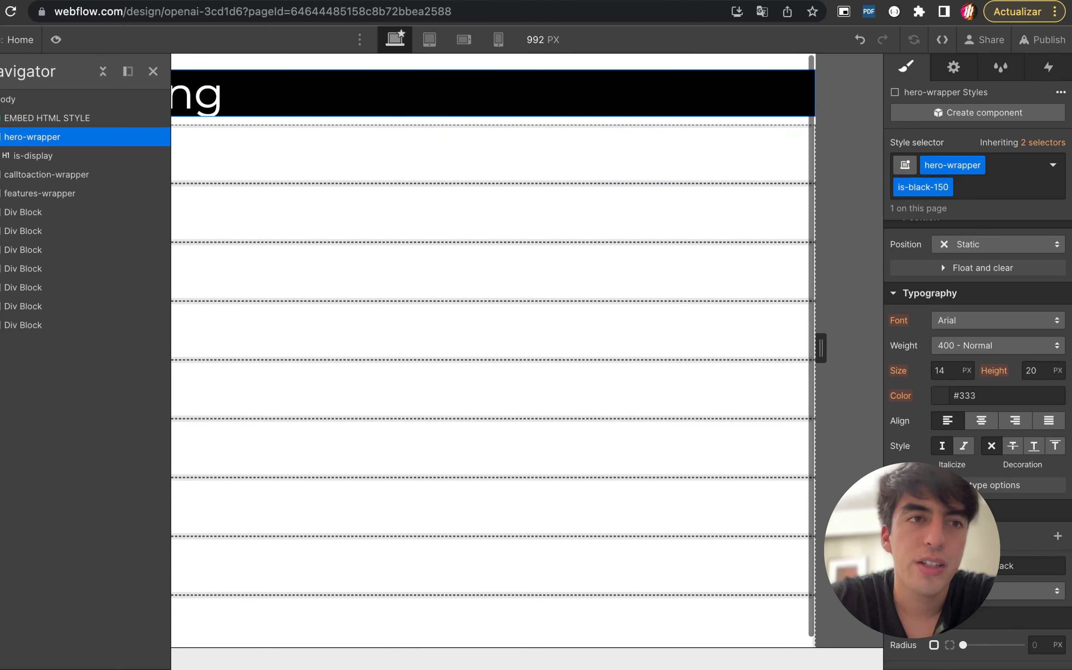
pyautogui.click(33, 155)
pyautogui.click(32, 137)
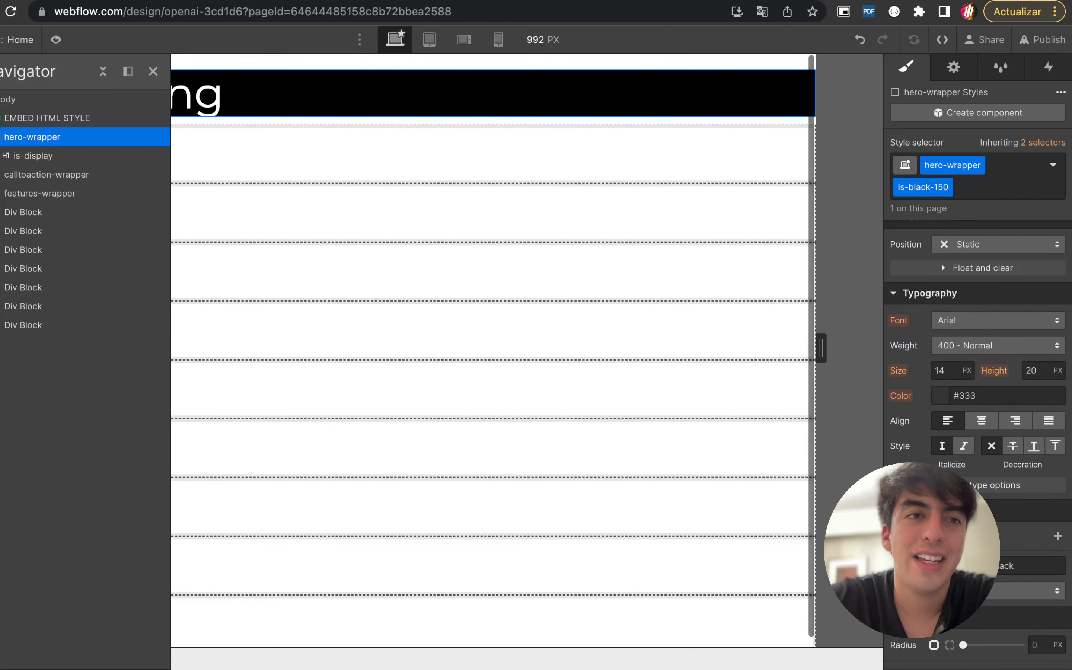
pyautogui.click(33, 156)
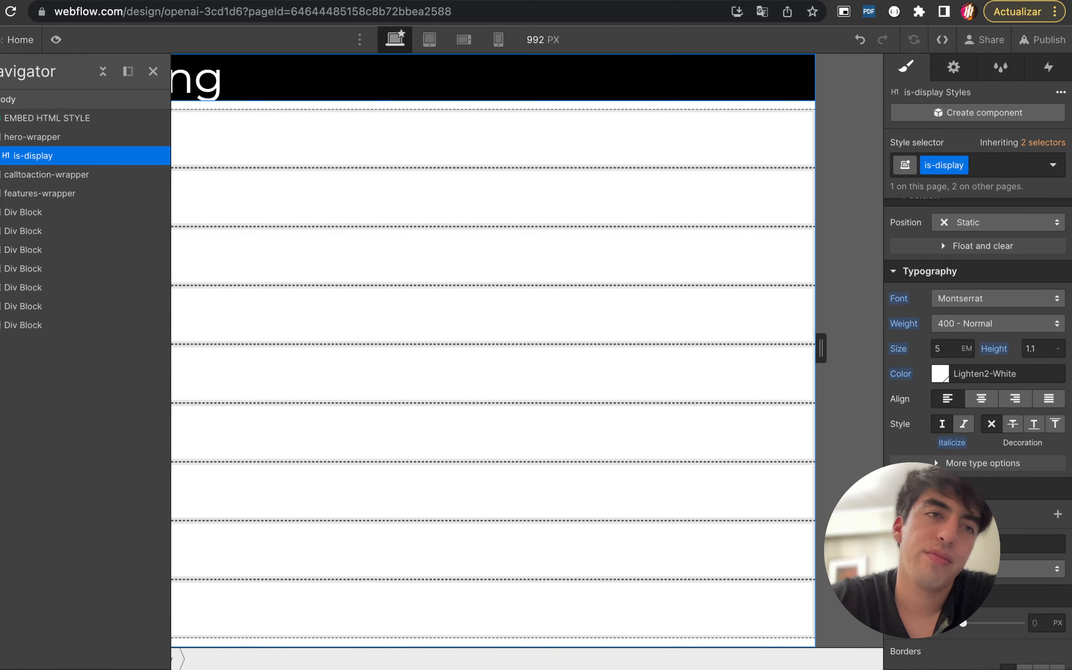
# Select the page body and assign it the Body class
pyautogui.click(7, 99)
pyautogui.scroll(-1, 997, 253)
pyautogui.press('super+Return')
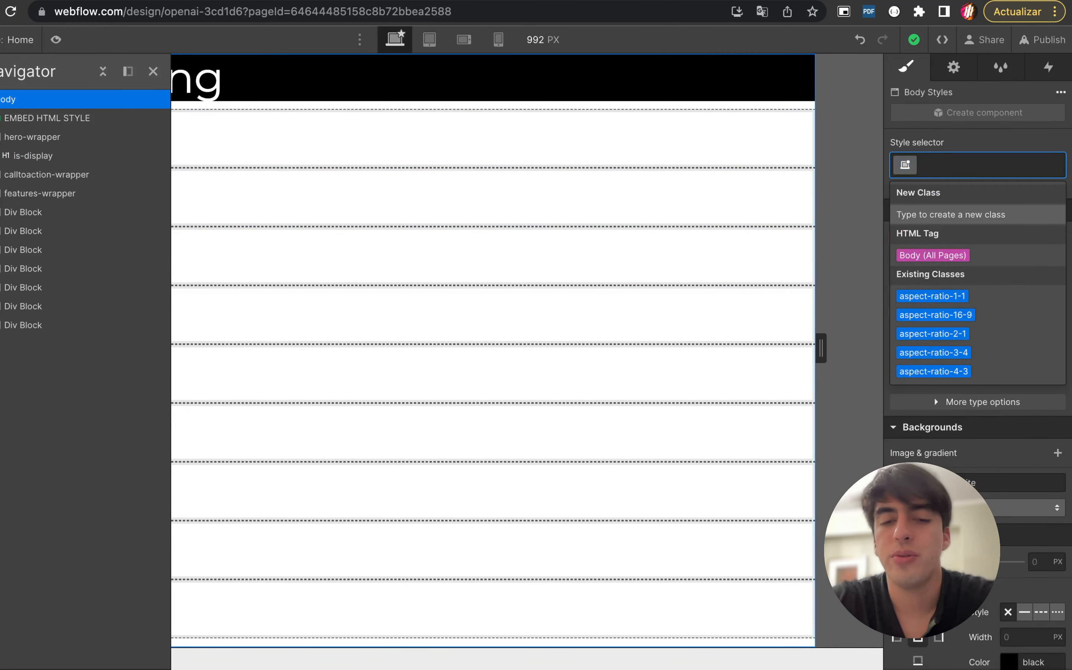
pyautogui.write('Body')
pyautogui.press('Down')
pyautogui.press('Return')
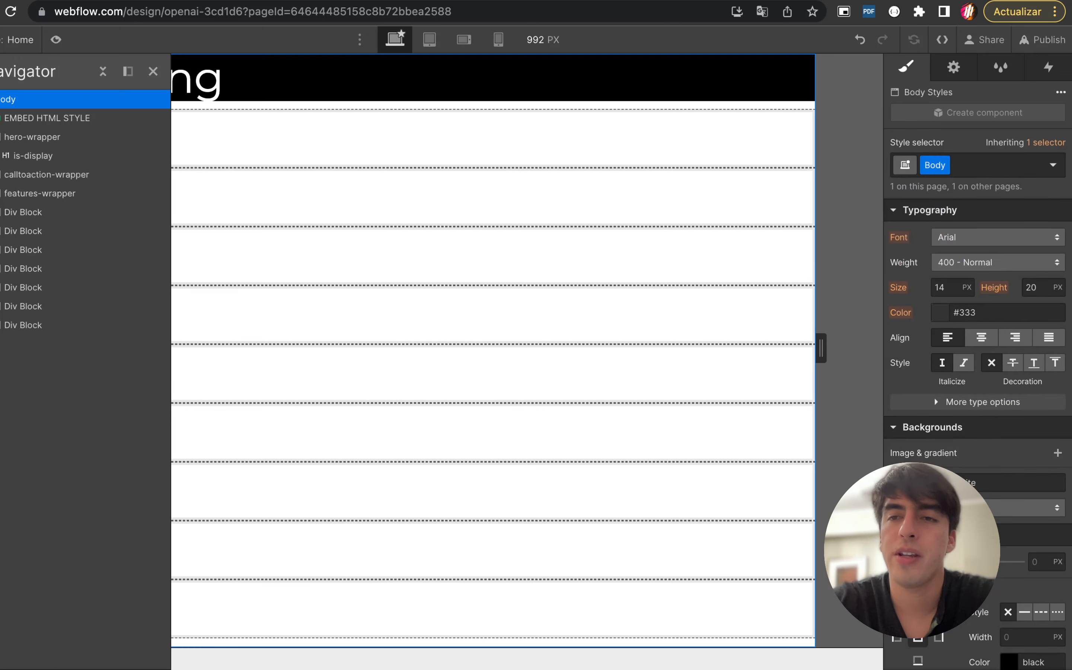
# Add the global combo class is-txt-black-150 to the page body
pyautogui.write('is-black-2')
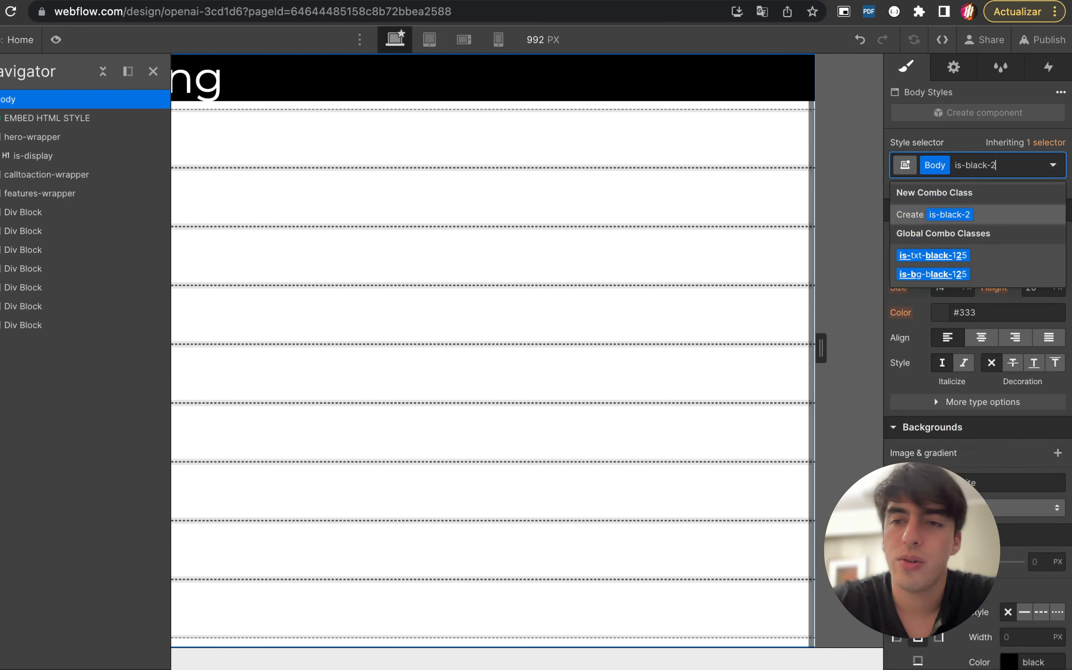
pyautogui.press('BackSpace')
pyautogui.write('150')
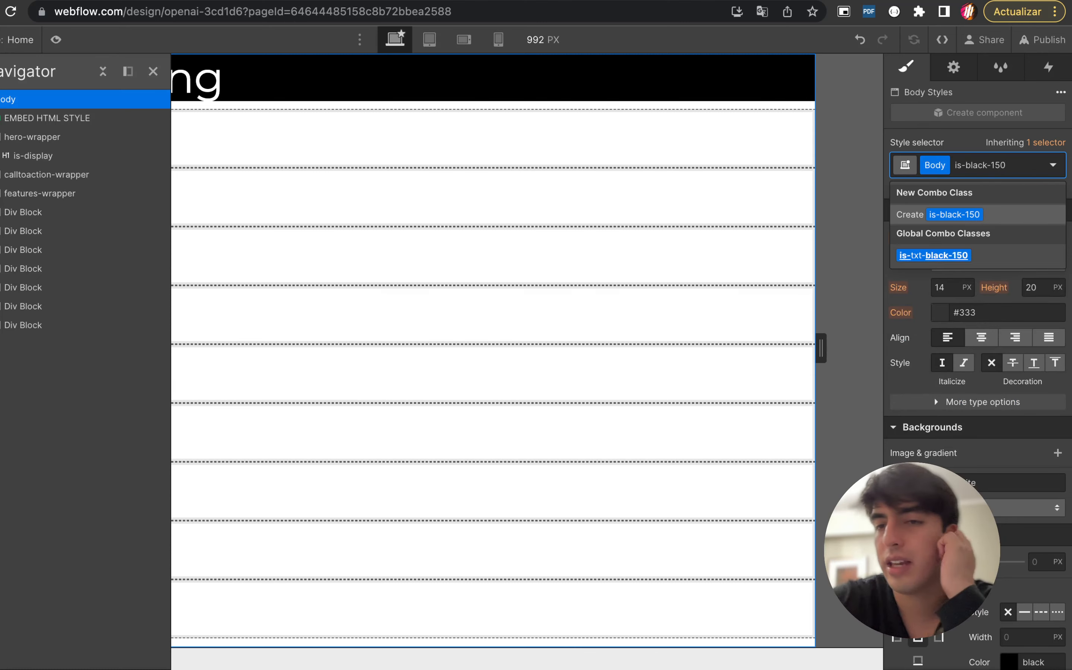
pyautogui.press('Down')
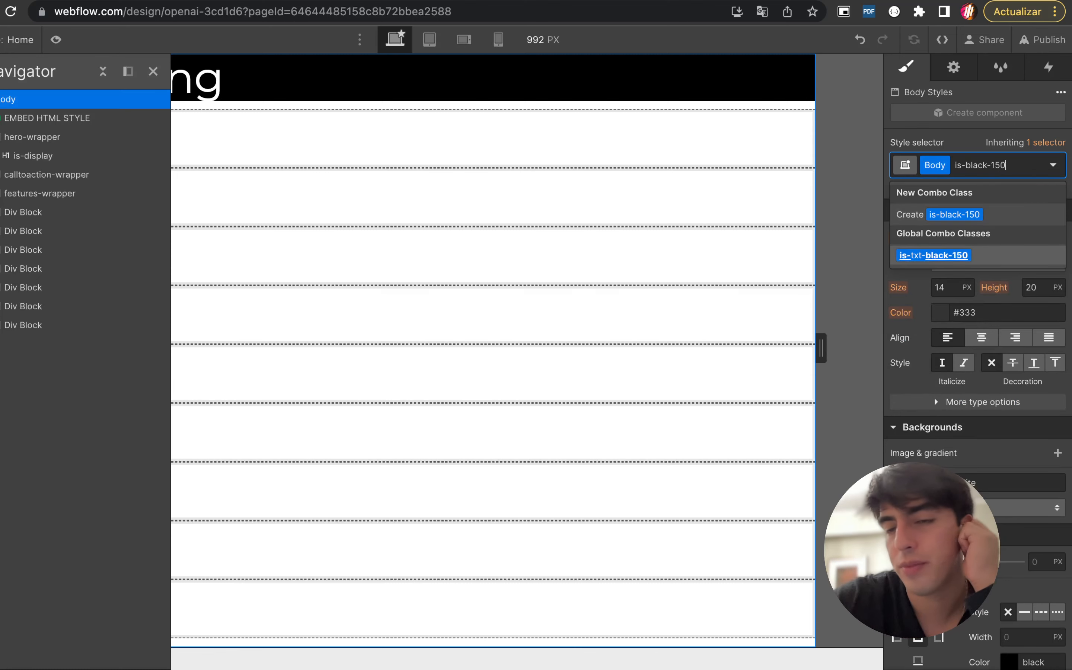
pyautogui.press('Return')
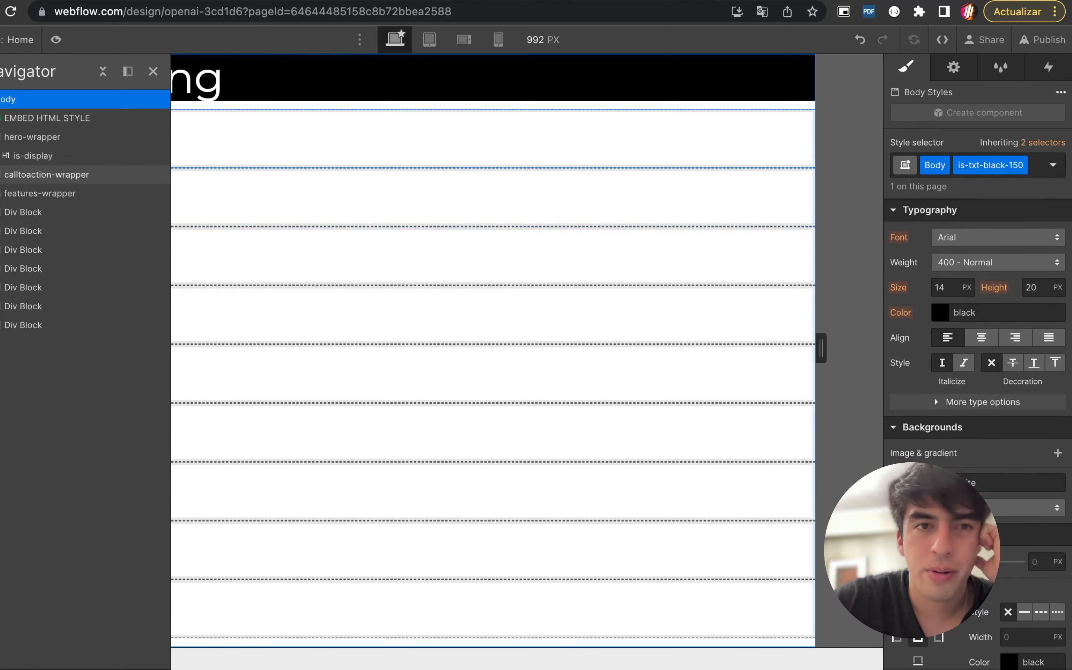
# Set the page body's background color to black
pyautogui.scroll(-3, 979, 399)
pyautogui.click(940, 391)
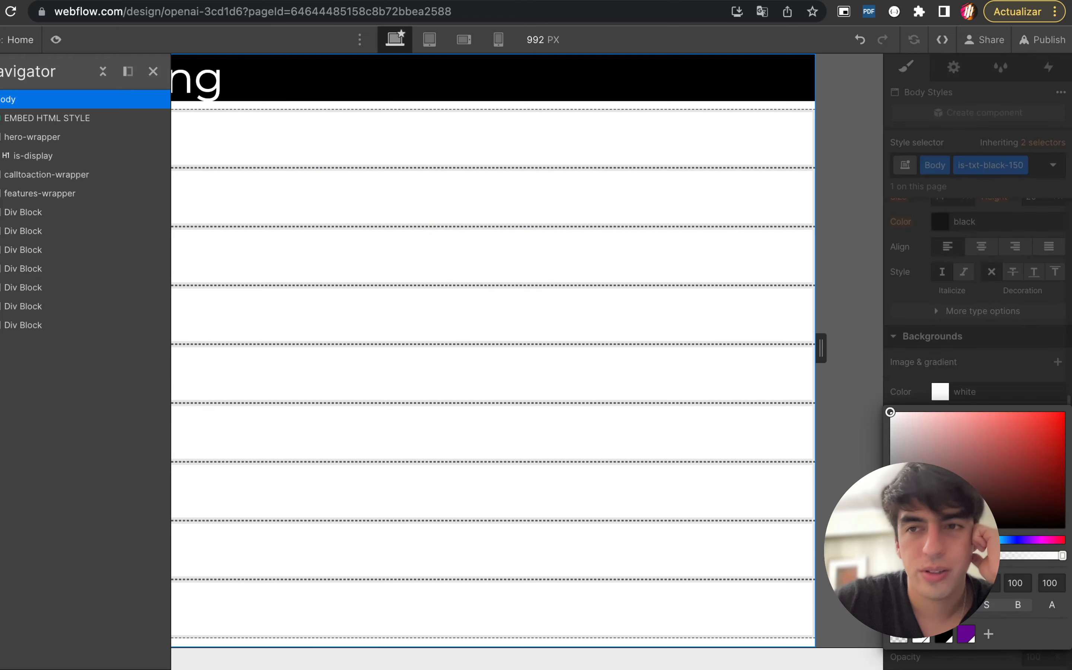
pyautogui.click(933, 477)
pyautogui.moveTo(933, 478); pyautogui.dragTo(933, 528)
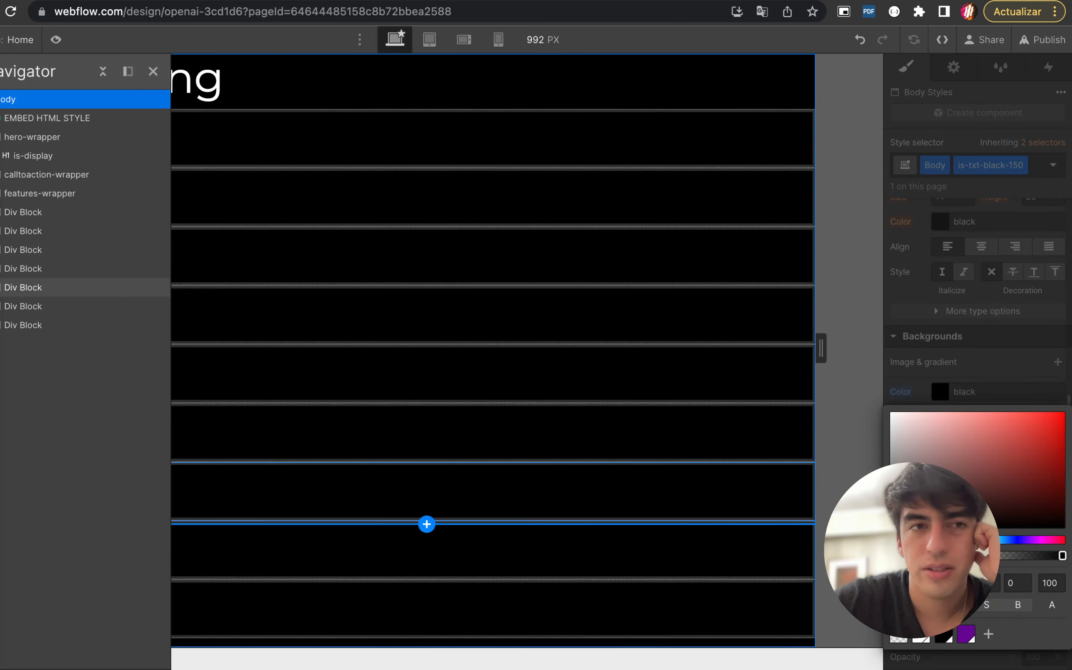
pyautogui.click(576, 330)
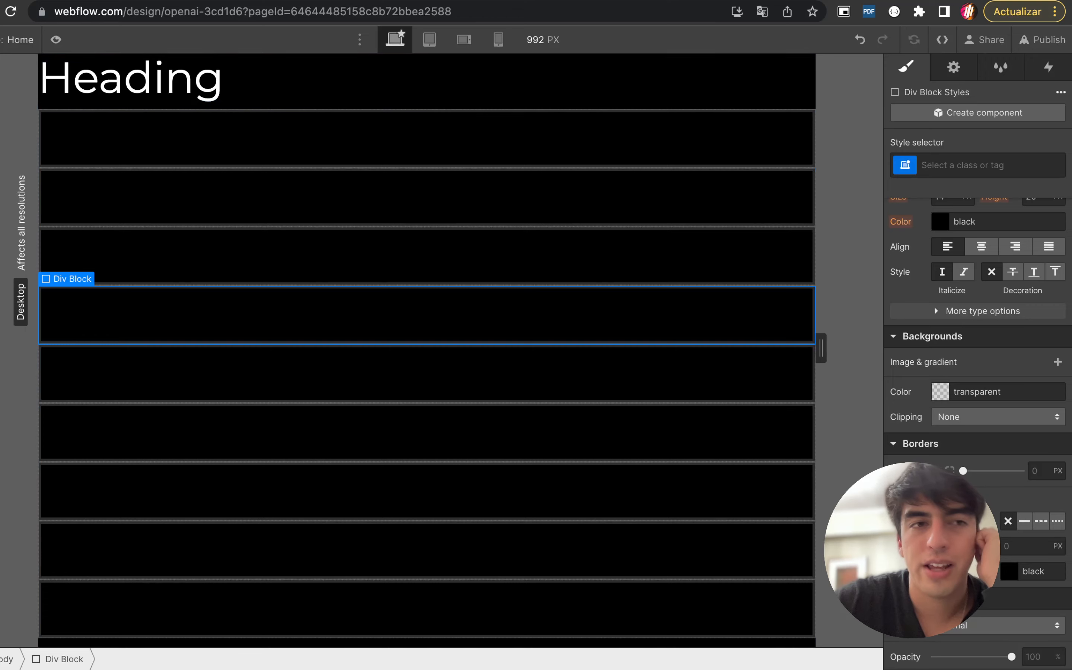
# Insert a div block inside hero-wrapper
pyautogui.press('z')
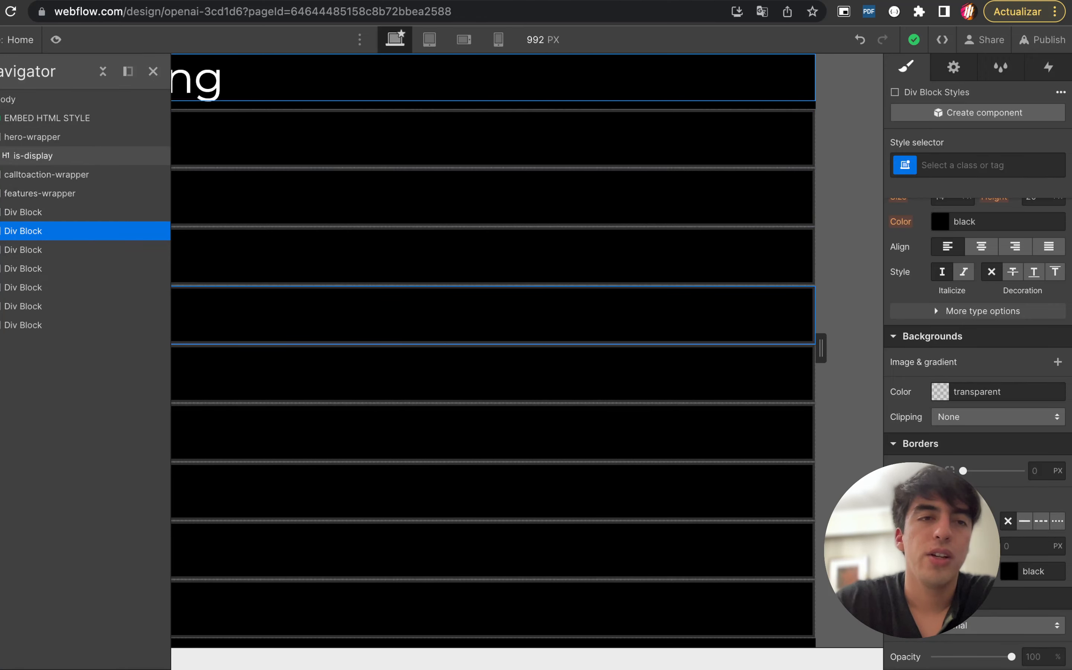
pyautogui.click(33, 155)
pyautogui.click(32, 137)
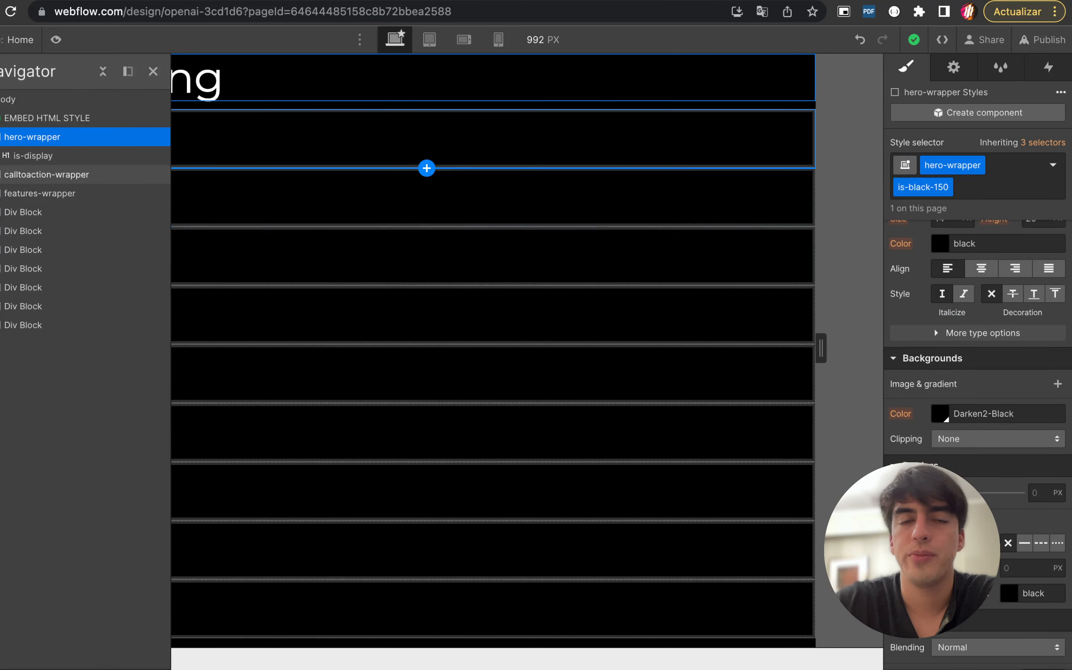
pyautogui.scroll(12, 1014, 294)
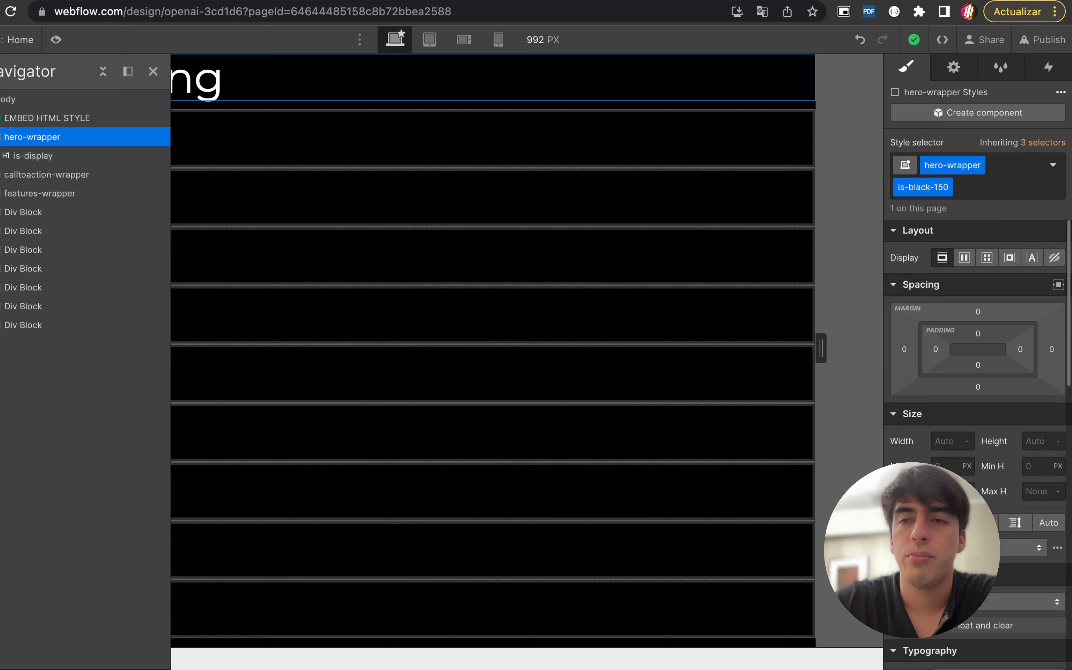
pyautogui.click(1003, 187)
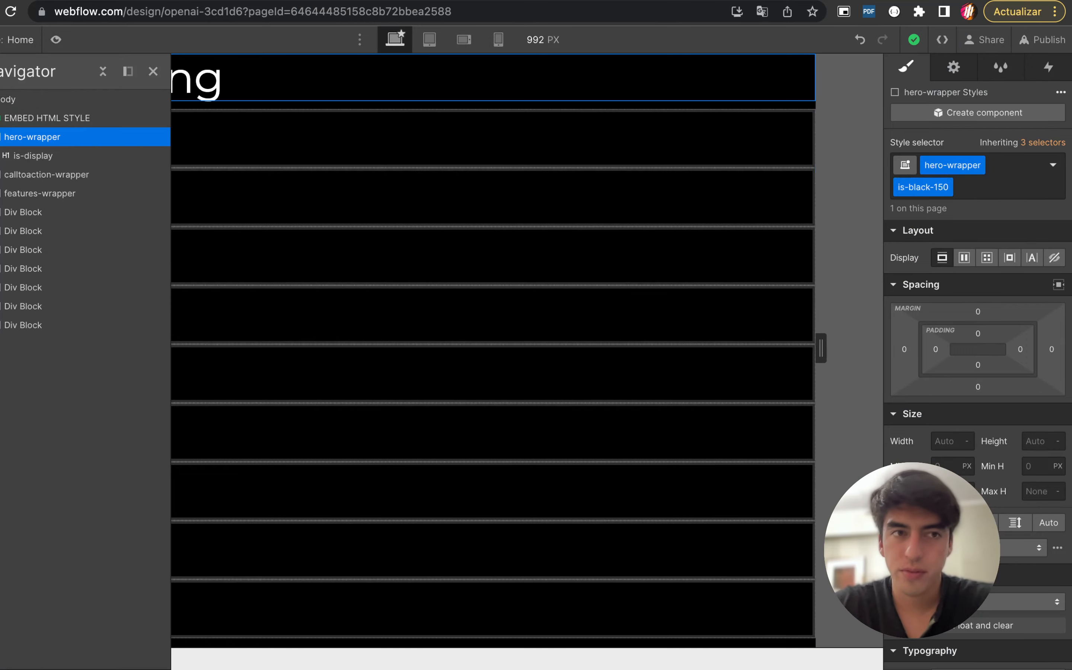
pyautogui.press('super+e')
pyautogui.write('cont')
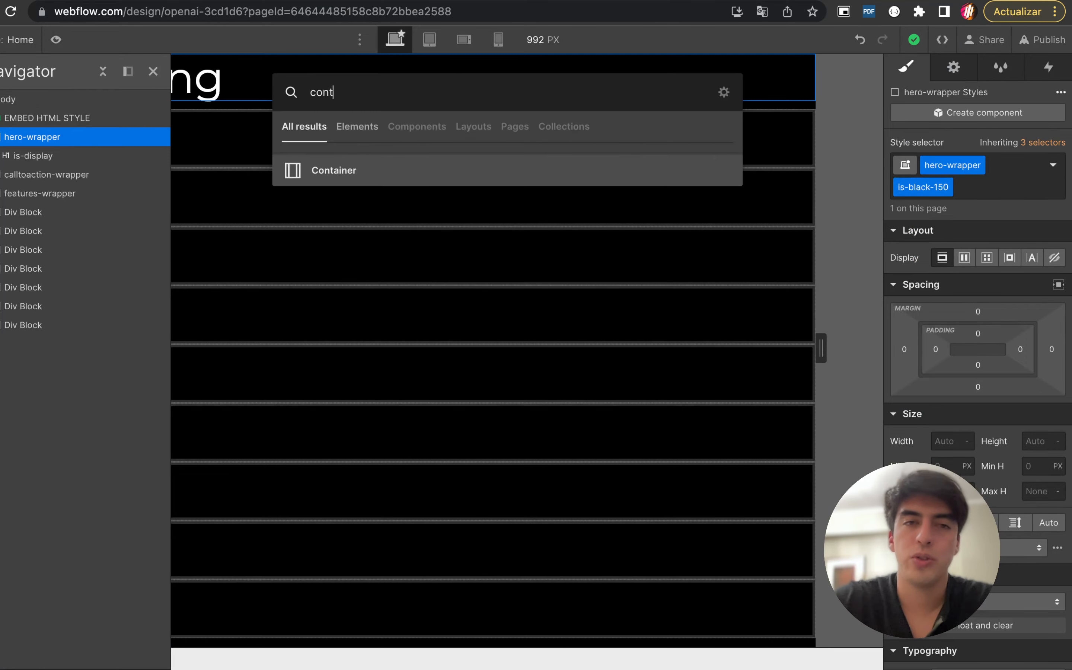
pyautogui.press('BackSpace')
pyautogui.press('BackSpace')
pyautogui.press('BackSpace')
pyautogui.press('BackSpace')
pyautogui.write('div')
pyautogui.press('Return')
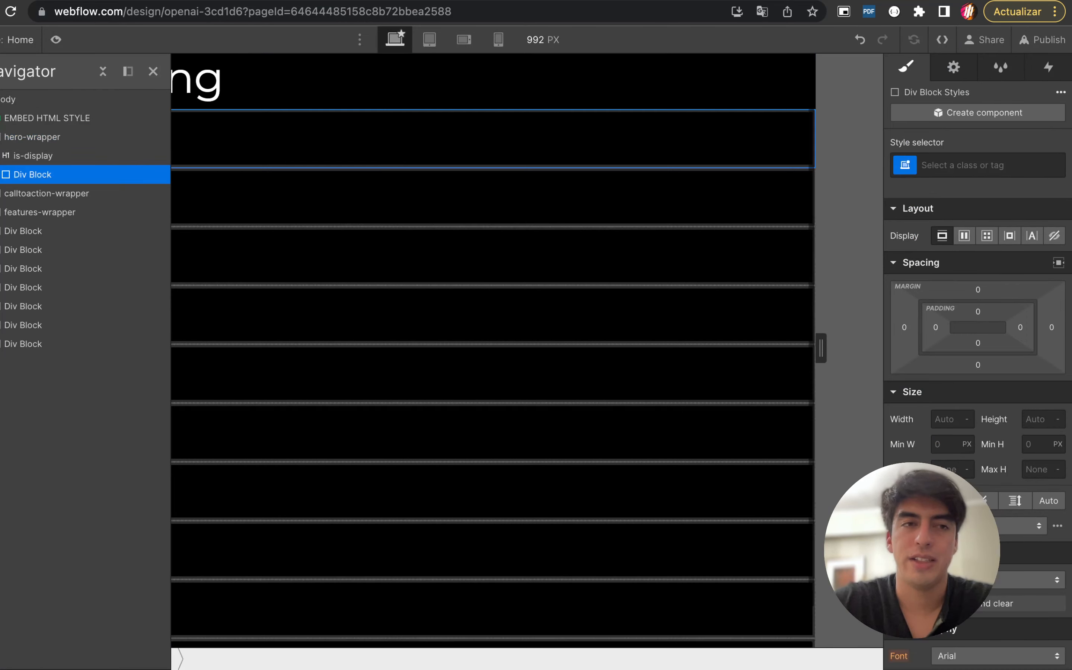
# Move the is-display heading below the new div block in hero-wrapper and assign that div the class bg-video
pyautogui.moveTo(33, 156); pyautogui.dragTo(33, 183)
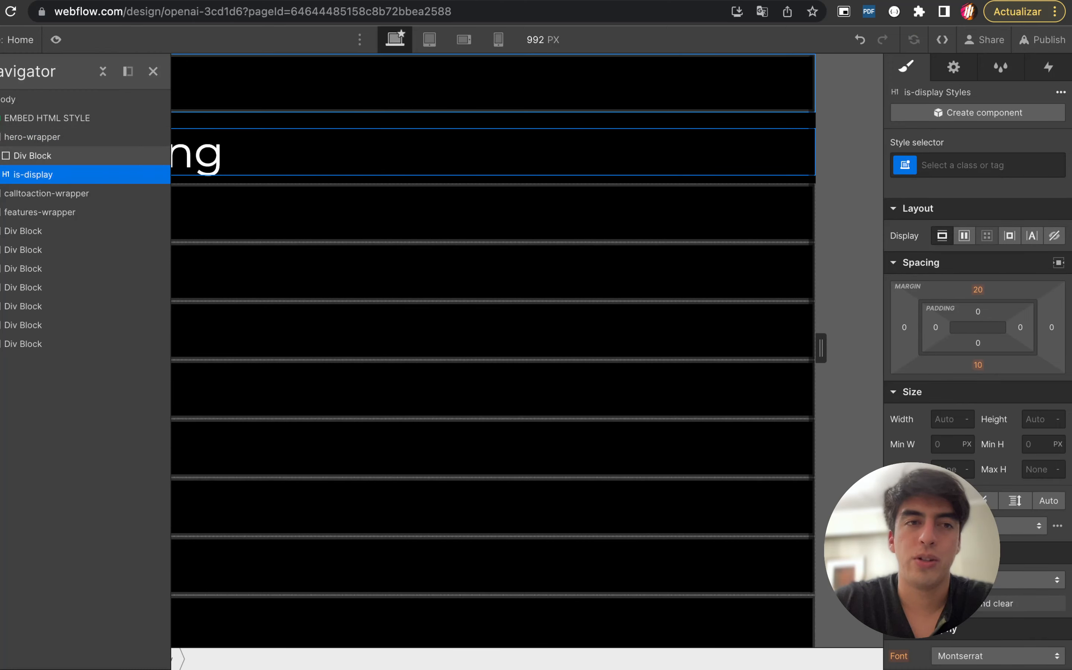
pyautogui.click(32, 156)
pyautogui.press('super+Return')
pyautogui.write('bg-video')
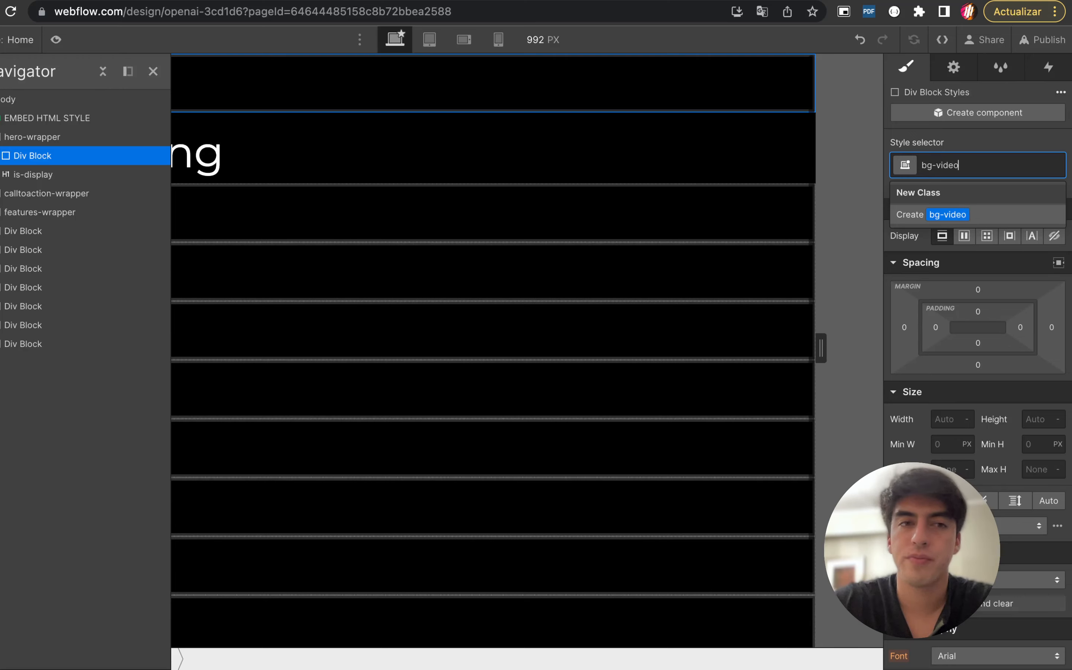
pyautogui.press('Return')
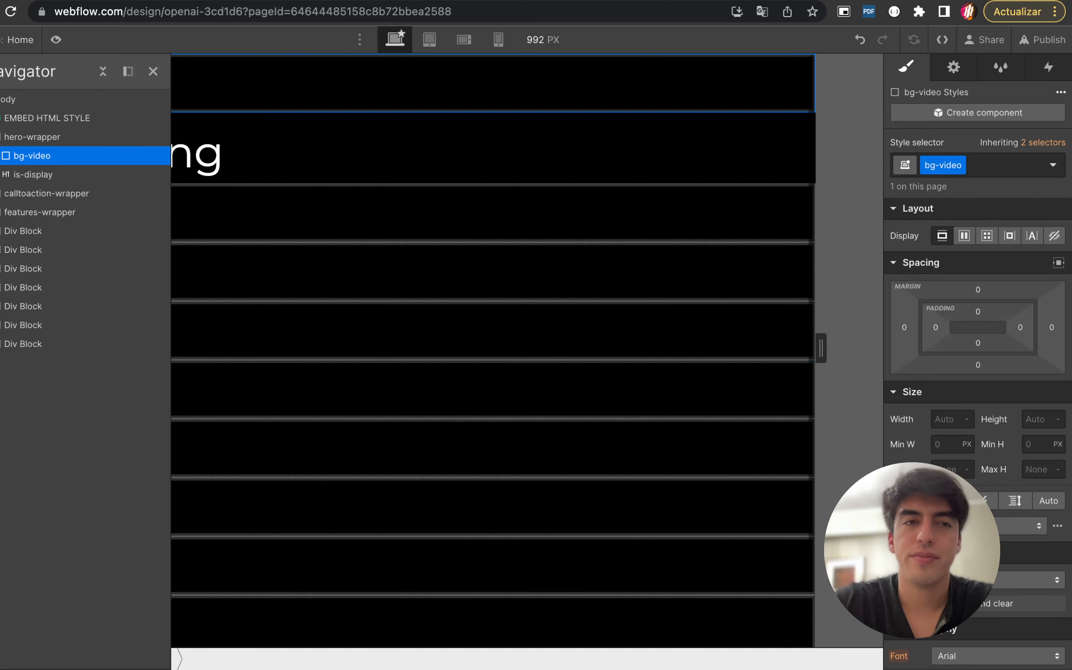
# Insert a Background Video element inside the bg-video div
pyautogui.press('super+e')
pyautogui.write('i')
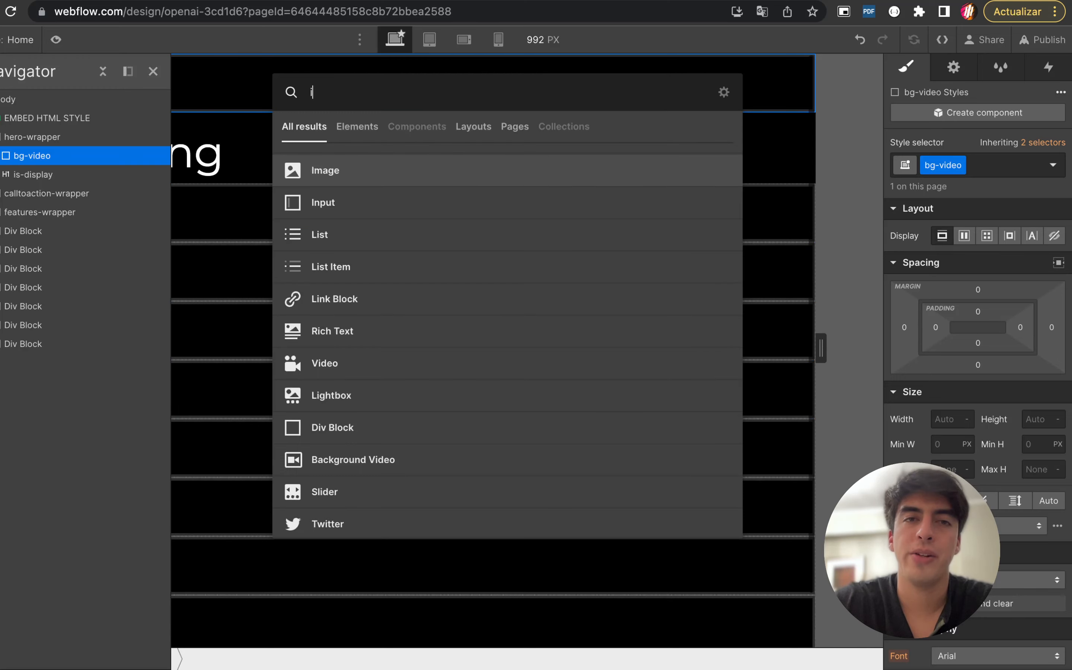
pyautogui.press('BackSpace')
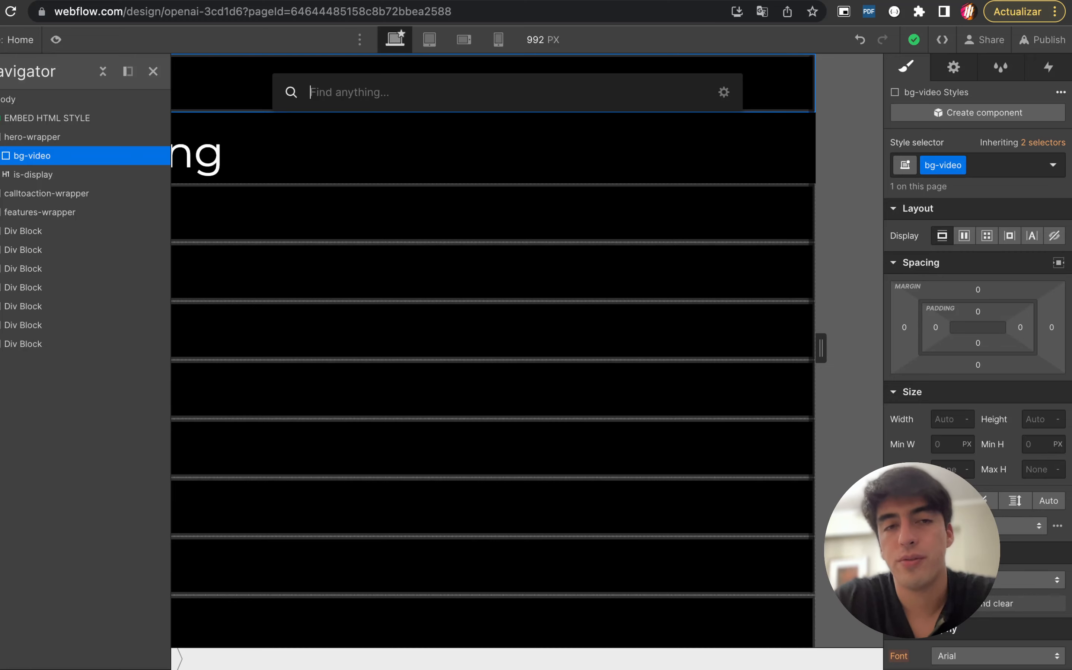
pyautogui.write('vide')
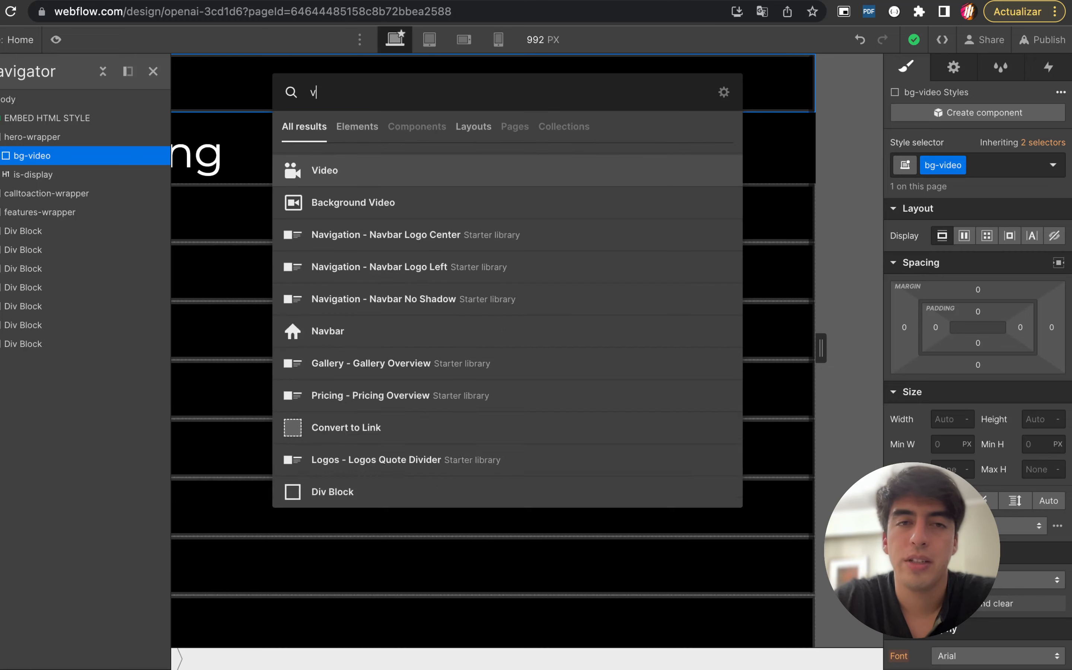
pyautogui.press('Down')
pyautogui.press('Down')
pyautogui.press('Up')
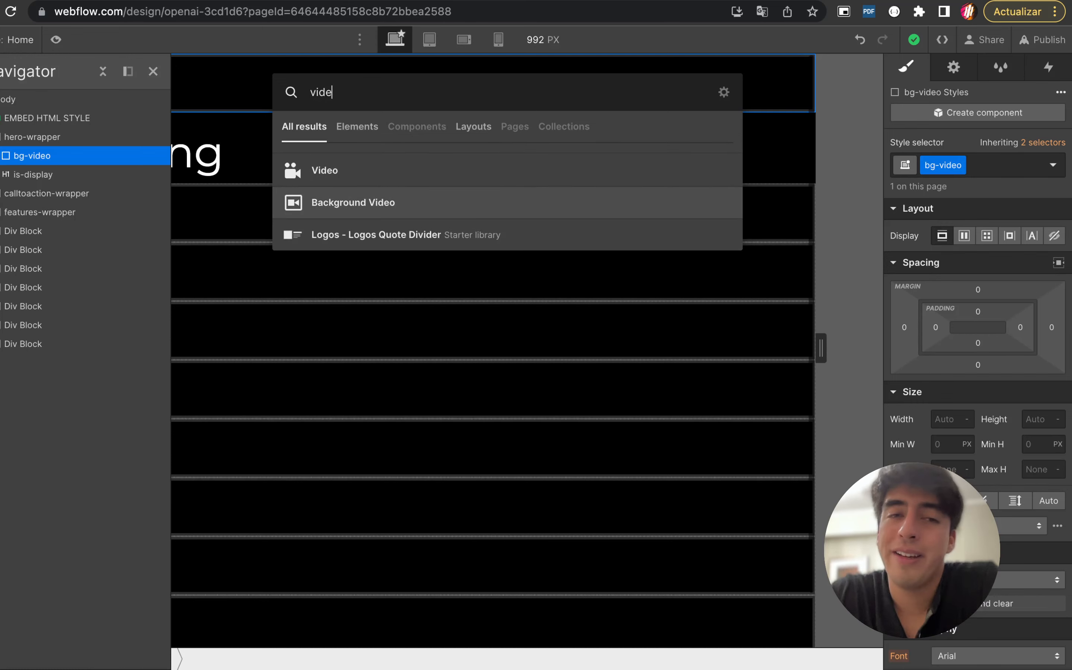
pyautogui.press('Up')
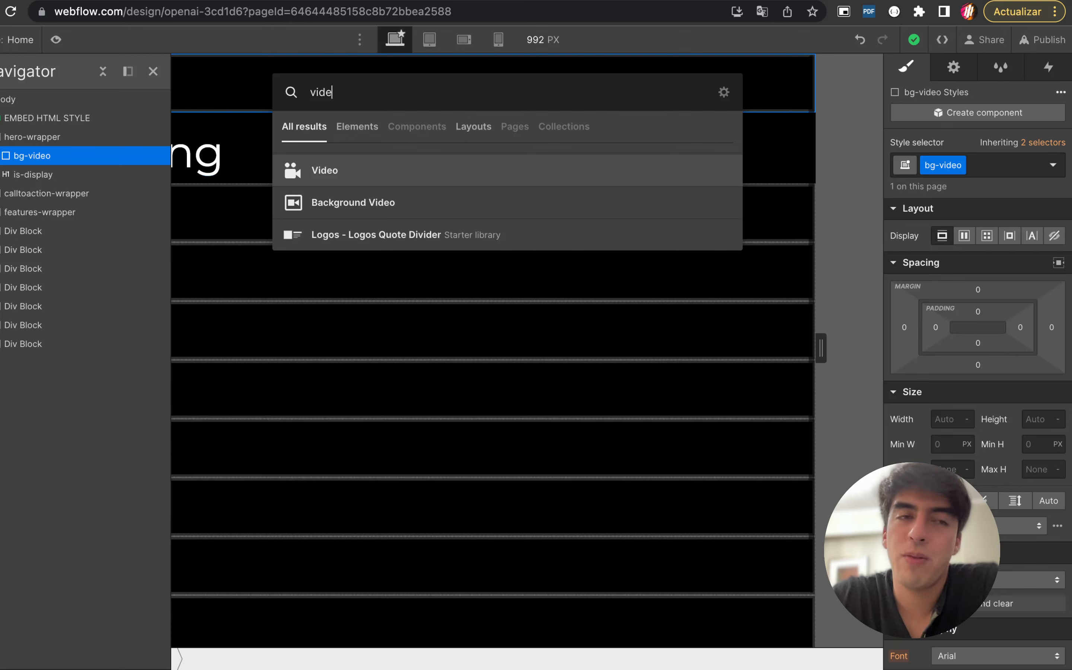
pyautogui.press('Down')
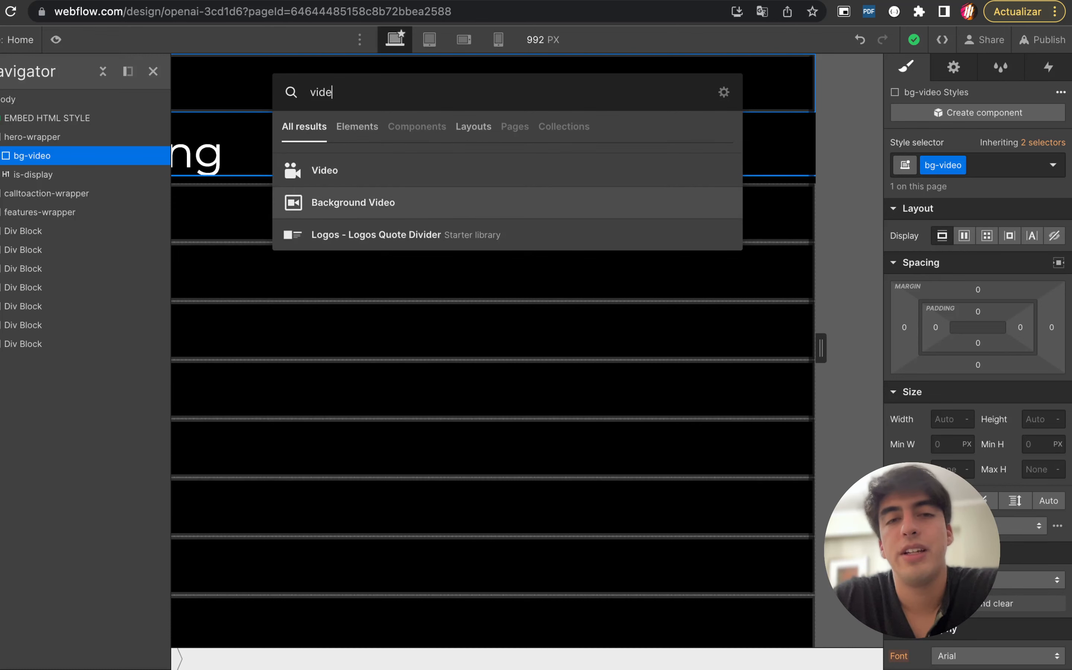
pyautogui.press('Up')
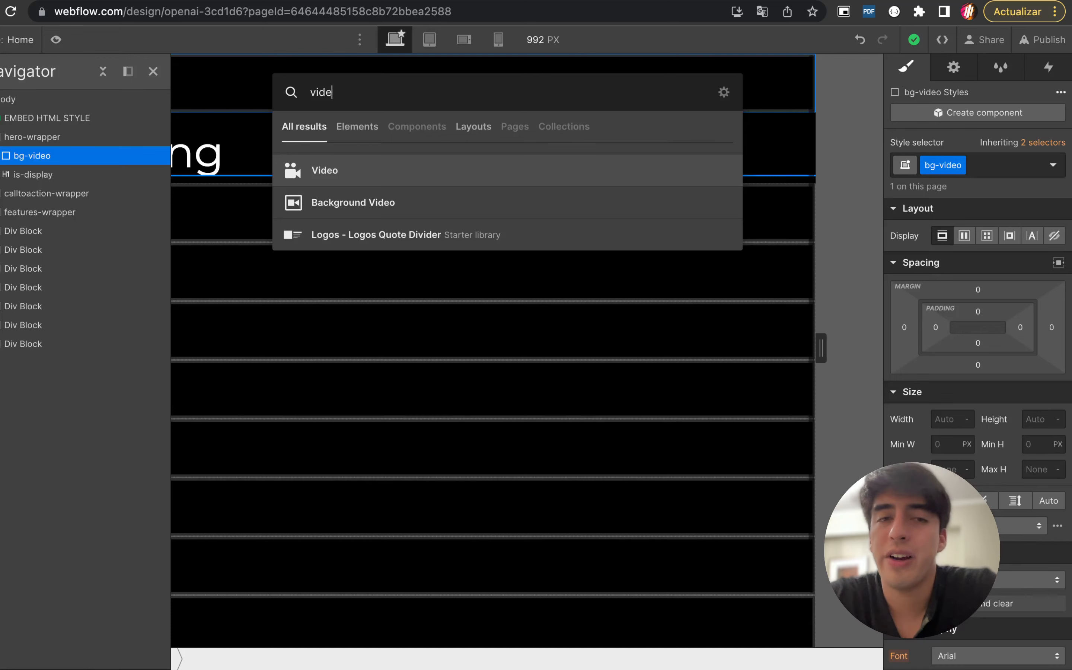
pyautogui.press('Down')
pyautogui.press('Up')
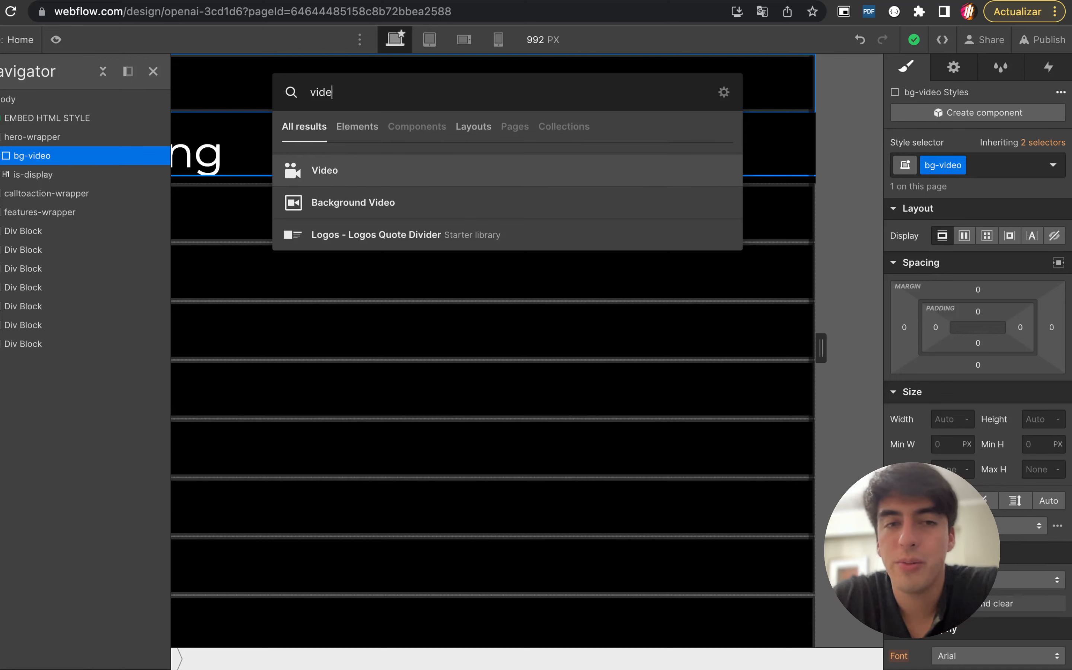
pyautogui.press('Down')
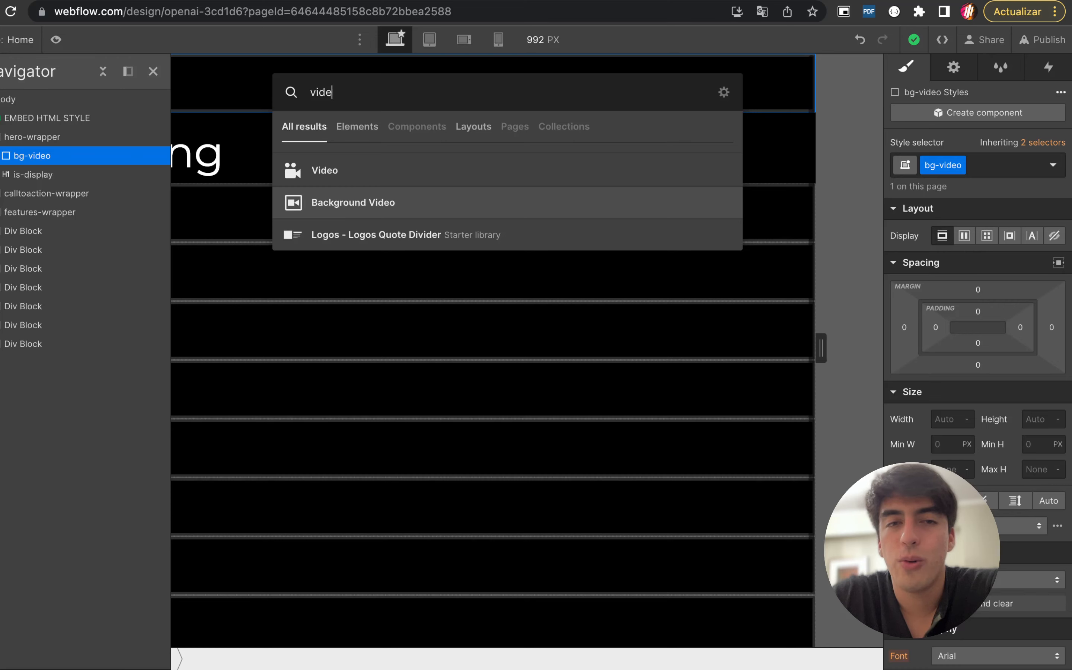
pyautogui.press('Return')
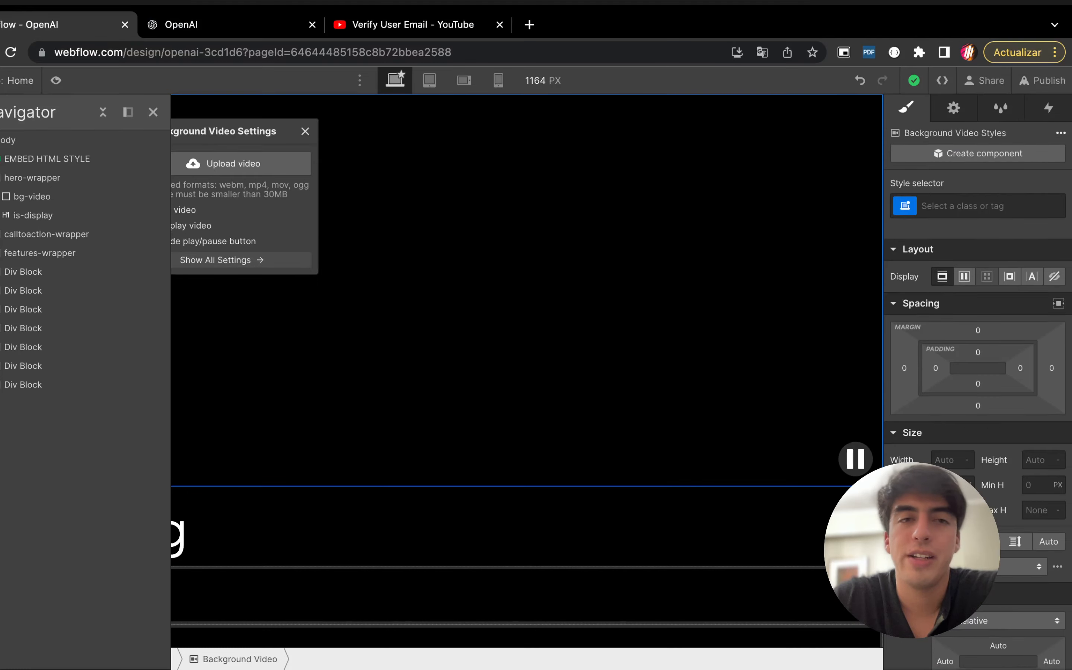
# Switch to the openai.com browser tab and copy the hero video's MP4 source URL from its inspected video element
pyautogui.click(232, 24)
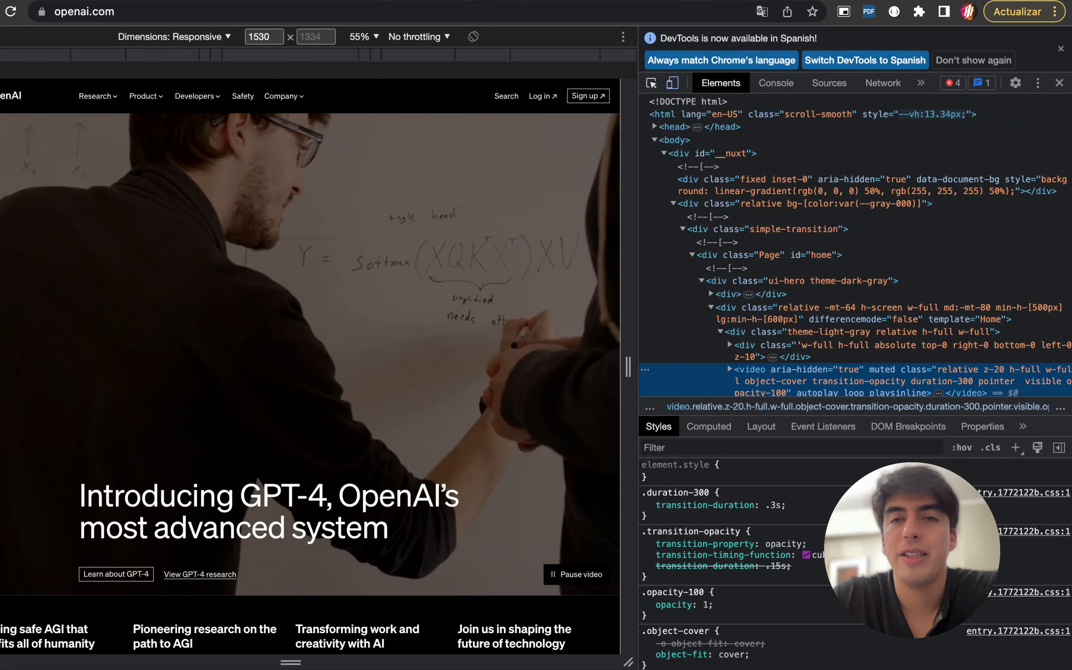
pyautogui.scroll(-1, 727, 339)
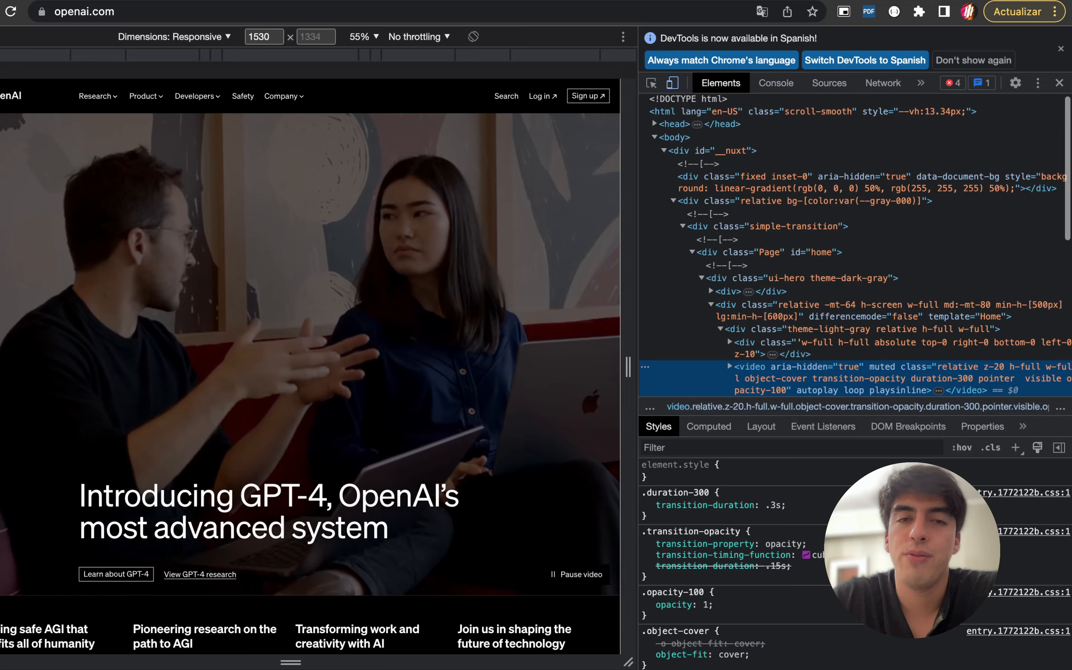
pyautogui.scroll(-4, 780, 248)
pyautogui.click(730, 182)
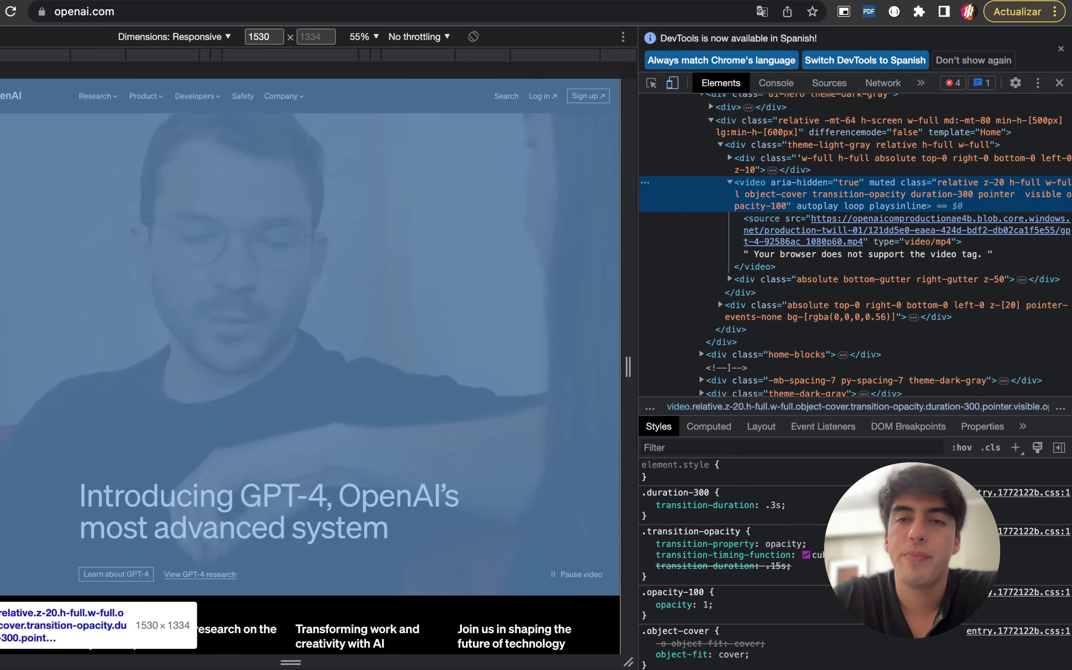
pyautogui.click(780, 230)
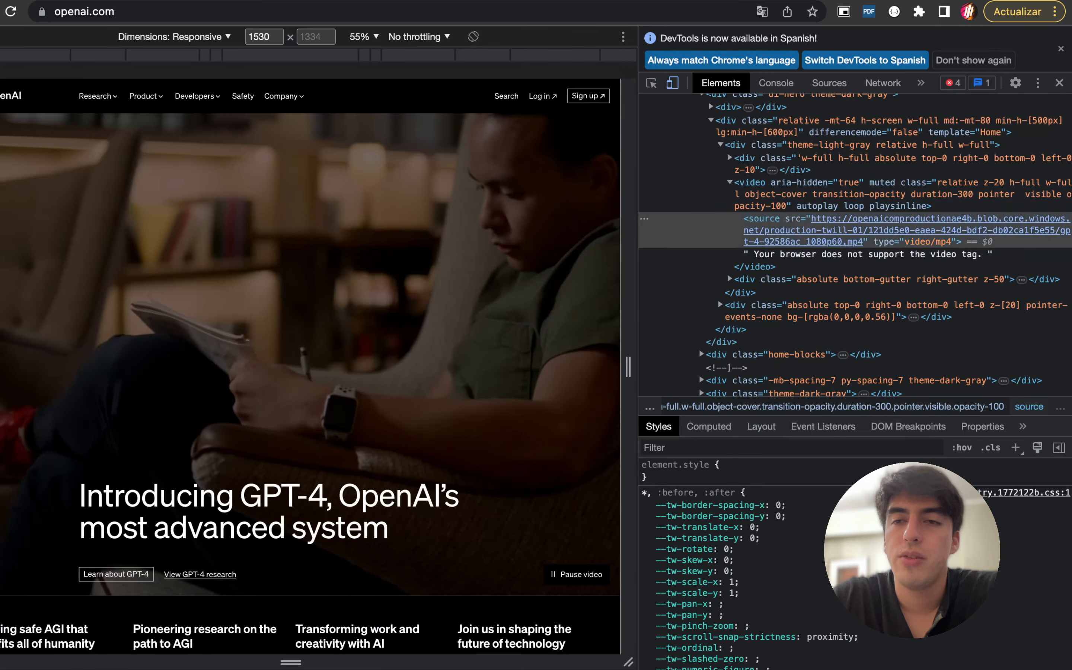
# Open the copied gpt-4-92586ac_1080p60.mp4 URL in a new browser tab and download the video
pyautogui.press('super+t')
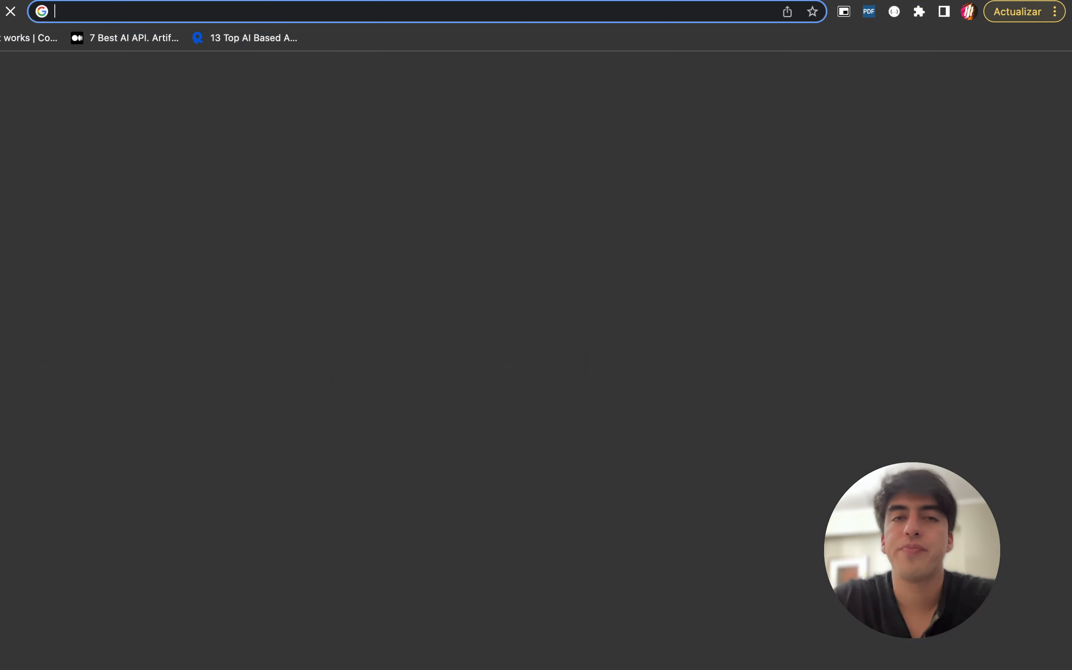
pyautogui.write('https://openaicomproductionae4b.blob.core.windows.net/production-twill-01/121dd5e0-eaea-424d-bdf2-db02ca1f5e55/gpt-4-92586ac_1080p60.mp4')
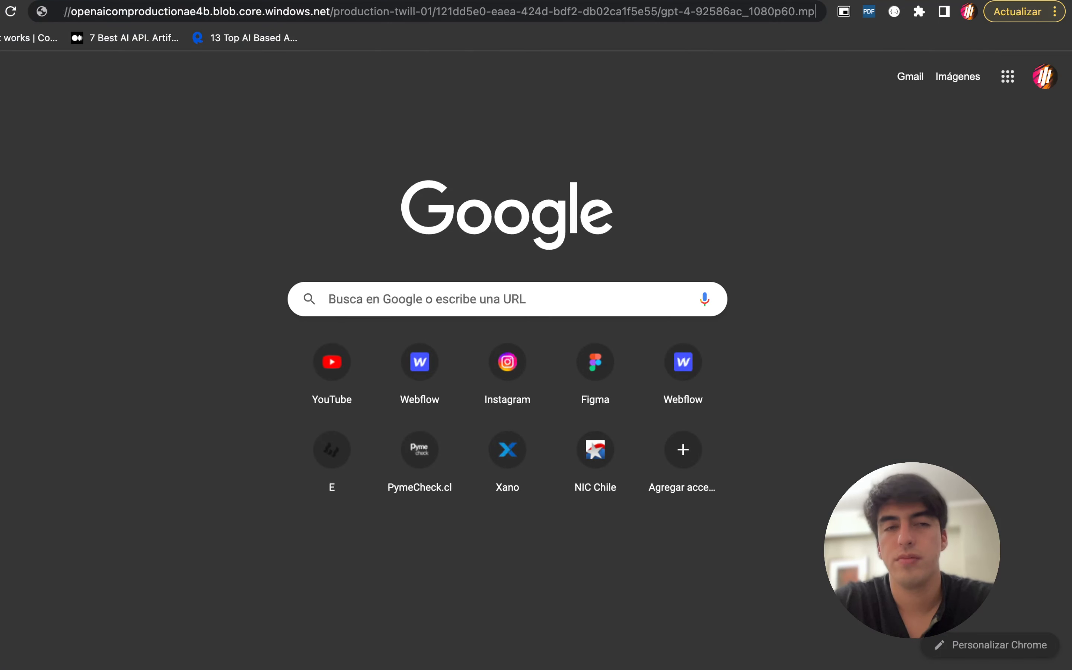
pyautogui.press('Return')
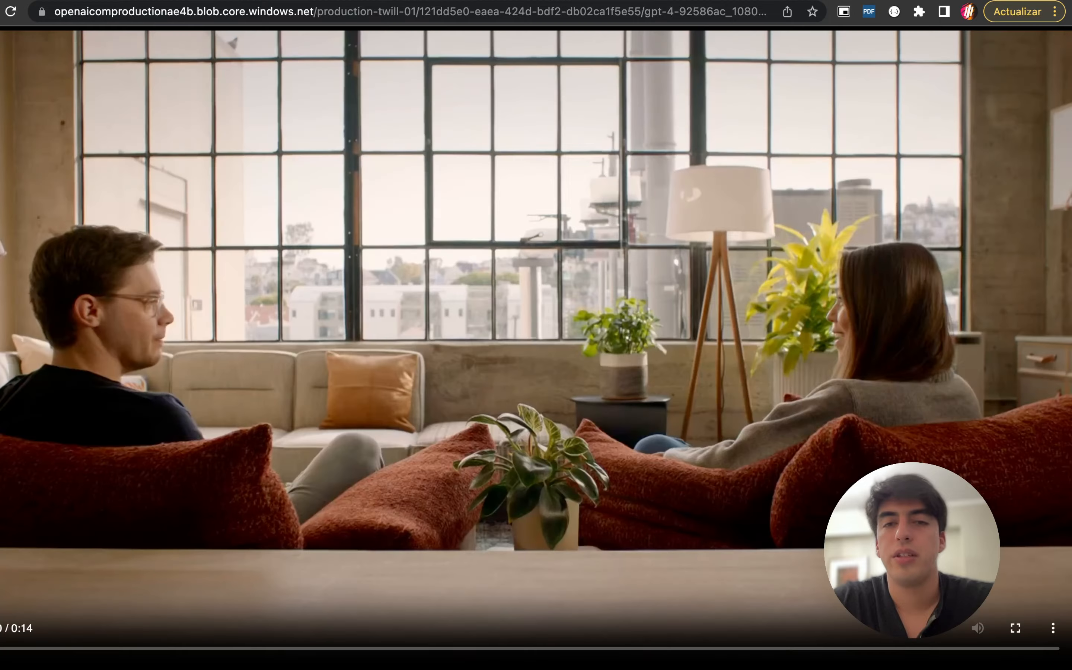
pyautogui.click(1054, 628)
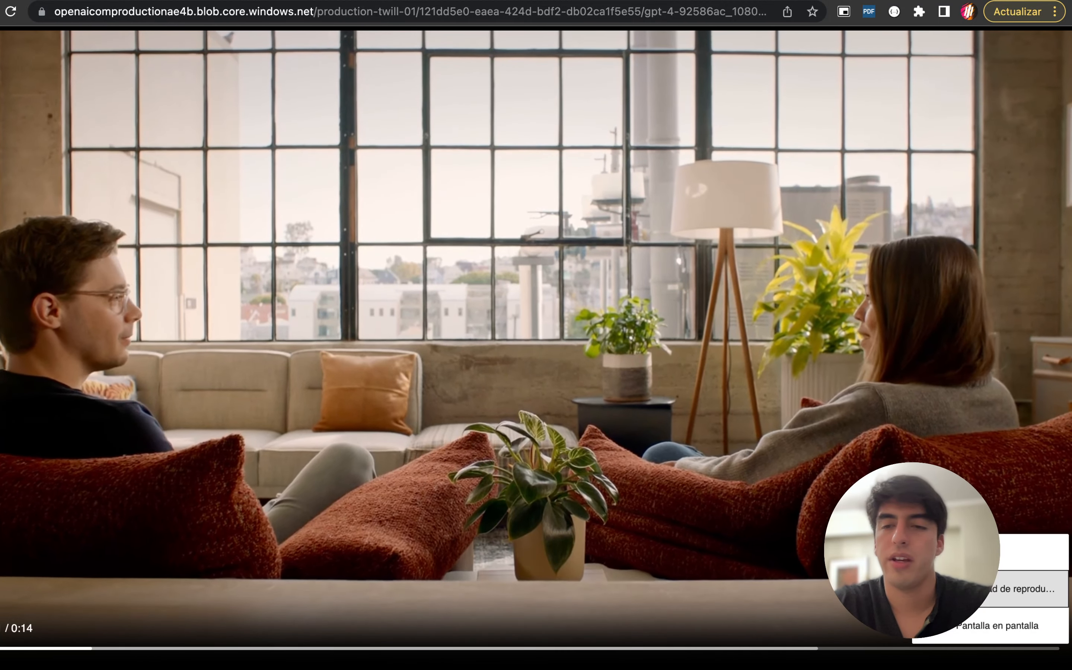
pyautogui.click(1032, 551)
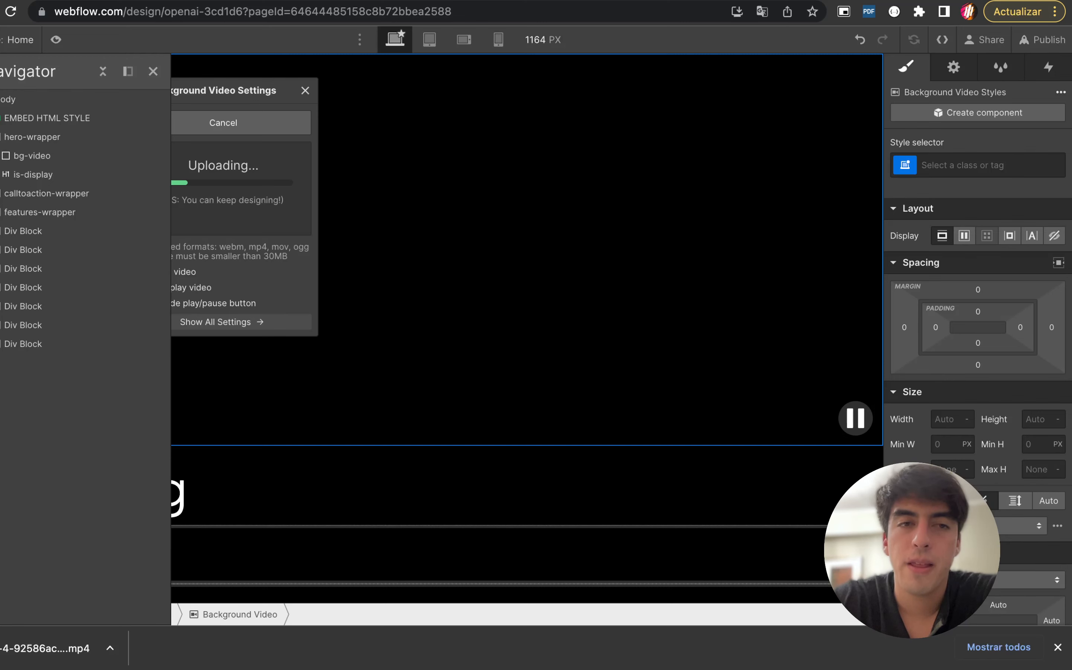
pyautogui.press('1')
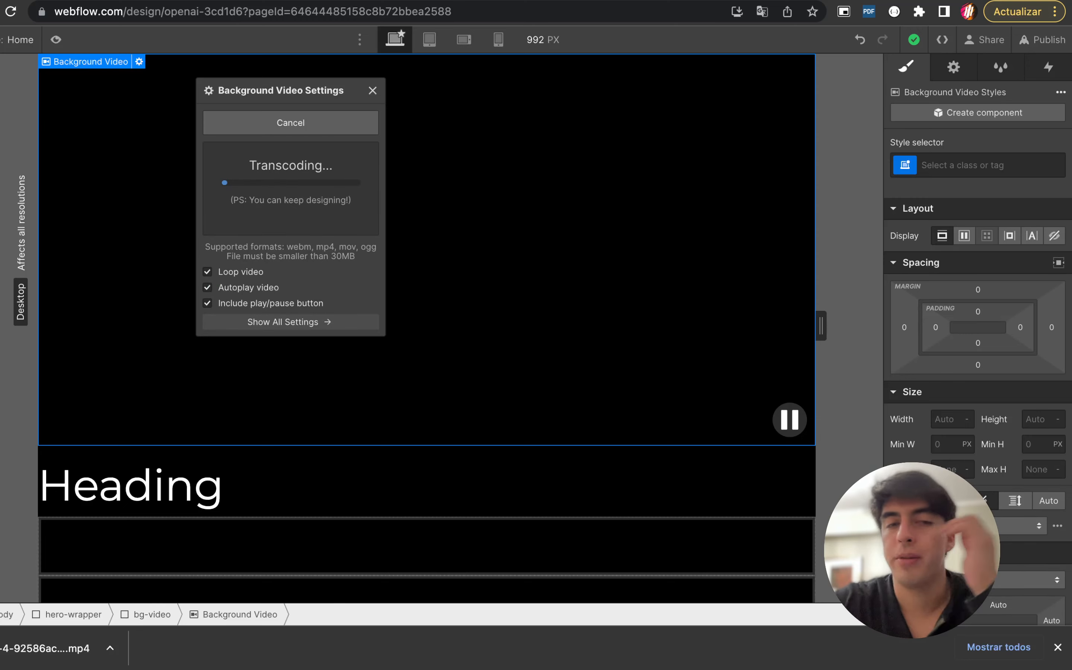
pyautogui.scroll(-8, 942, 345)
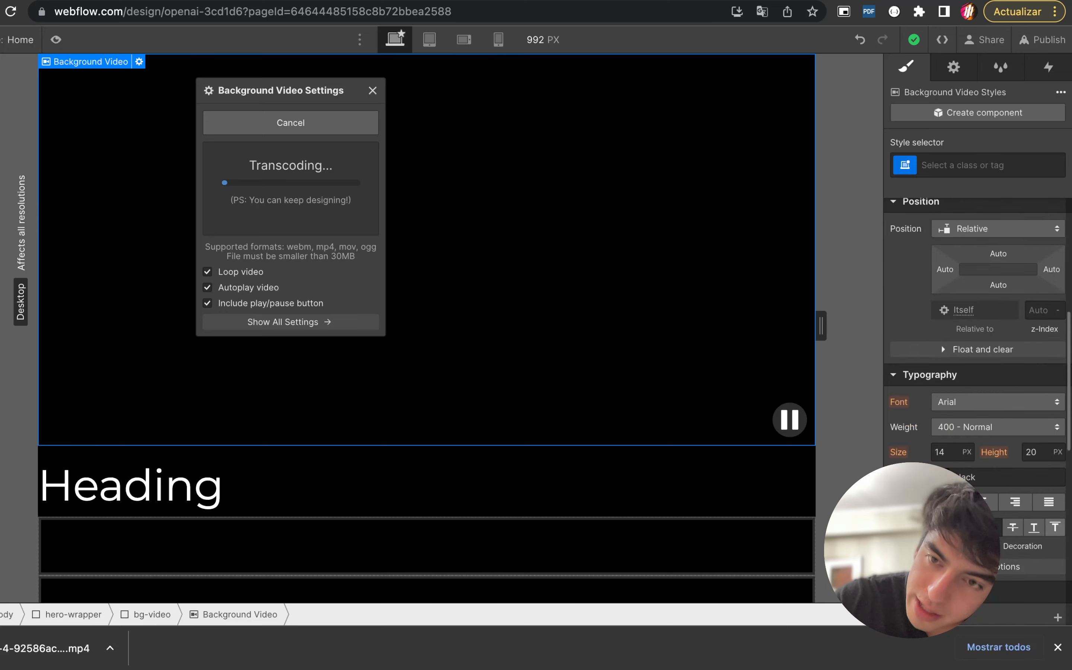
pyautogui.click(1039, 311)
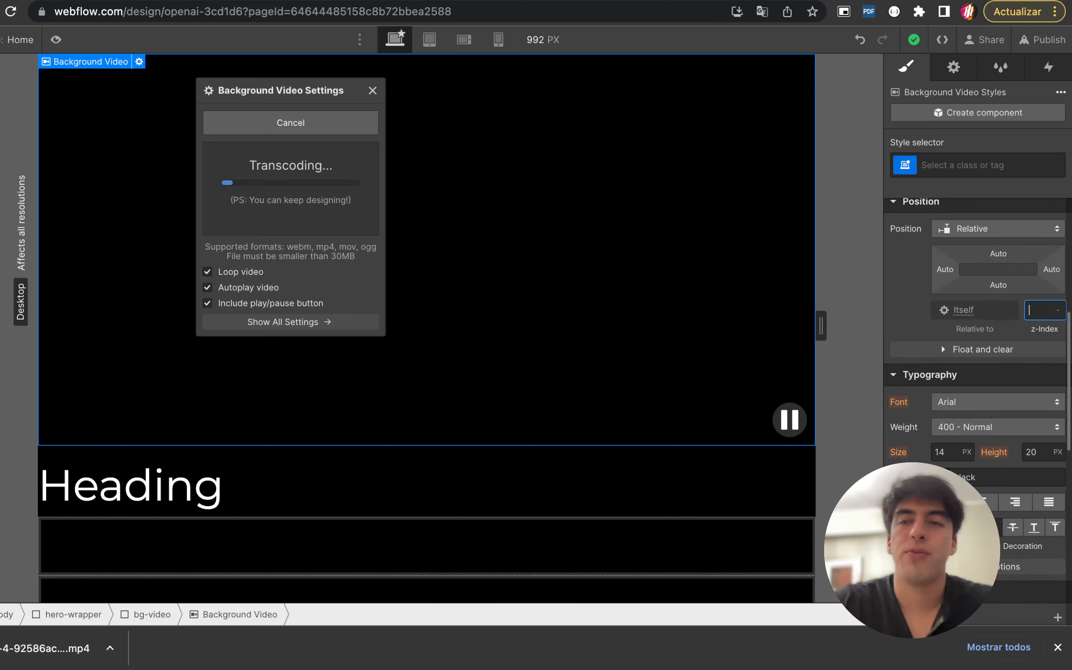
pyautogui.write('-1')
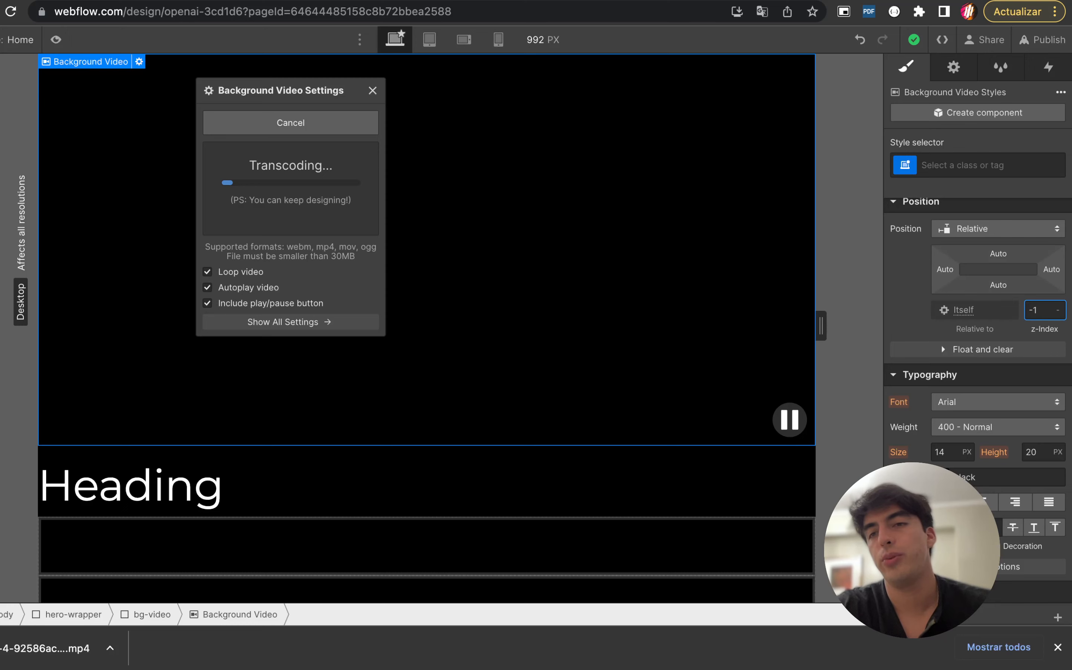
pyautogui.press('BackSpace')
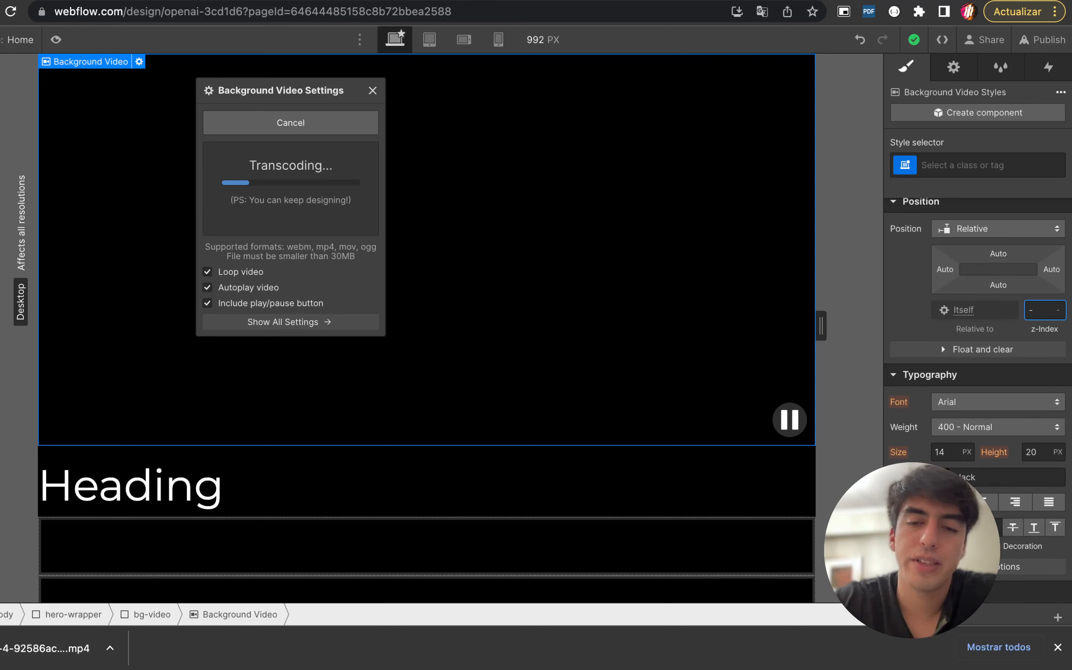
pyautogui.write('1')
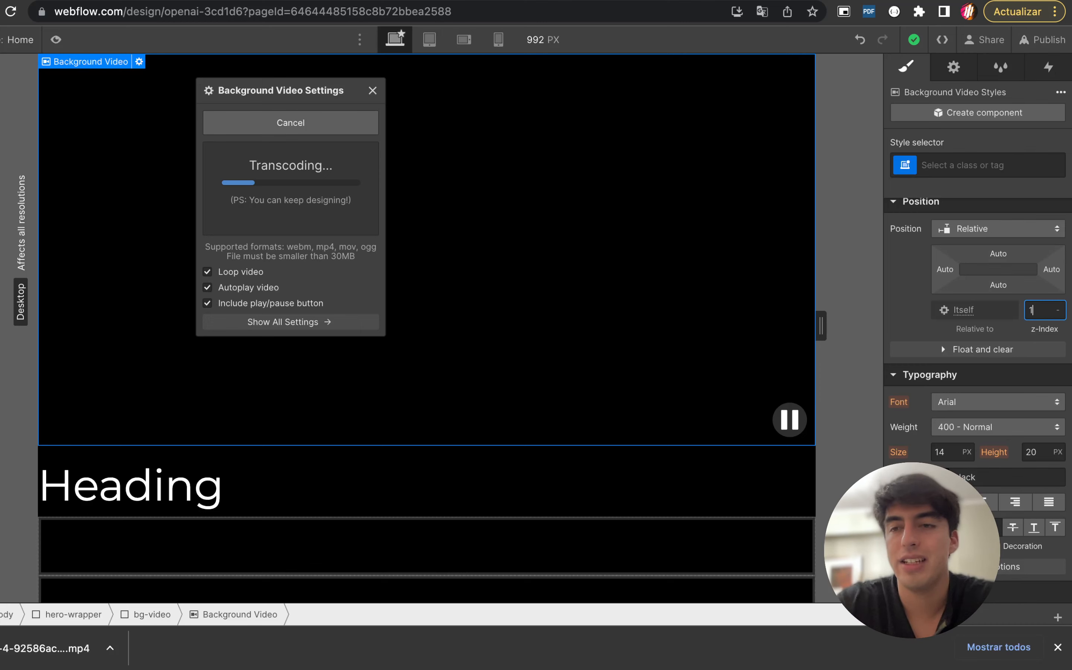
pyautogui.press('BackSpace')
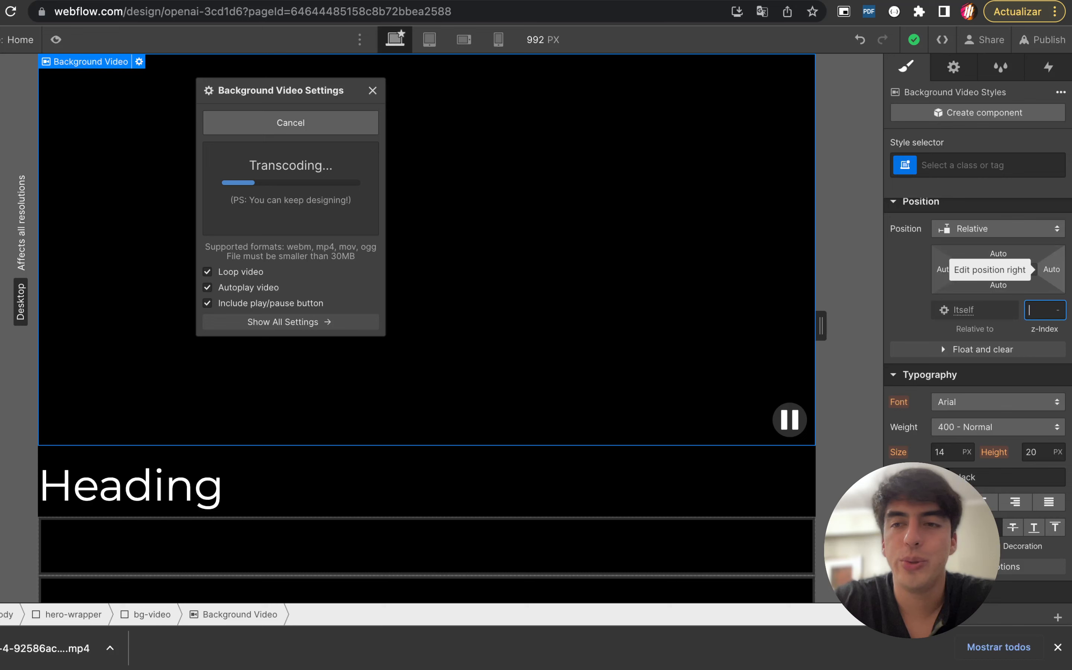
# Set the position of the hero-wrapper section to Relative
pyautogui.click(1, 155)
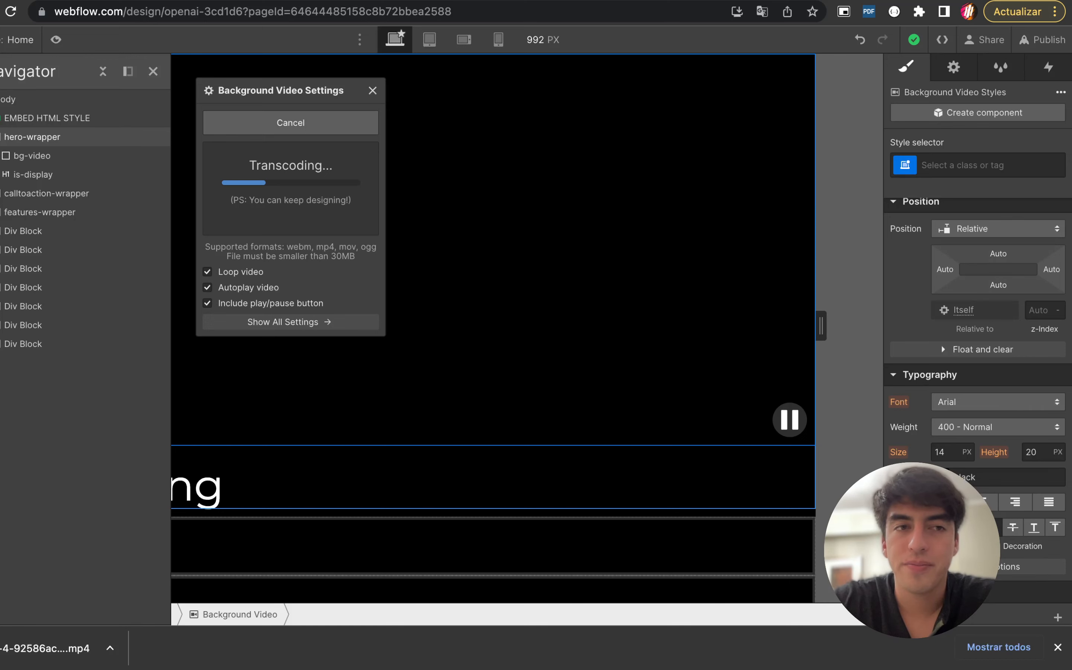
pyautogui.click(0, 137)
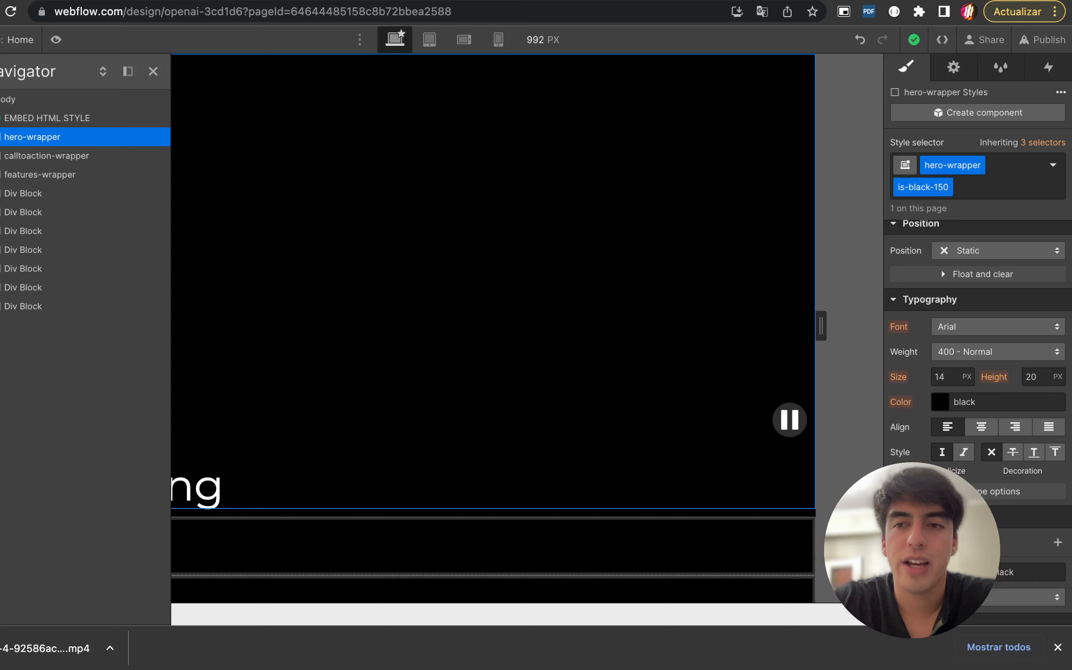
pyautogui.scroll(4, 942, 269)
pyautogui.scroll(3, 942, 269)
pyautogui.scroll(-3, 942, 310)
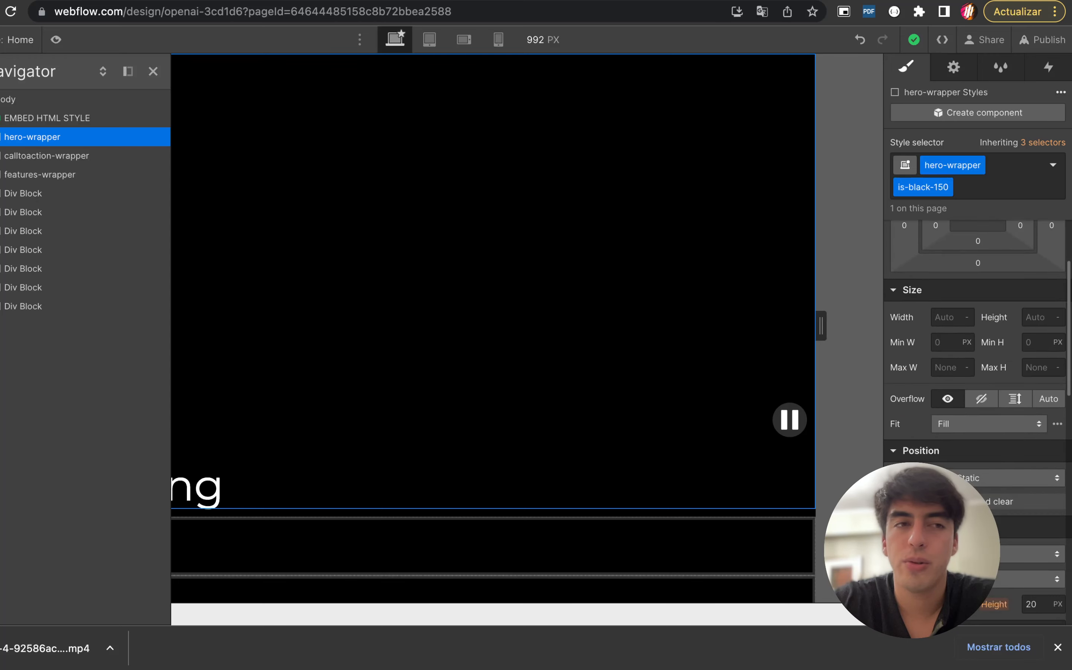
pyautogui.click(0, 137)
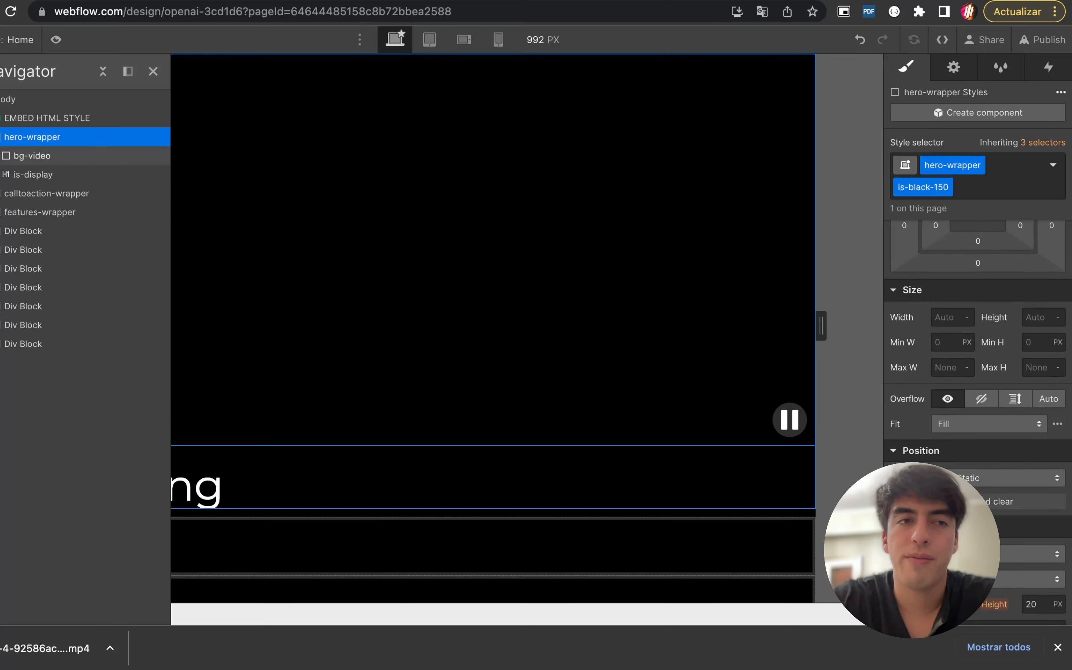
pyautogui.scroll(-1, 979, 355)
pyautogui.scroll(3, 941, 251)
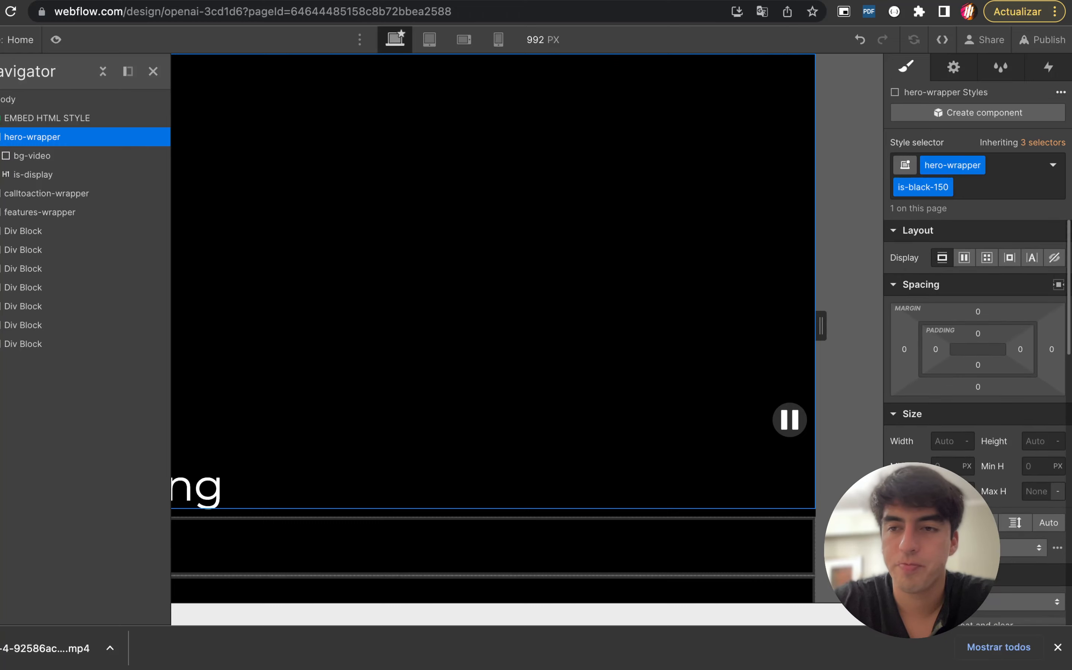
pyautogui.scroll(-6, 942, 251)
pyautogui.scroll(4, 942, 252)
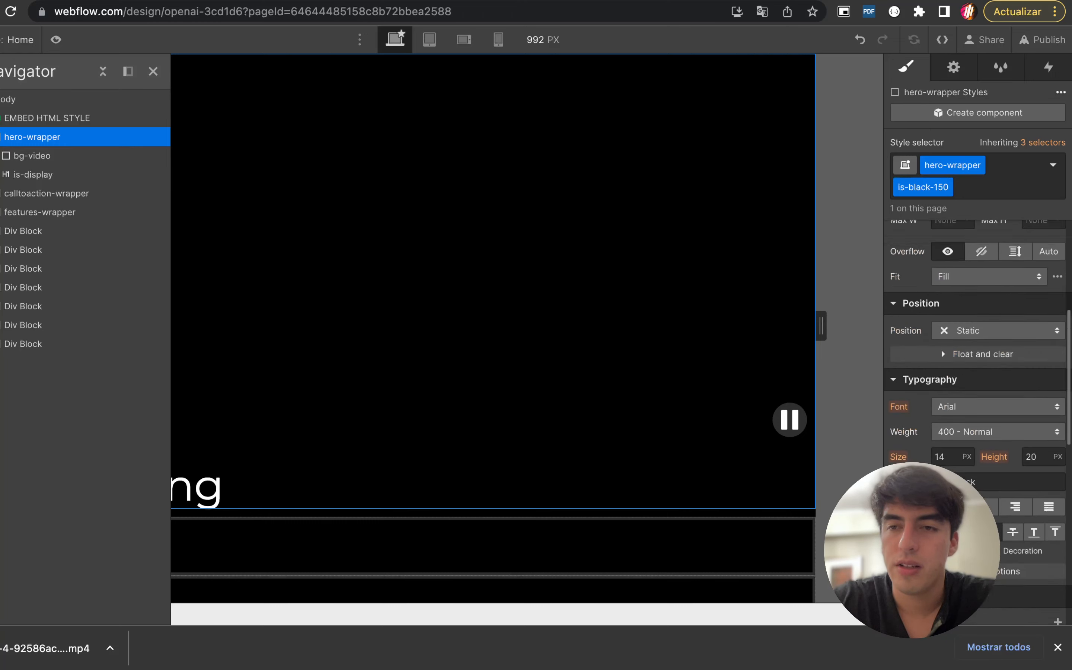
pyautogui.scroll(-3, 942, 451)
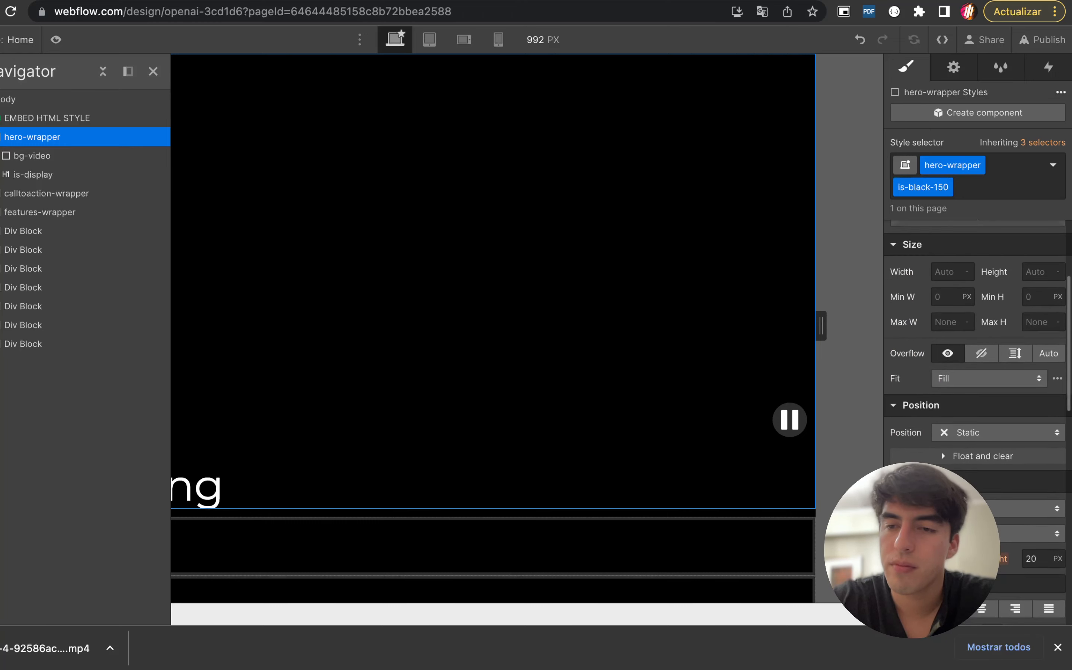
pyautogui.click(943, 417)
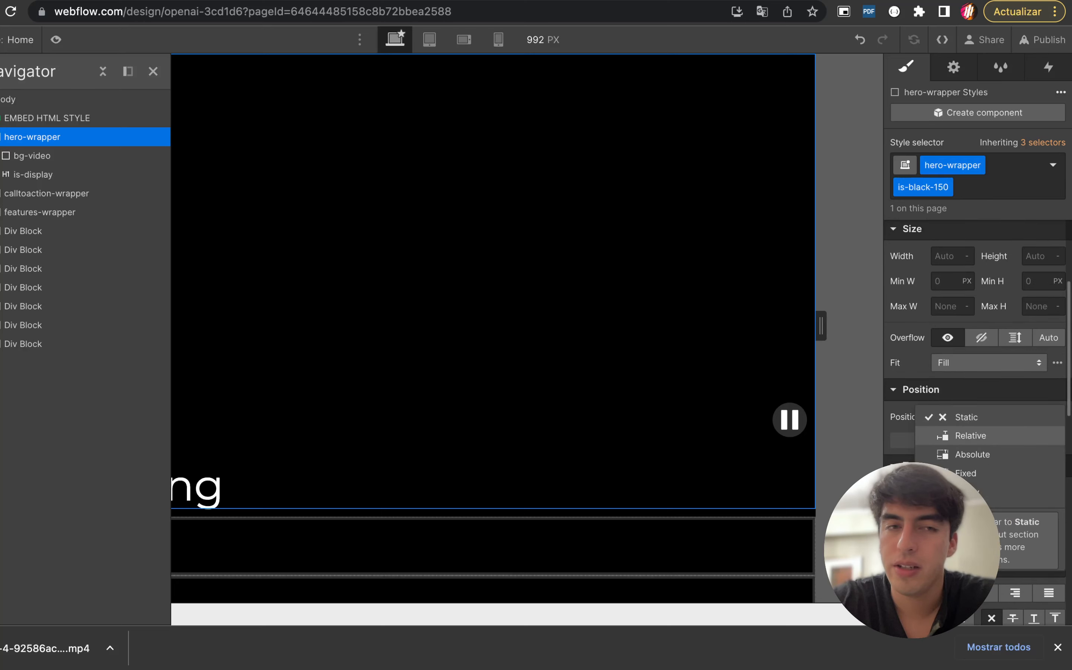
pyautogui.click(942, 435)
# Give the hero-wrapper section a z-index of -1
pyautogui.scroll(-2, 942, 436)
pyautogui.click(1039, 436)
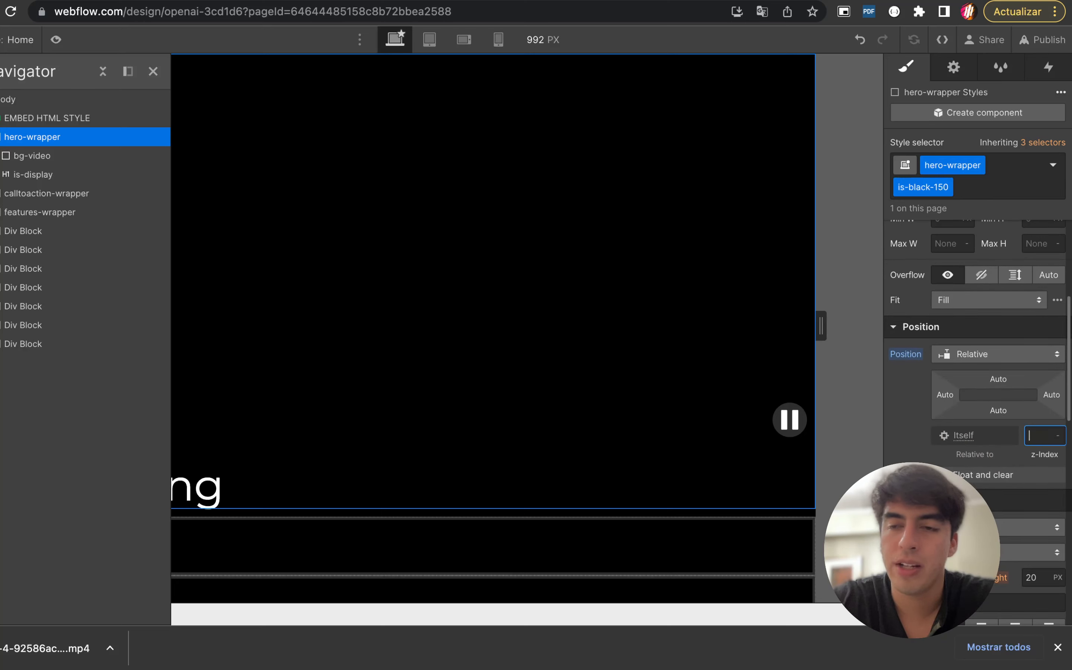
pyautogui.write('-1')
pyautogui.press('Return')
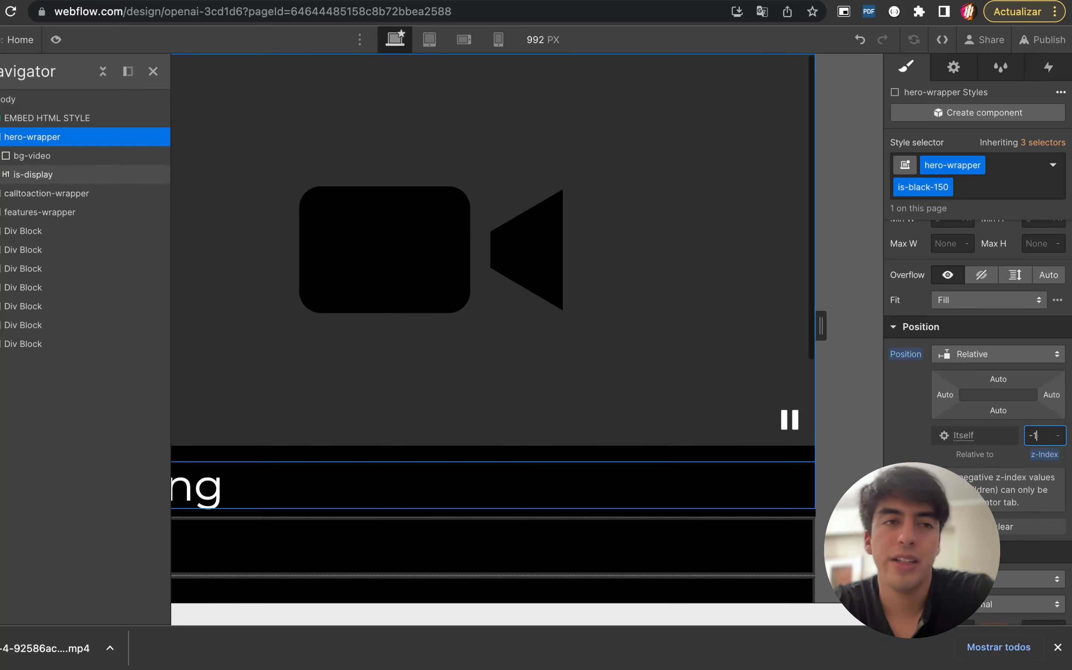
# Insert a Div Block inside bg-video, above the Background Video element
pyautogui.click(31, 156)
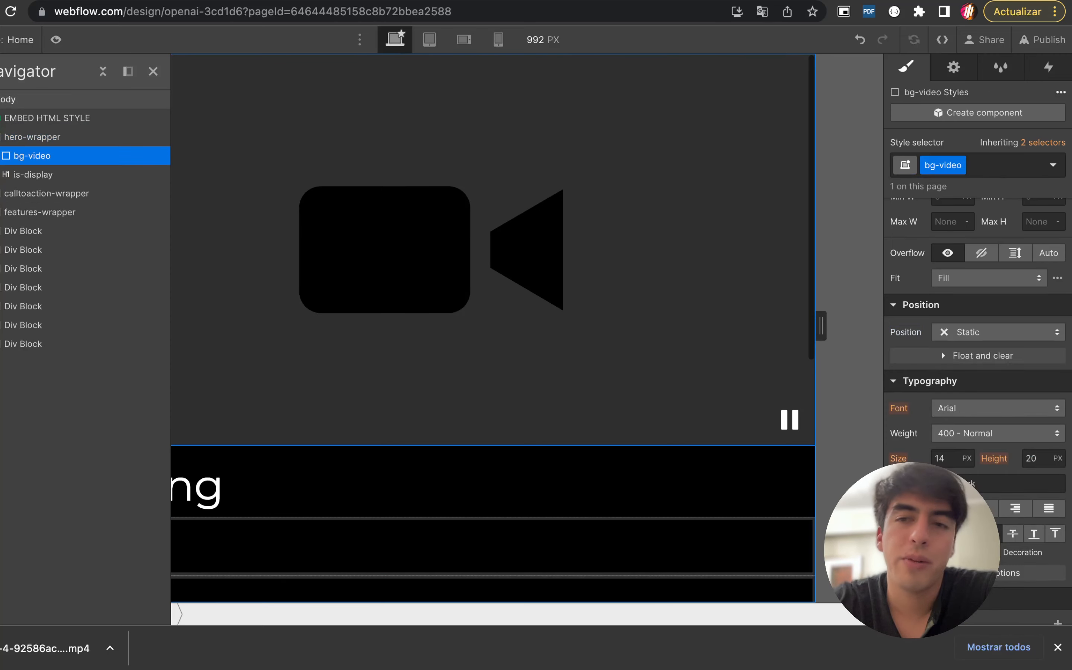
pyautogui.scroll(5, 941, 350)
pyautogui.scroll(-10, 942, 398)
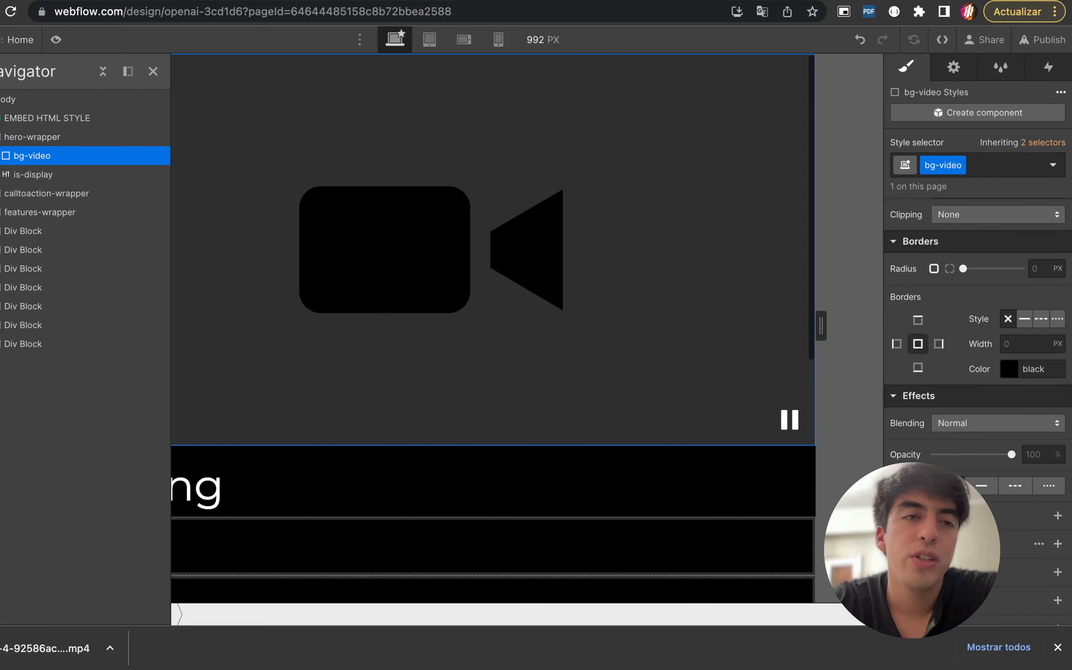
pyautogui.click(1, 156)
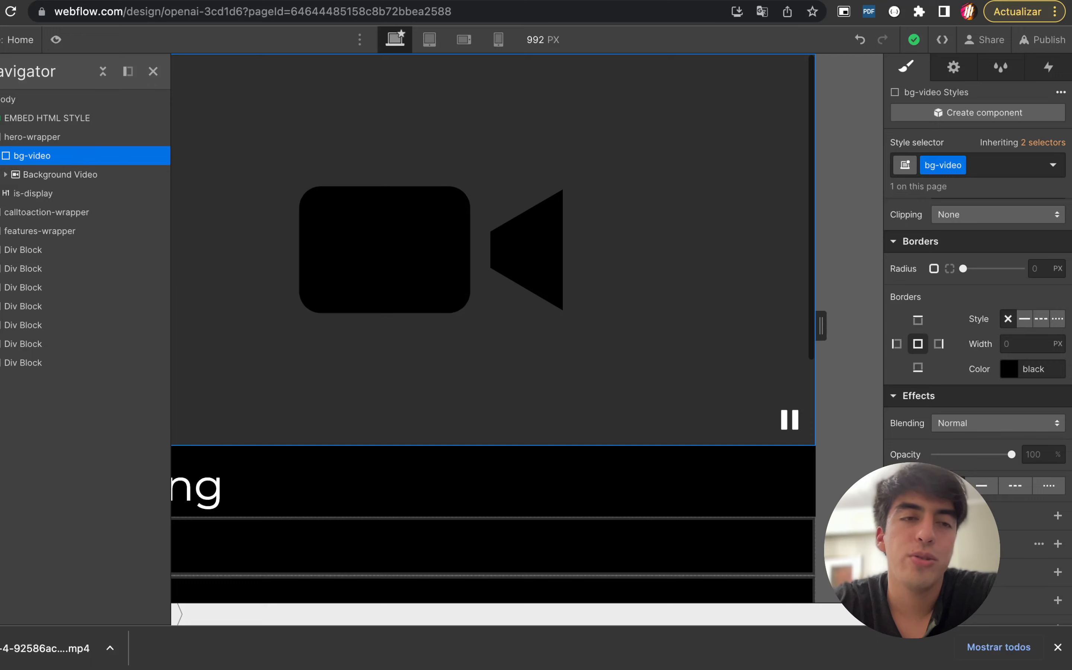
pyautogui.press('super+e')
pyautogui.write('di')
pyautogui.press('Return')
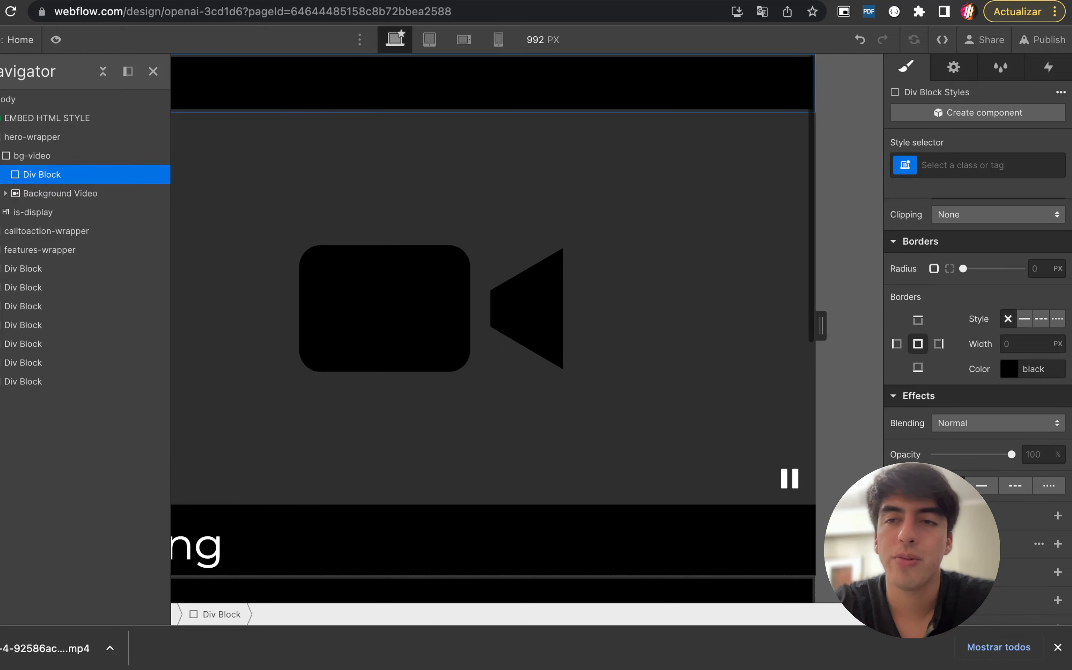
# Assign the new class bg-wrapper to the div block inside bg-video
pyautogui.press('super+Return')
pyautogui.write('b')
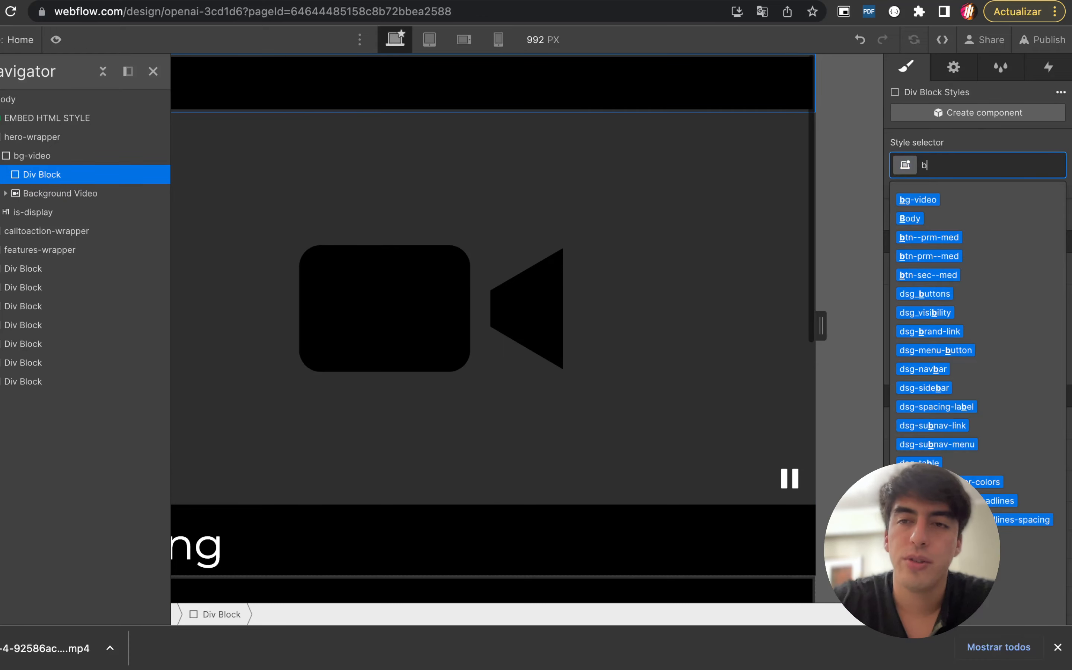
pyautogui.write('g-wra')
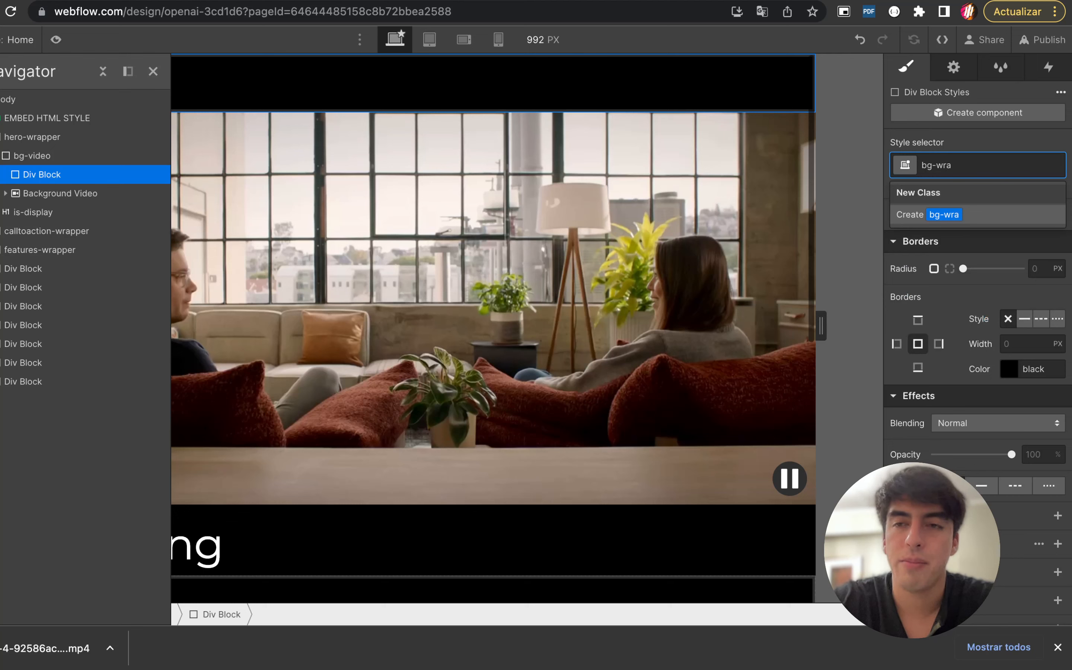
pyautogui.press('BackSpace')
pyautogui.press('BackSpace')
pyautogui.press('BackSpace')
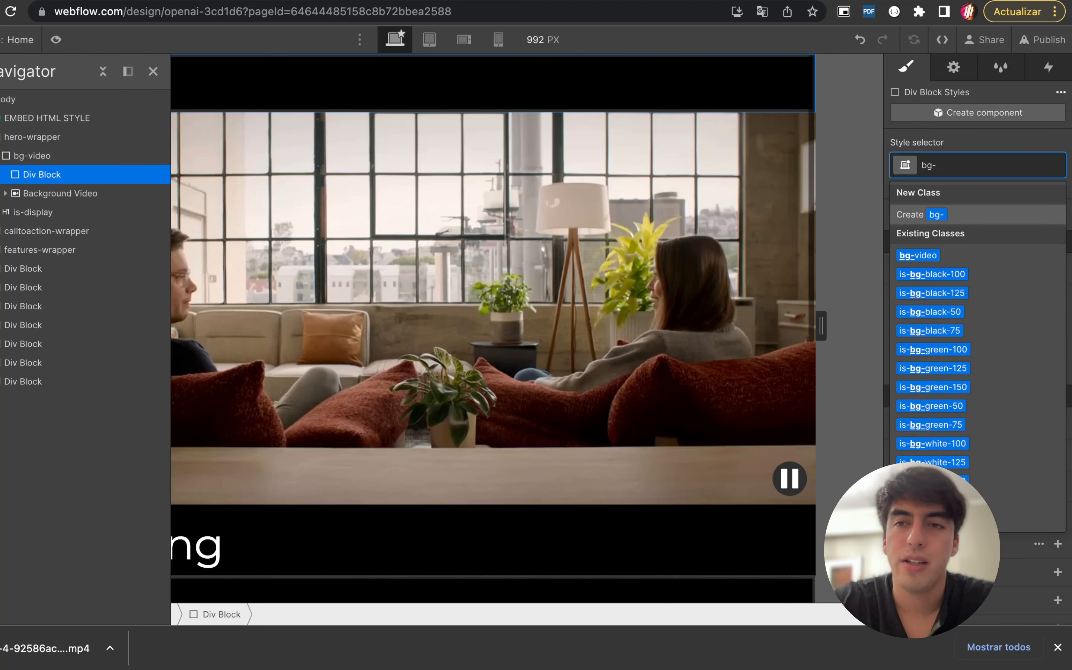
pyautogui.write('wrapper')
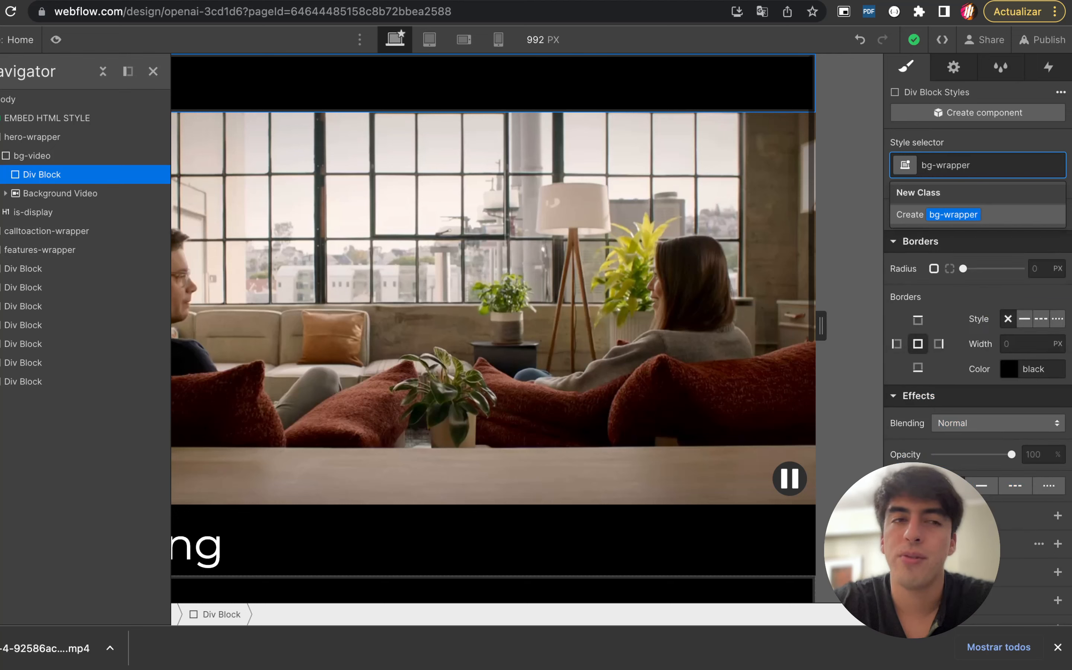
pyautogui.press('Return')
# Add the existing global combo class is-black-150 to the bg-wrapper div
pyautogui.scroll(5, 979, 354)
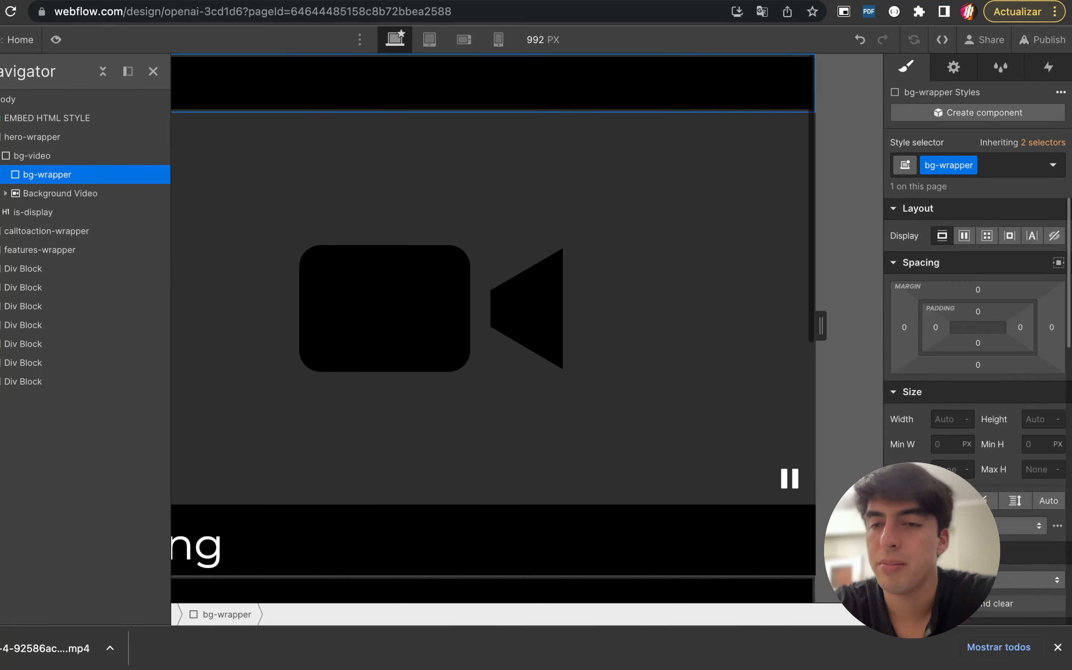
pyautogui.scroll(-4, 978, 354)
pyautogui.scroll(-5, 978, 355)
pyautogui.scroll(6, 978, 354)
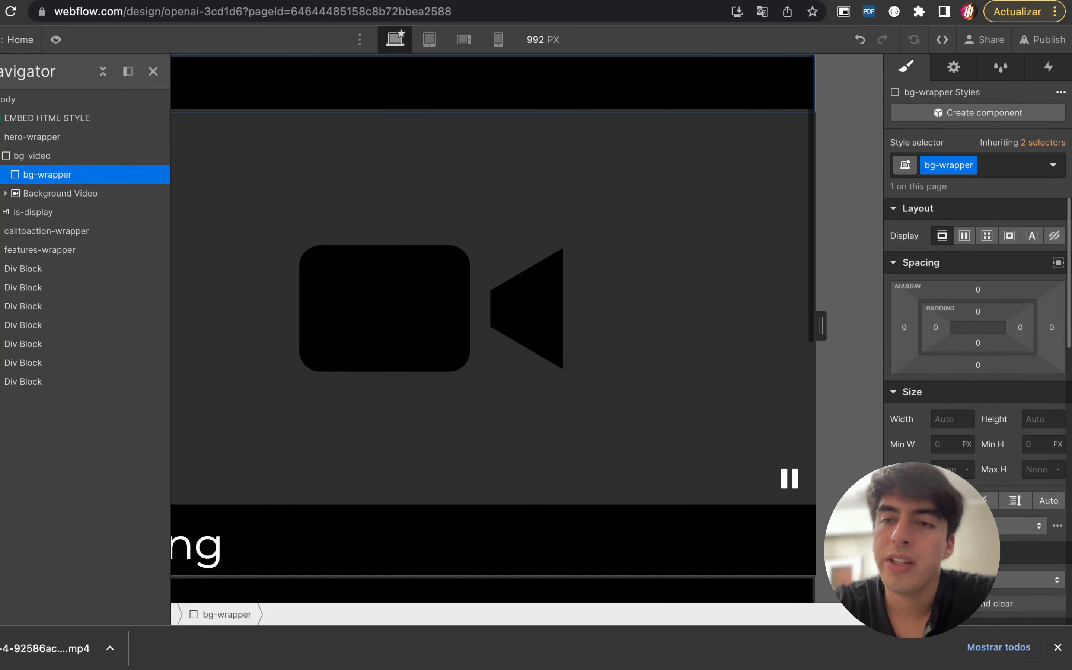
pyautogui.scroll(-5, 979, 354)
pyautogui.click(1012, 166)
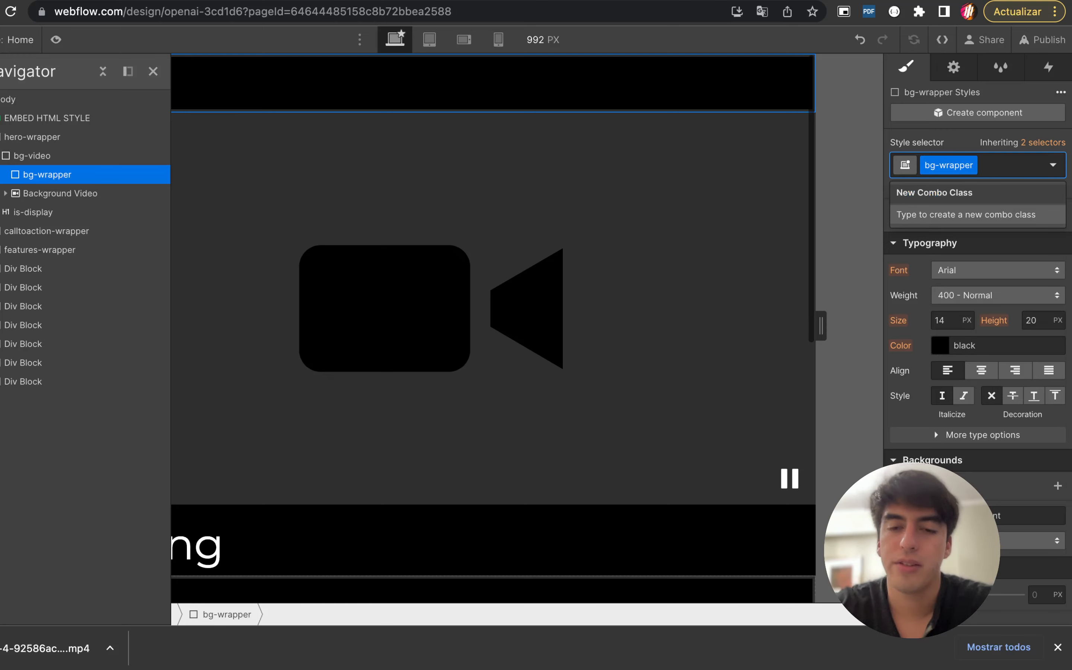
pyautogui.write('is-black.150')
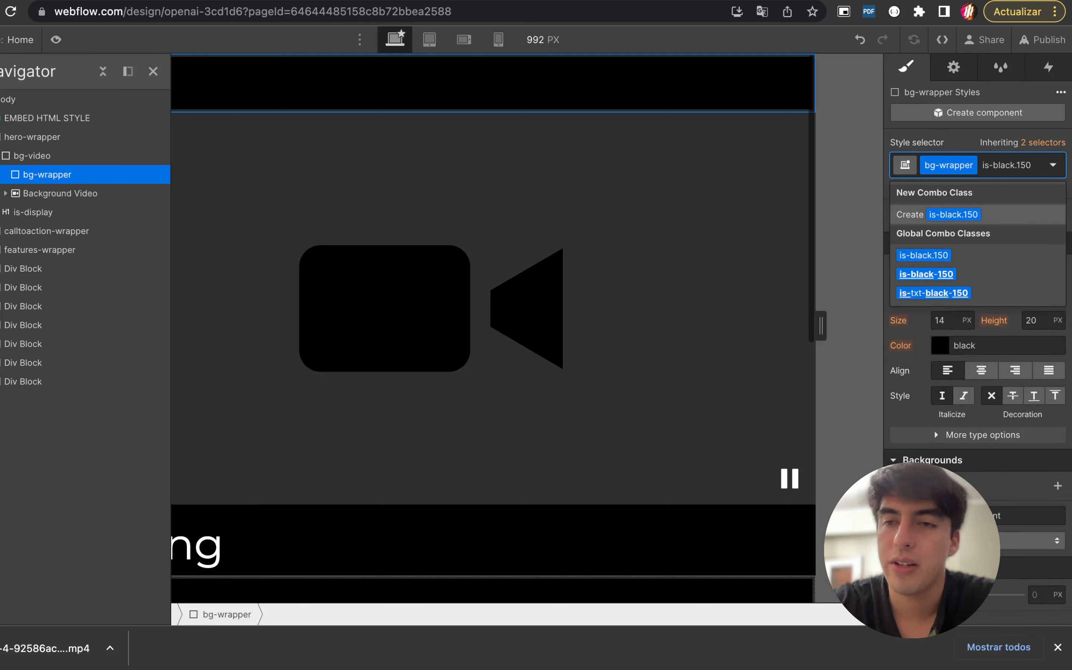
pyautogui.press('Down')
pyautogui.press('Down')
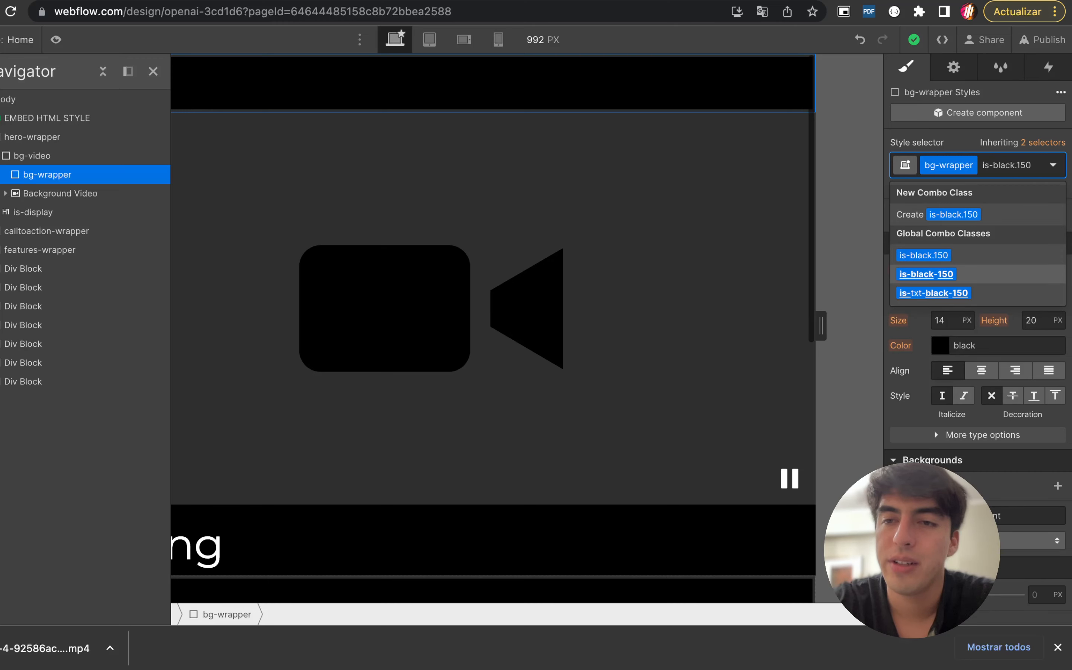
pyautogui.press('Return')
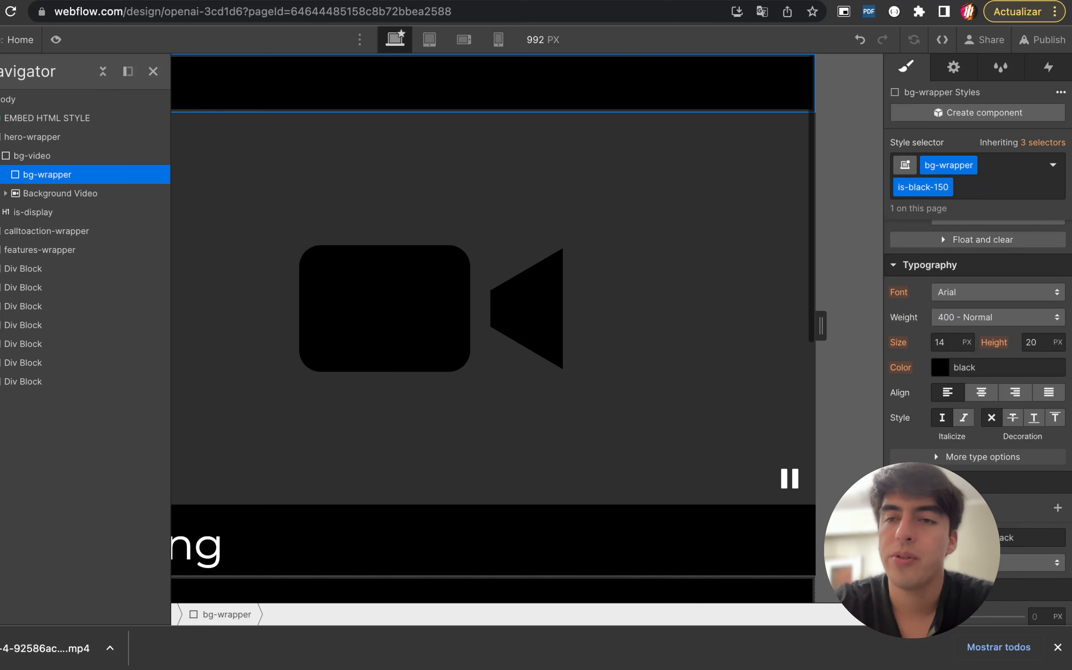
# Create a combo class named opacity on the bg-wrapper div, after is-black-150
pyautogui.scroll(-10, 979, 421)
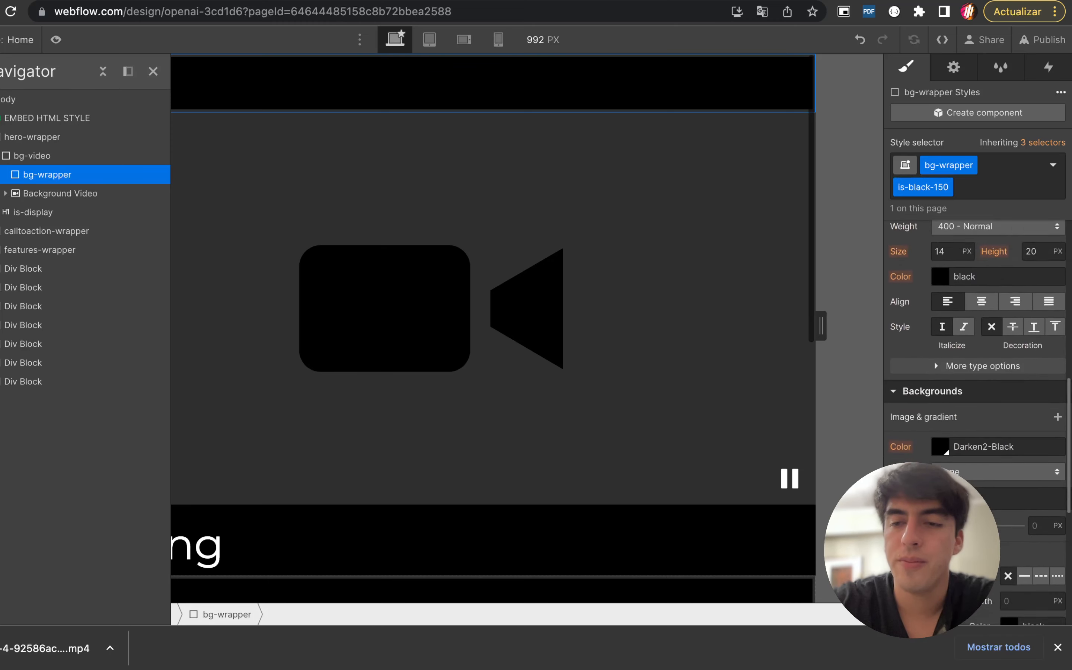
pyautogui.press('super+Return')
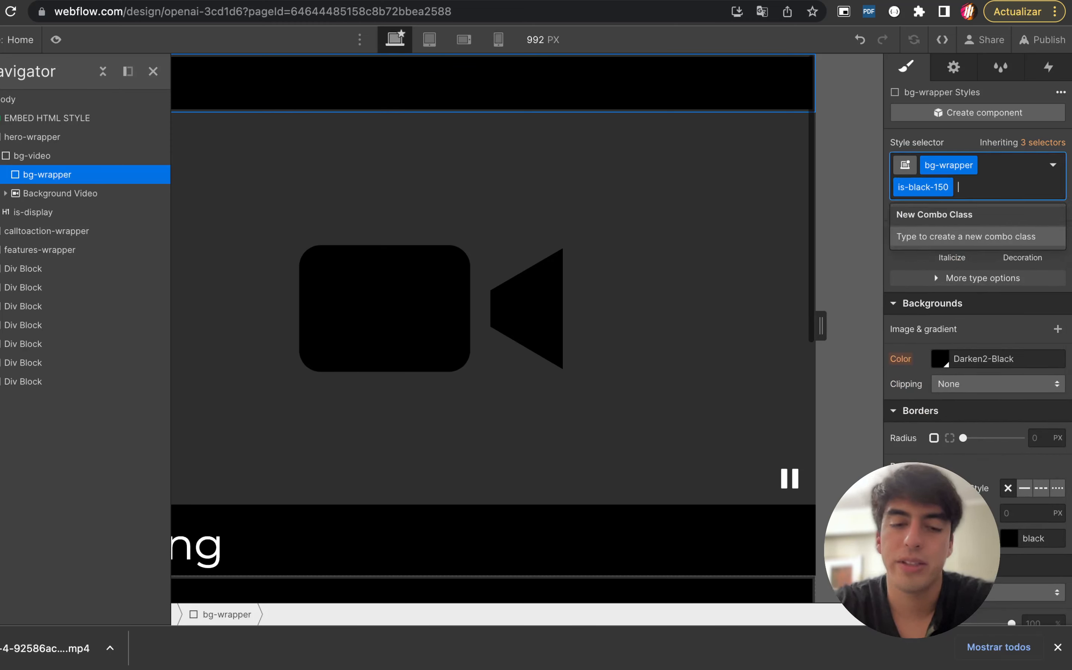
pyautogui.write('opacity')
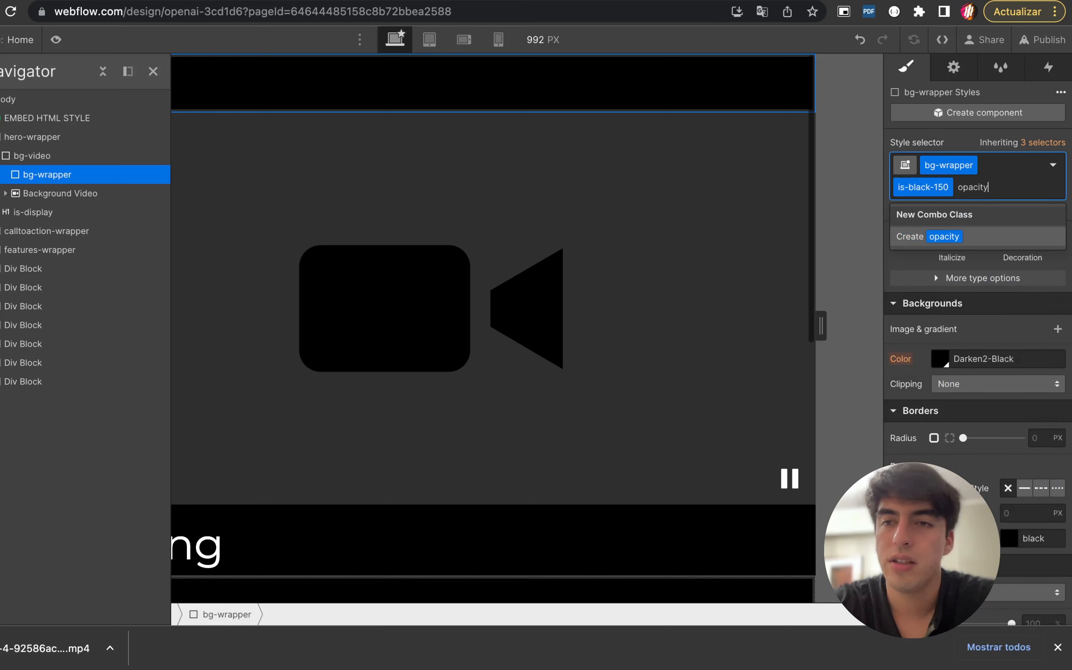
pyautogui.press('Return')
pyautogui.scroll(6, 979, 399)
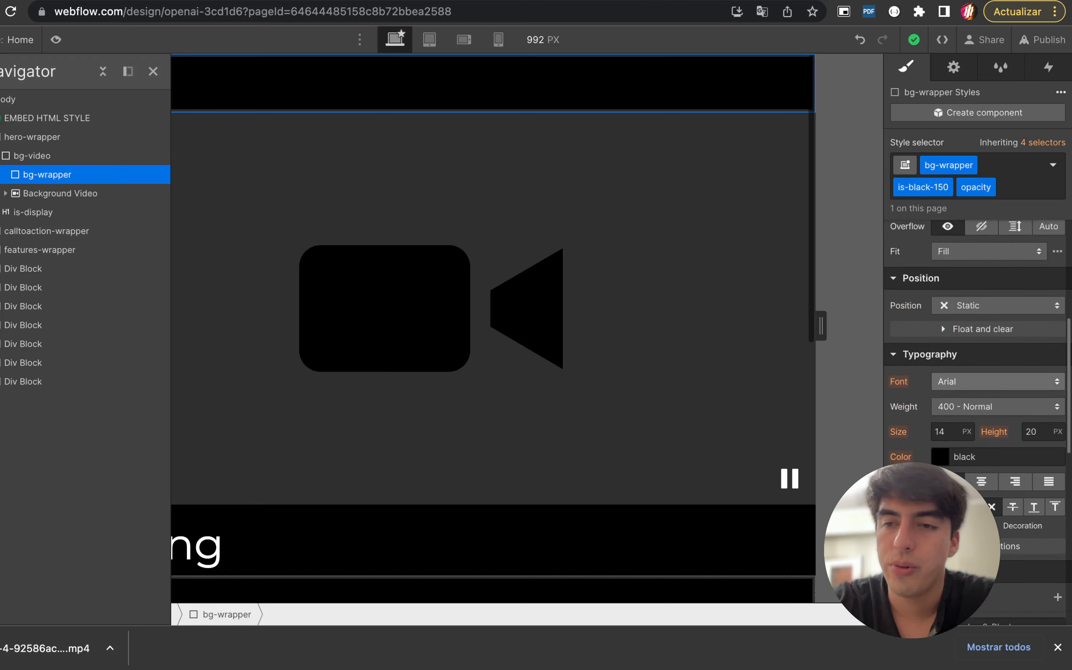
# Set the background color of the bg-wrapper div to black at 50% opacity
pyautogui.scroll(-4, 979, 399)
pyautogui.click(940, 468)
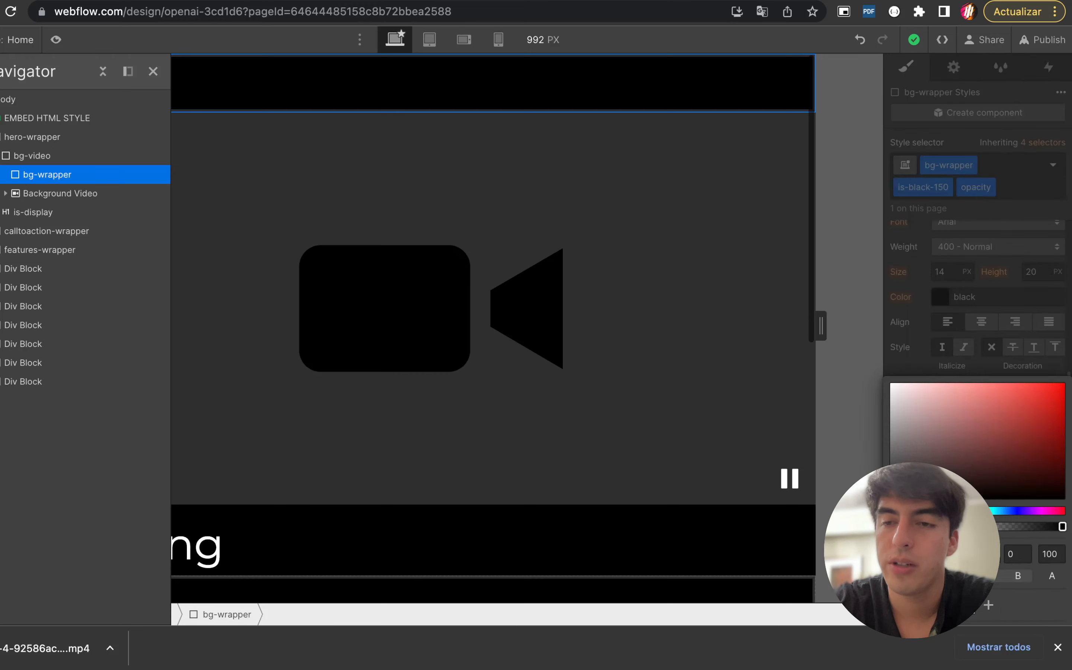
pyautogui.moveTo(1062, 526); pyautogui.dragTo(994, 558)
pyautogui.click(938, 422)
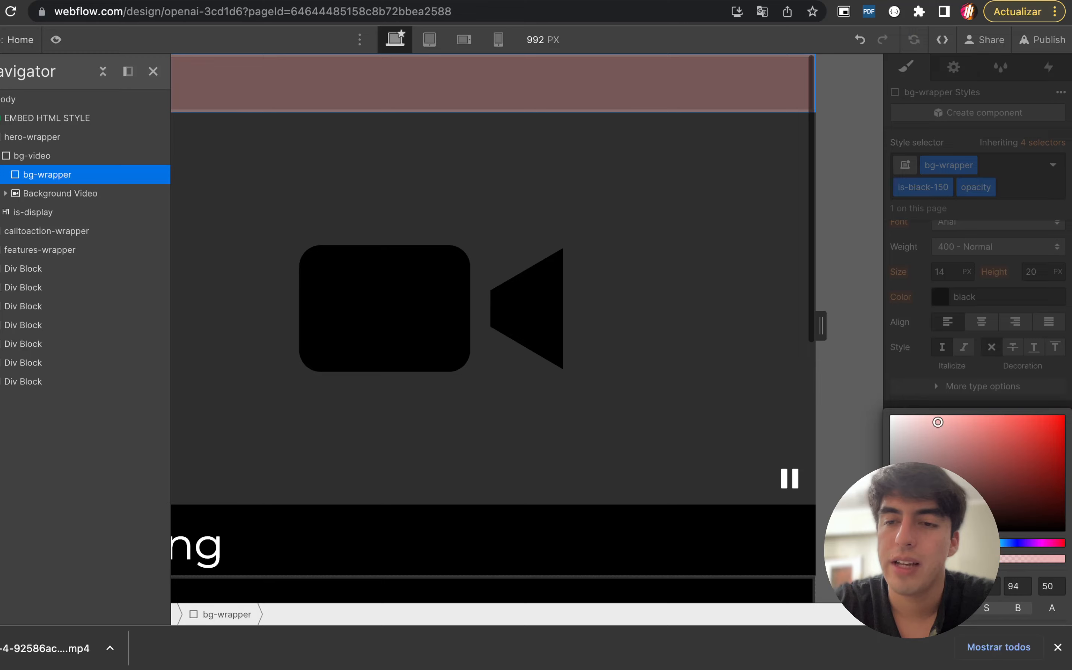
pyautogui.moveTo(938, 422); pyautogui.dragTo(928, 531)
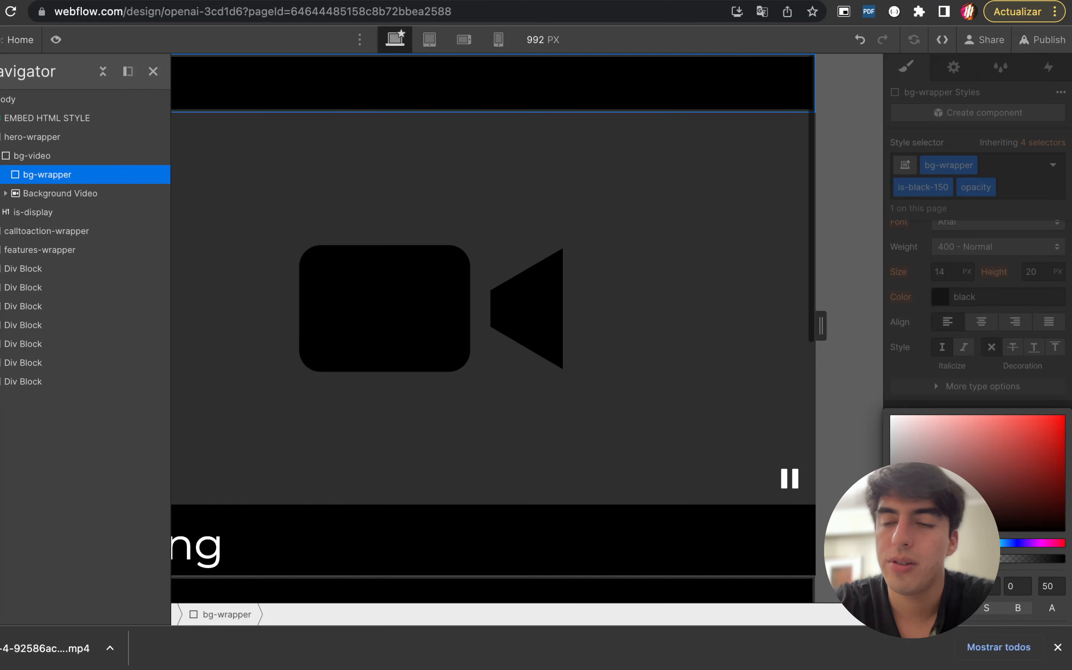
pyautogui.press('Escape')
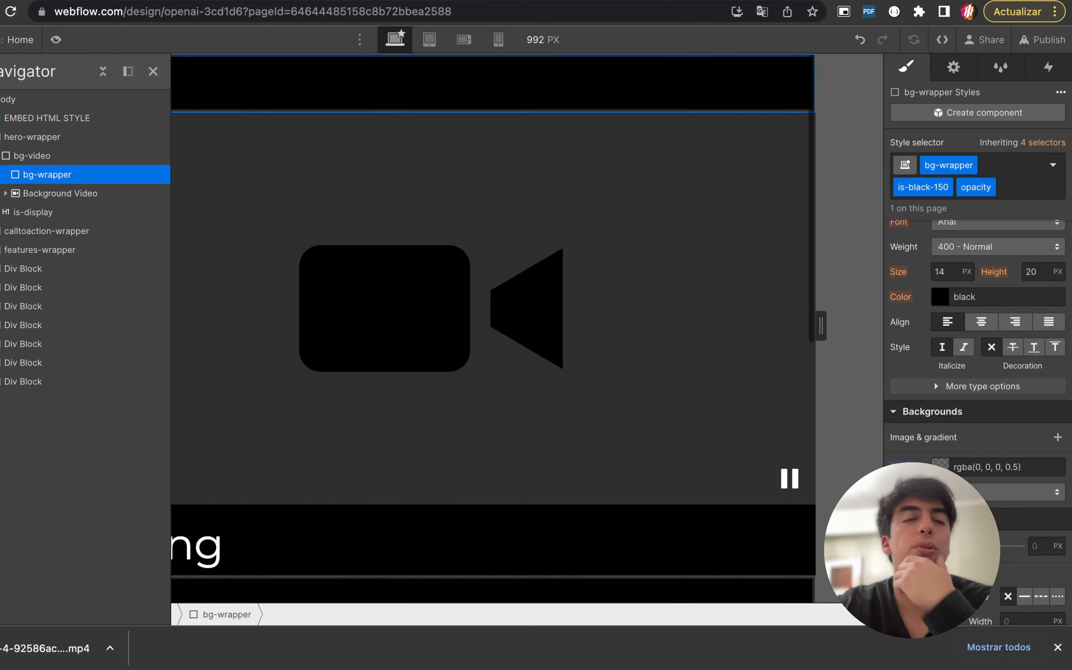
# Set the bg-wrapper div's position to Relative with a z-index of 1 and check the page in preview
pyautogui.scroll(4, 935, 381)
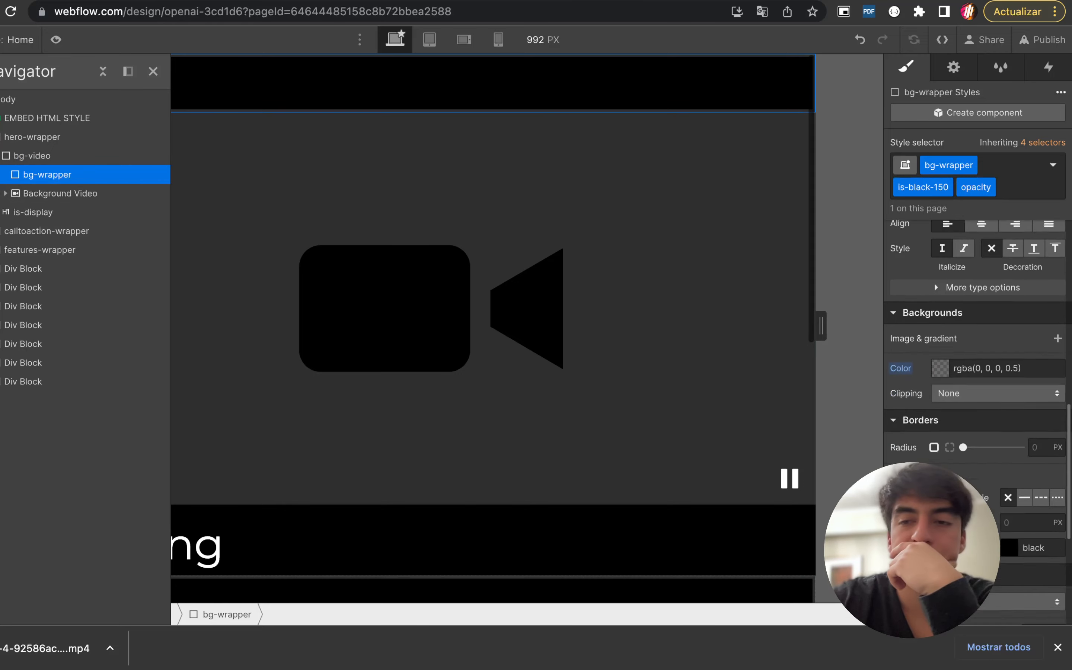
pyautogui.scroll(6, 935, 381)
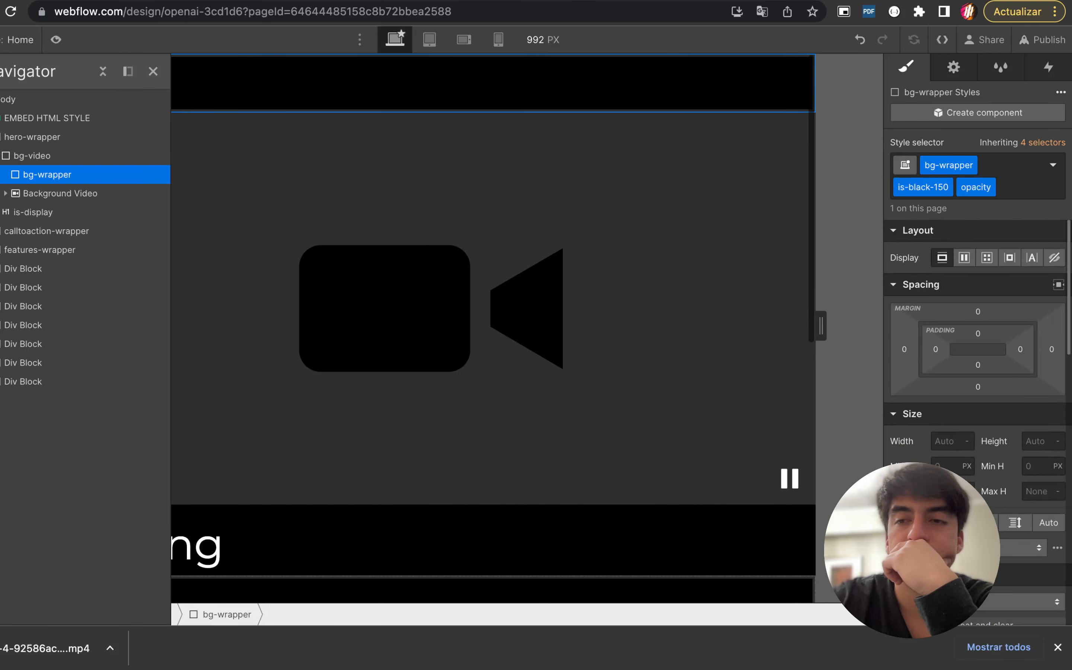
pyautogui.scroll(-5, 979, 381)
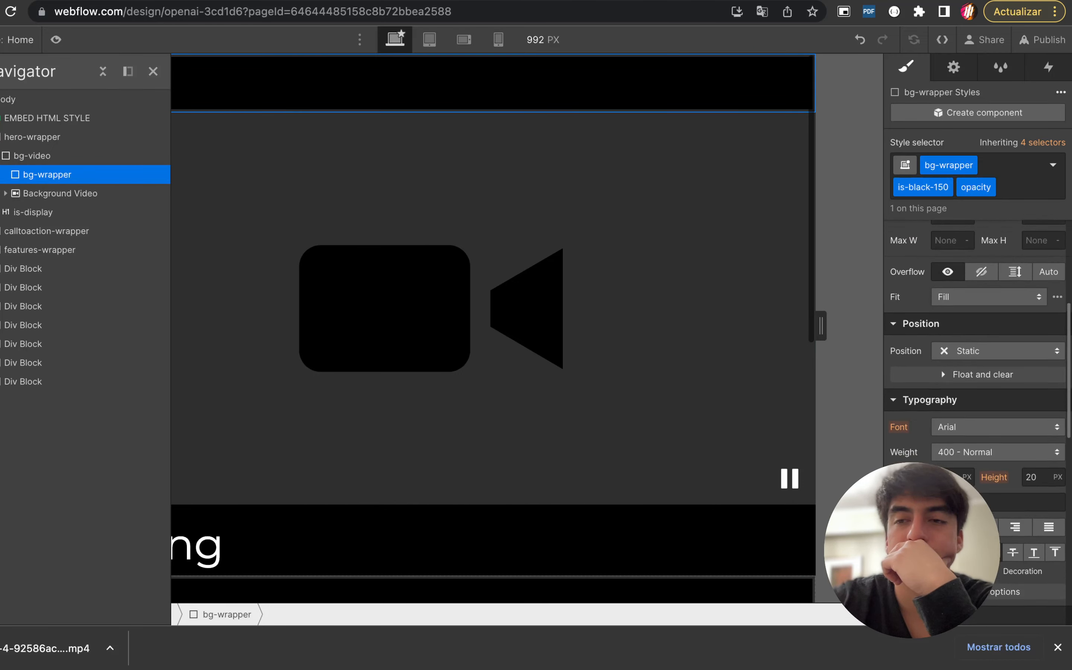
pyautogui.scroll(6, 979, 381)
pyautogui.scroll(-5, 978, 310)
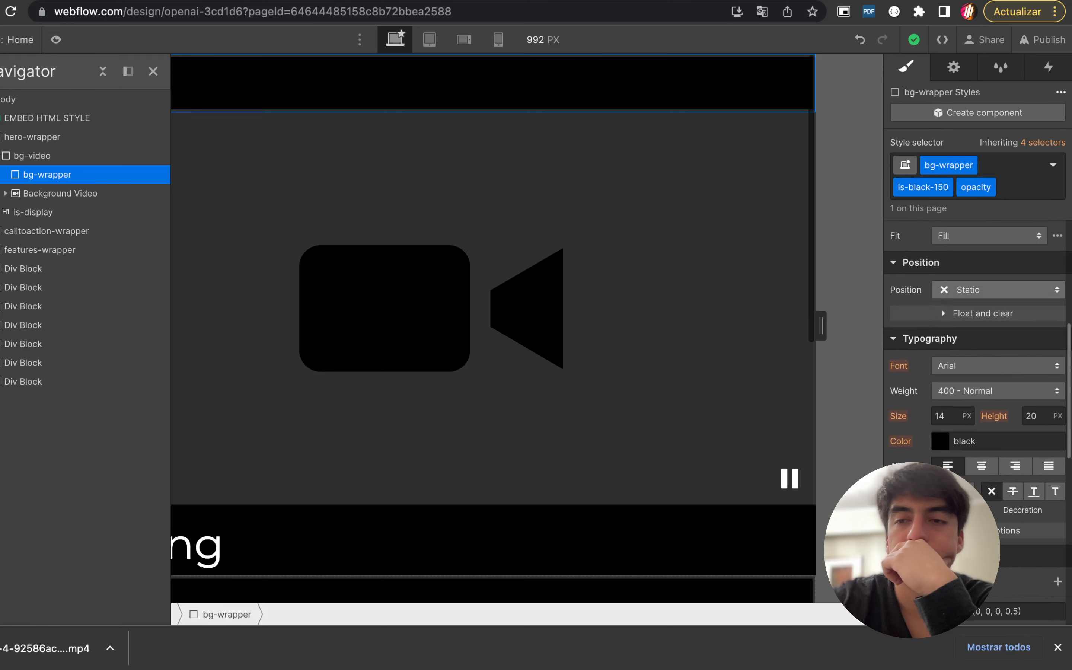
pyautogui.click(988, 289)
pyautogui.click(970, 309)
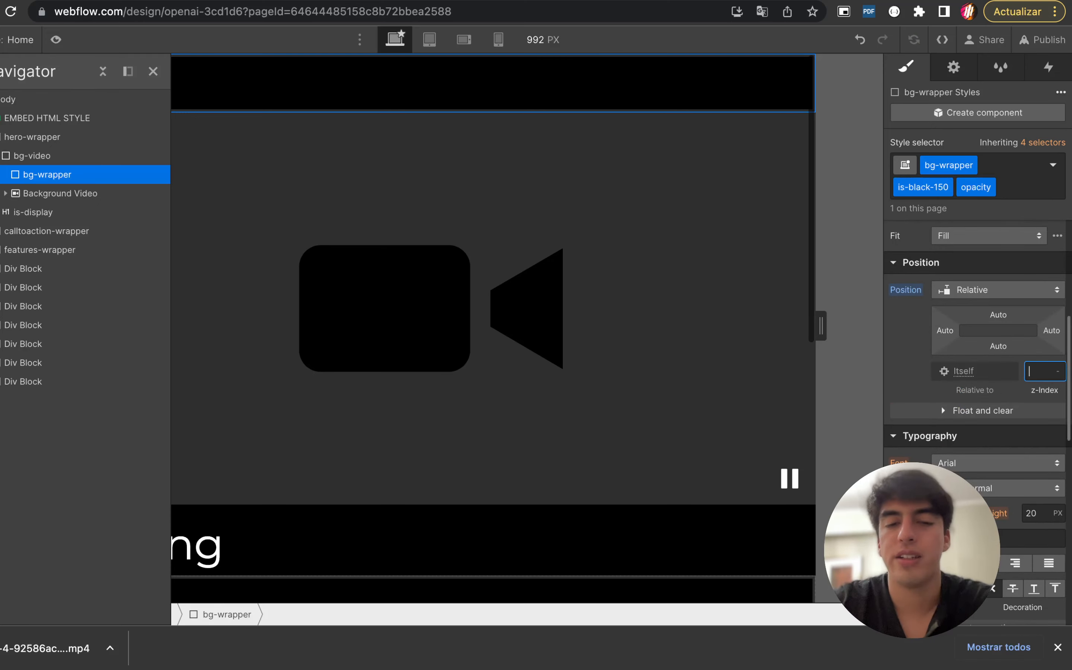
pyautogui.write('1')
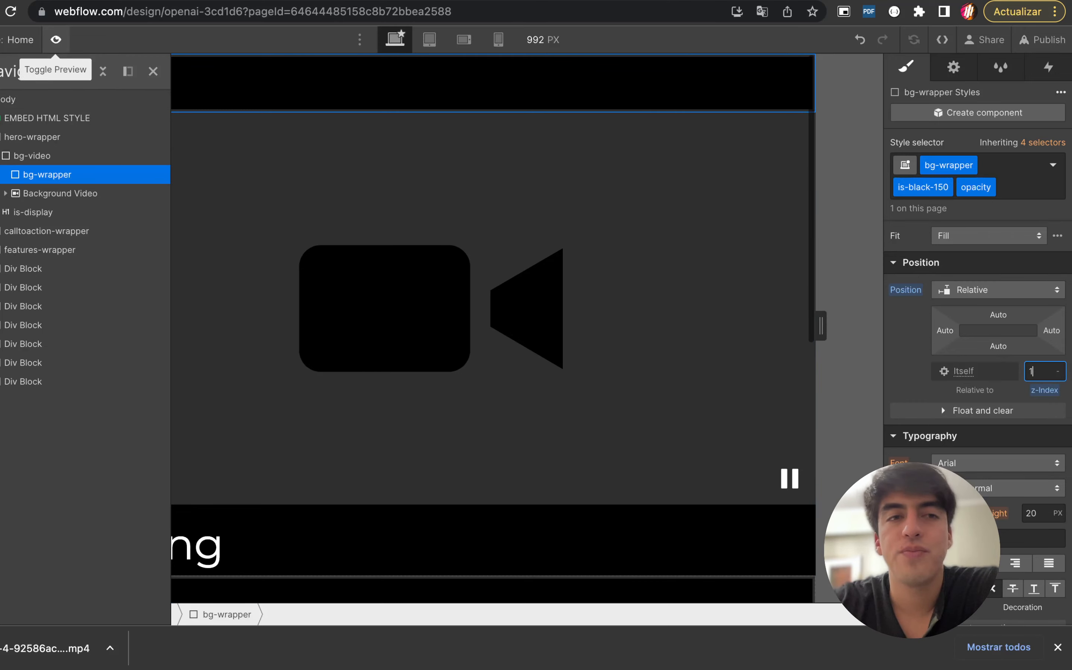
pyautogui.click(55, 39)
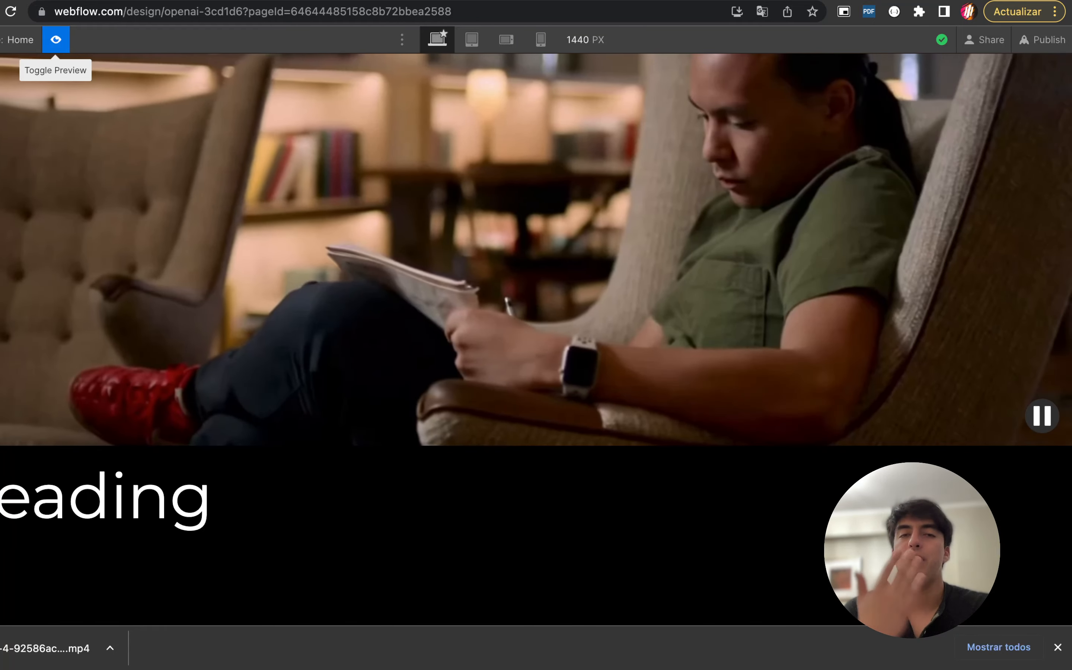
pyautogui.click(56, 39)
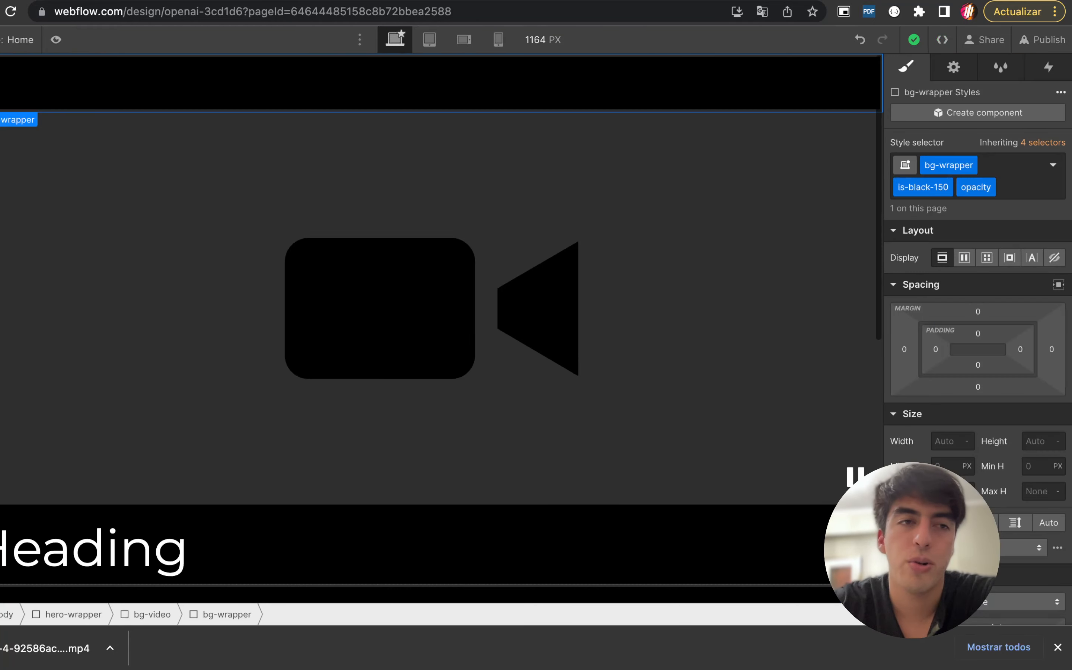
# Review the bg-video styles and change the bg-wrapper div's position to Absolute
pyautogui.click(32, 156)
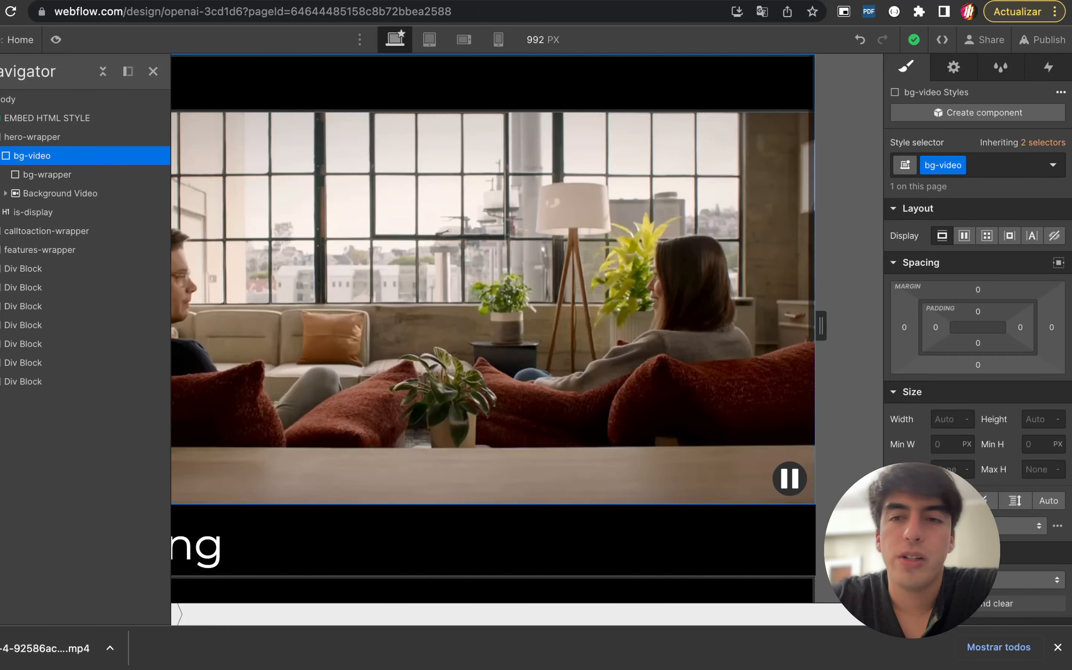
pyautogui.scroll(-6, 975, 365)
pyautogui.scroll(5, 941, 302)
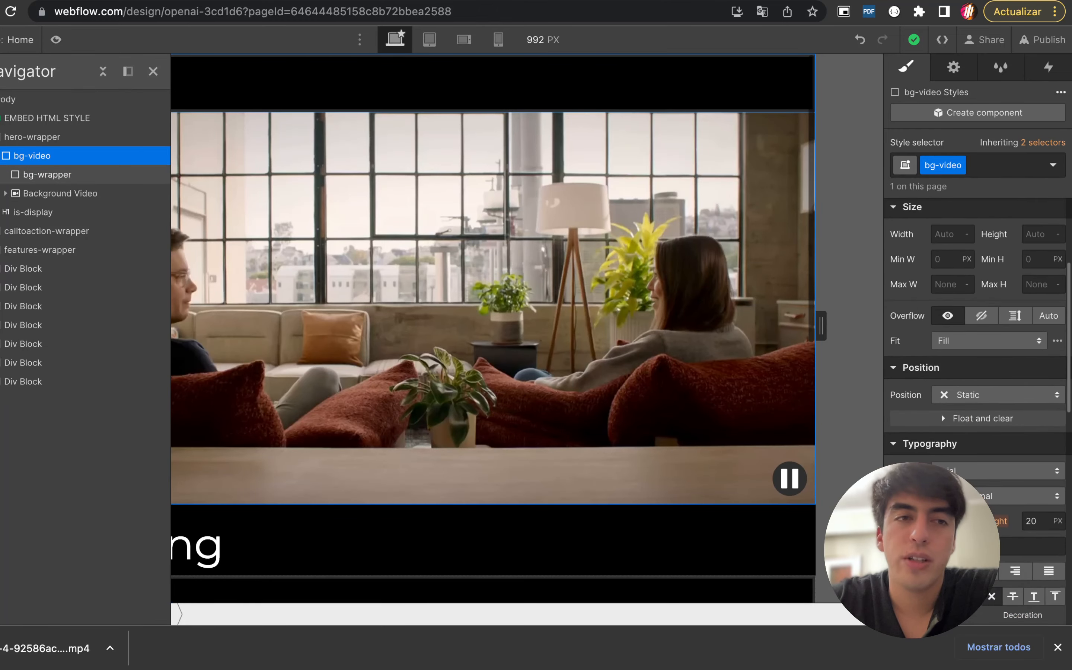
pyautogui.click(47, 174)
pyautogui.click(975, 417)
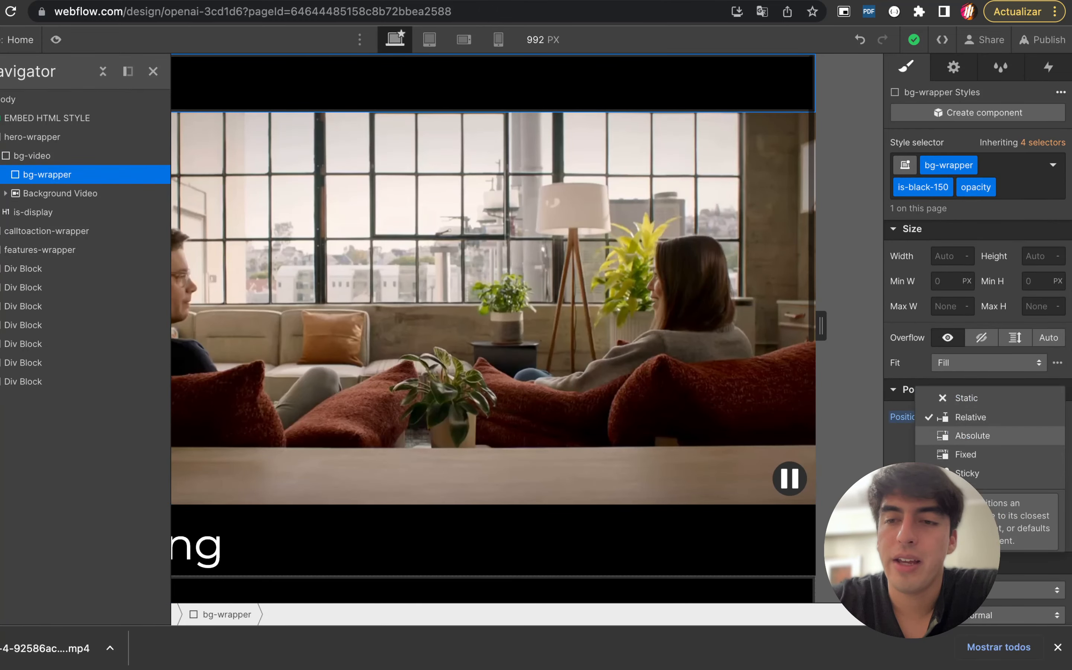
pyautogui.click(972, 436)
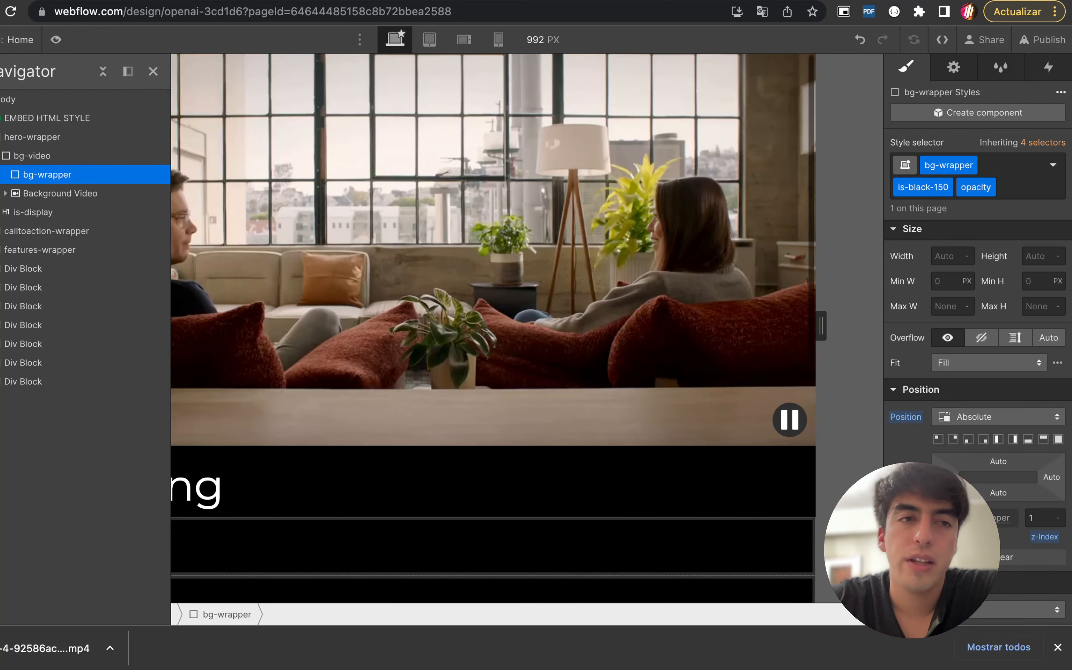
# Set the Background Video element's position to Absolute
pyautogui.click(61, 193)
pyautogui.click(988, 395)
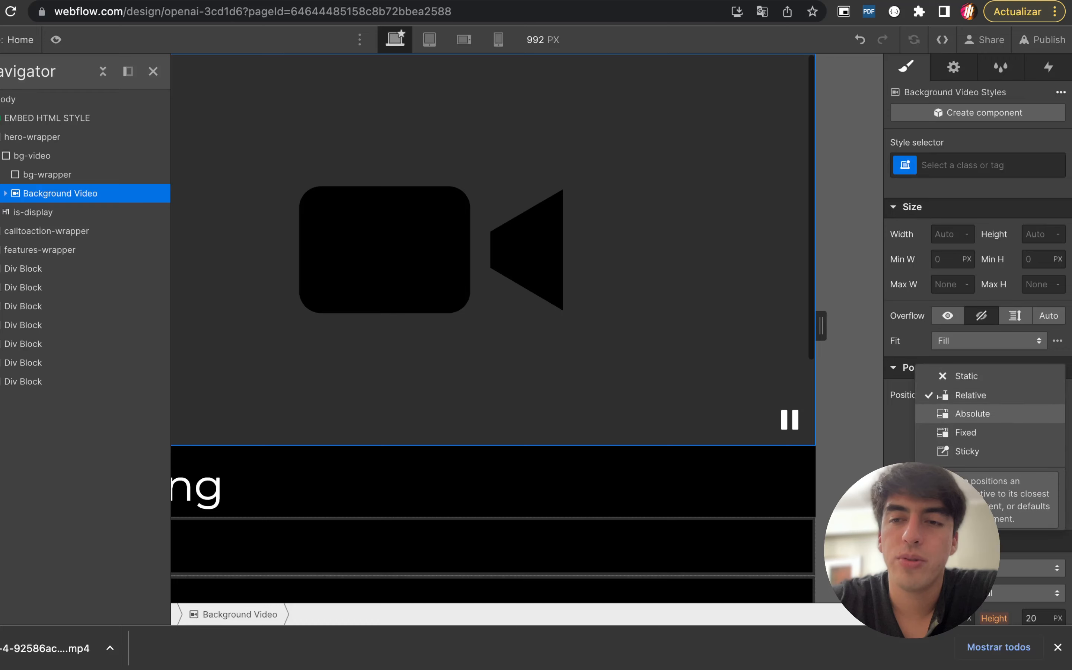
pyautogui.click(972, 413)
# Check the Background Video's position settings and set the parent bg-video div's position to Relative
pyautogui.click(32, 156)
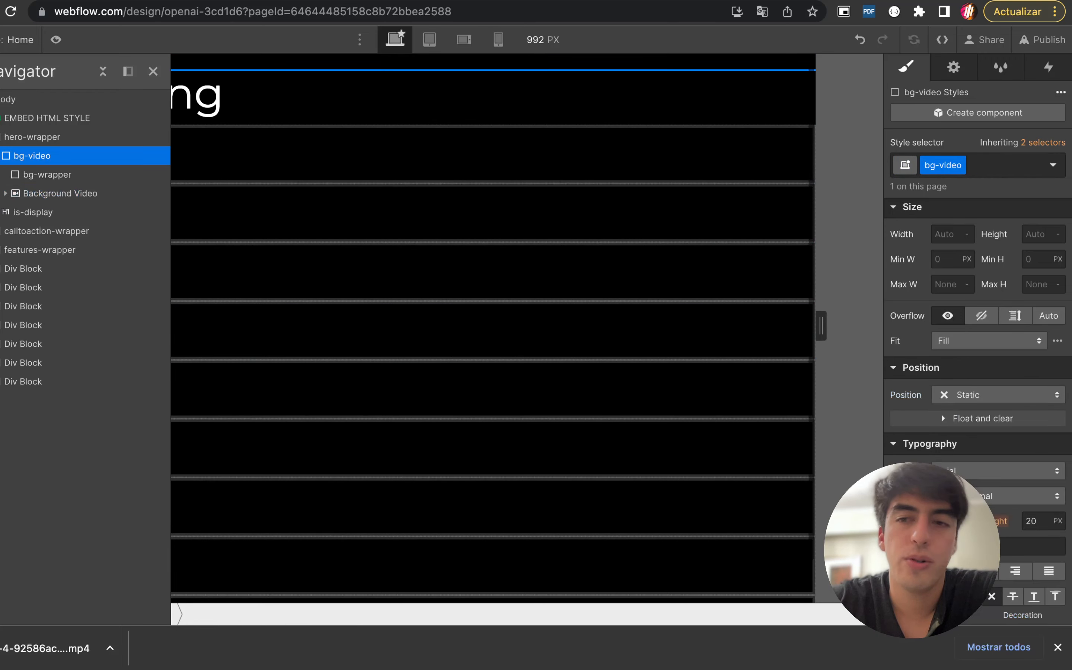
pyautogui.scroll(-1, 978, 398)
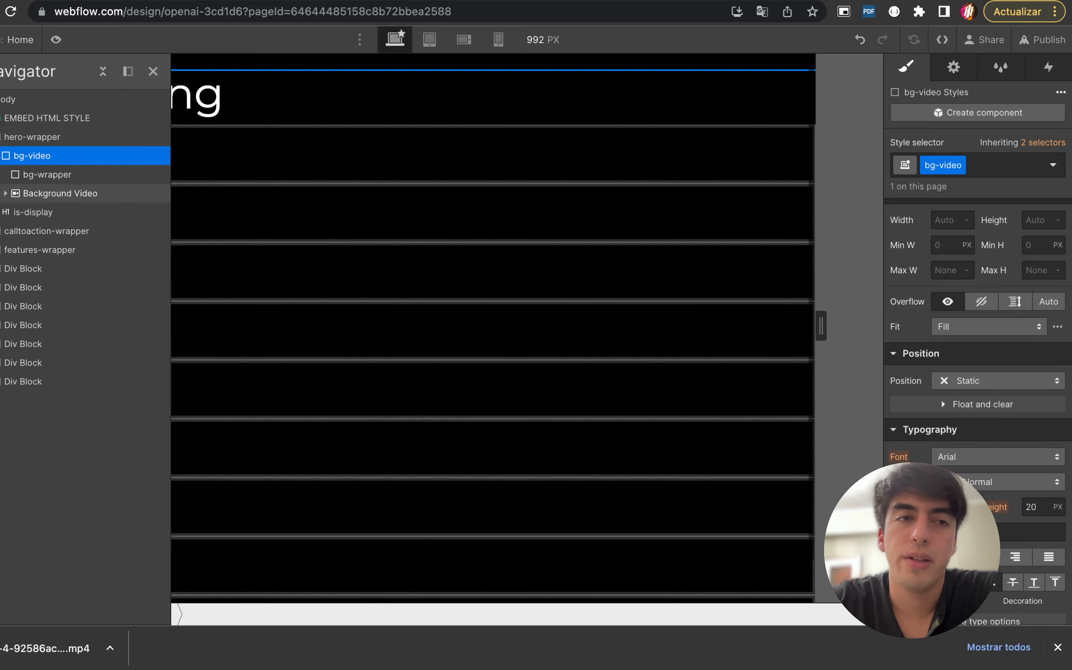
pyautogui.click(5, 193)
pyautogui.click(53, 193)
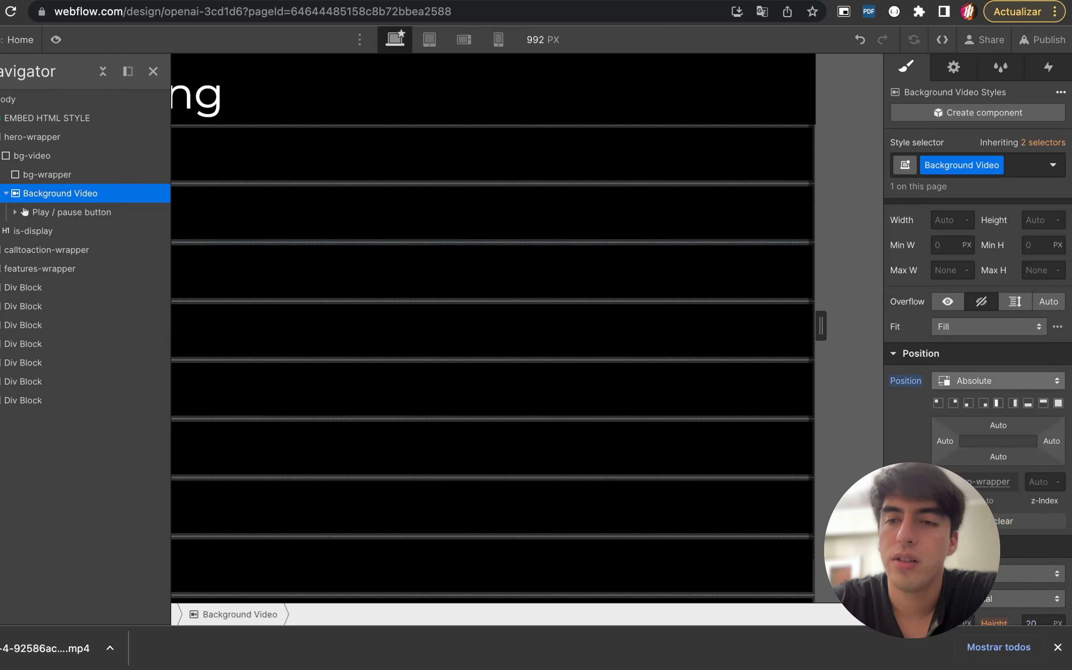
pyautogui.click(32, 155)
pyautogui.click(999, 381)
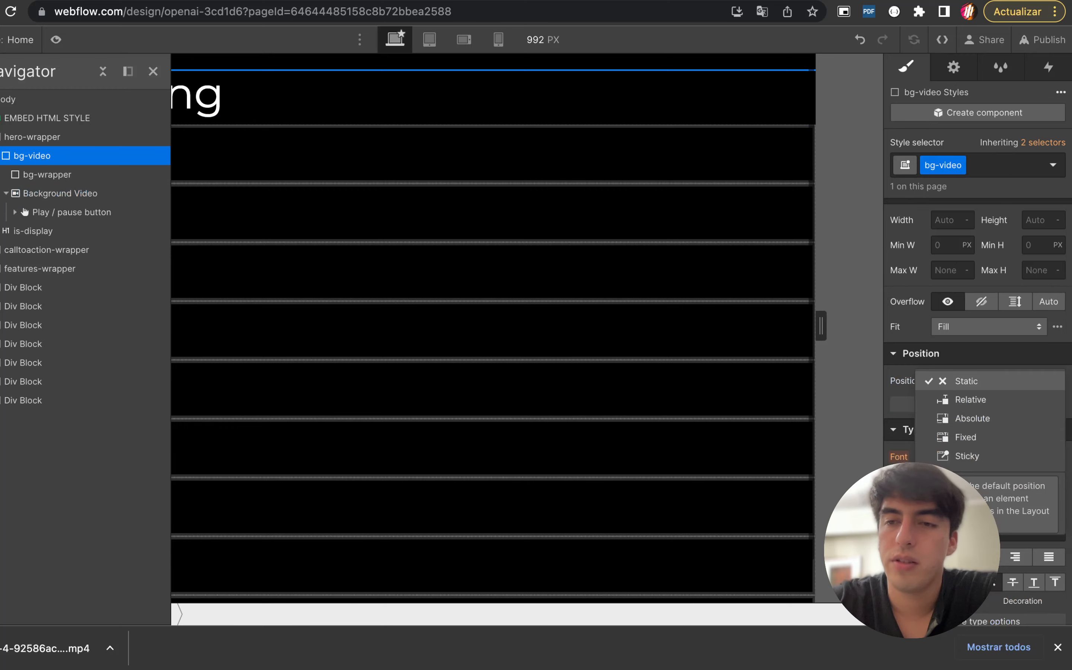
pyautogui.click(969, 398)
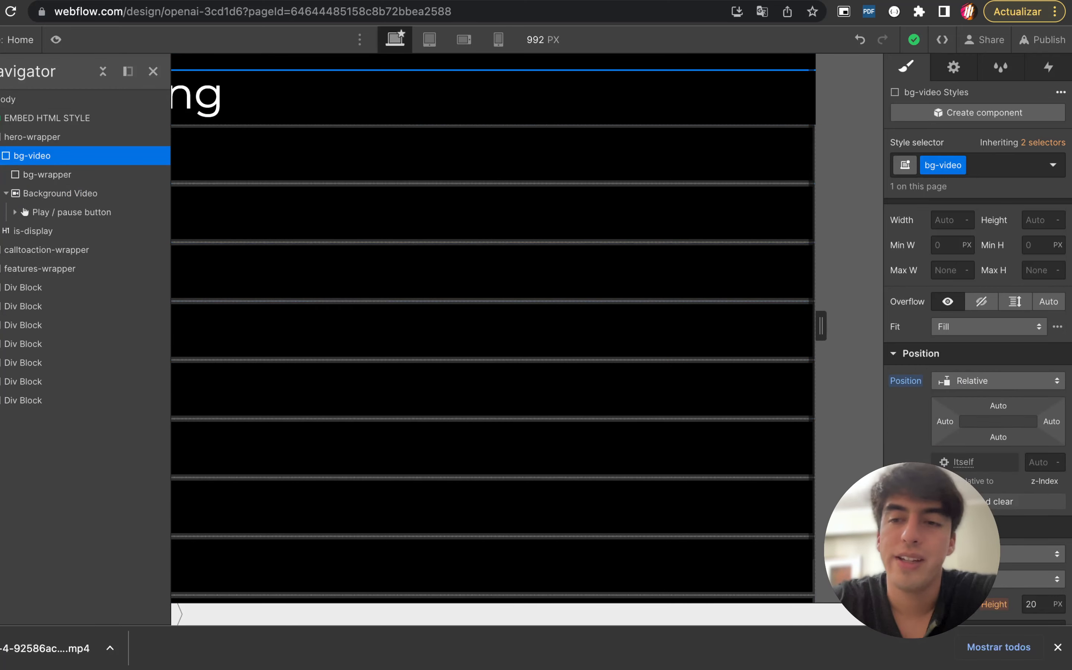
# Set the bg-video div's z-index to -1 and check the page in preview
pyautogui.click(1039, 463)
pyautogui.write('-1')
pyautogui.press('Return')
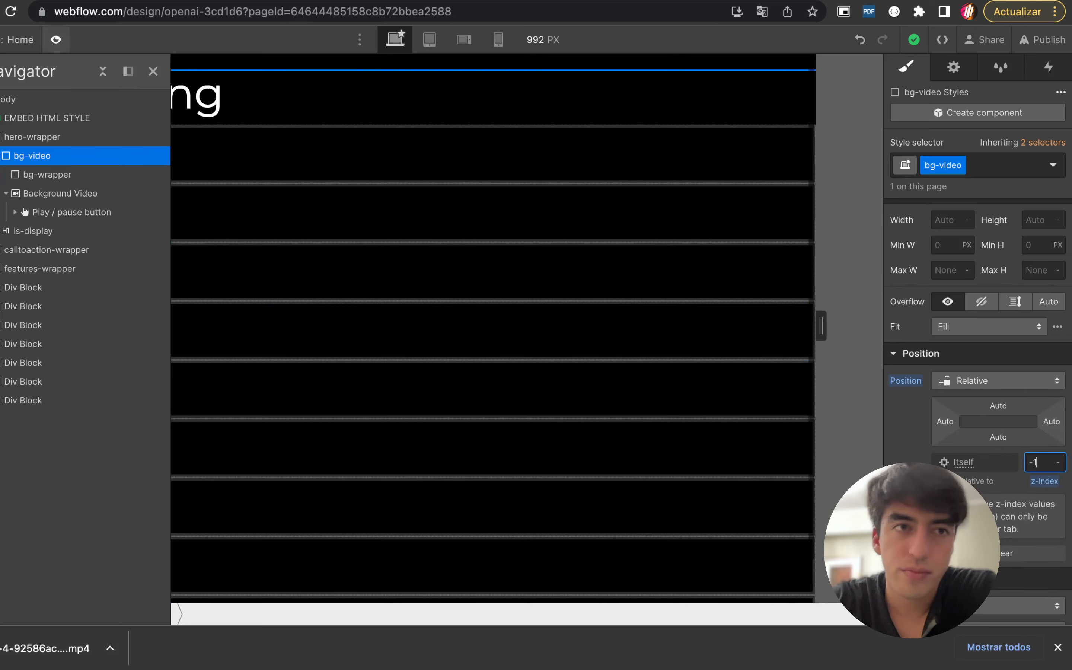
pyautogui.click(56, 40)
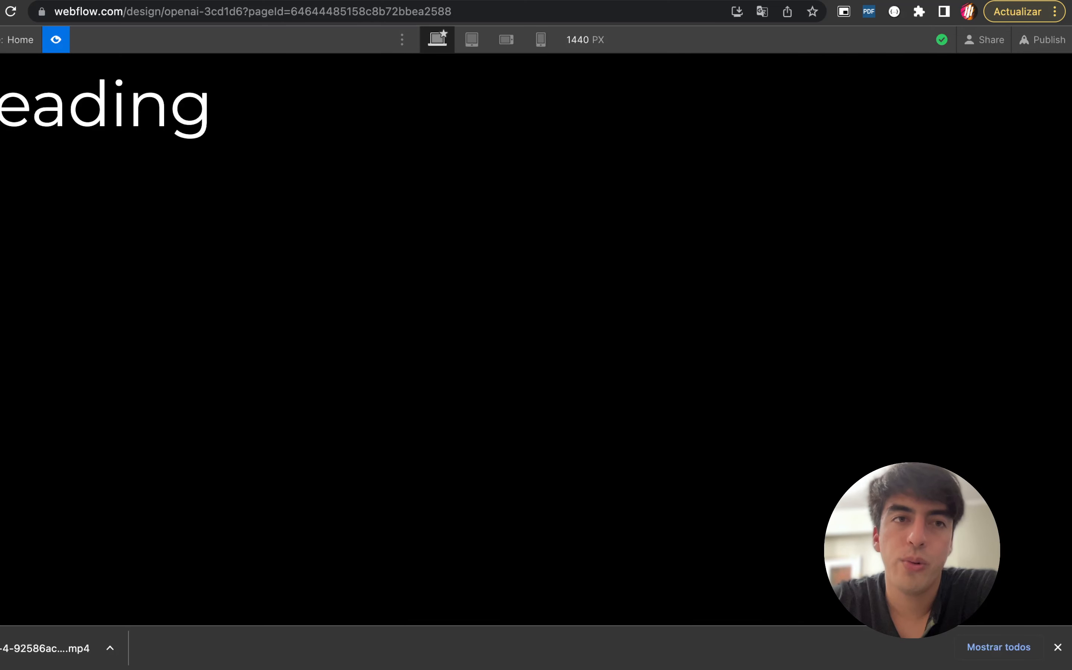
pyautogui.press('super+shift+p')
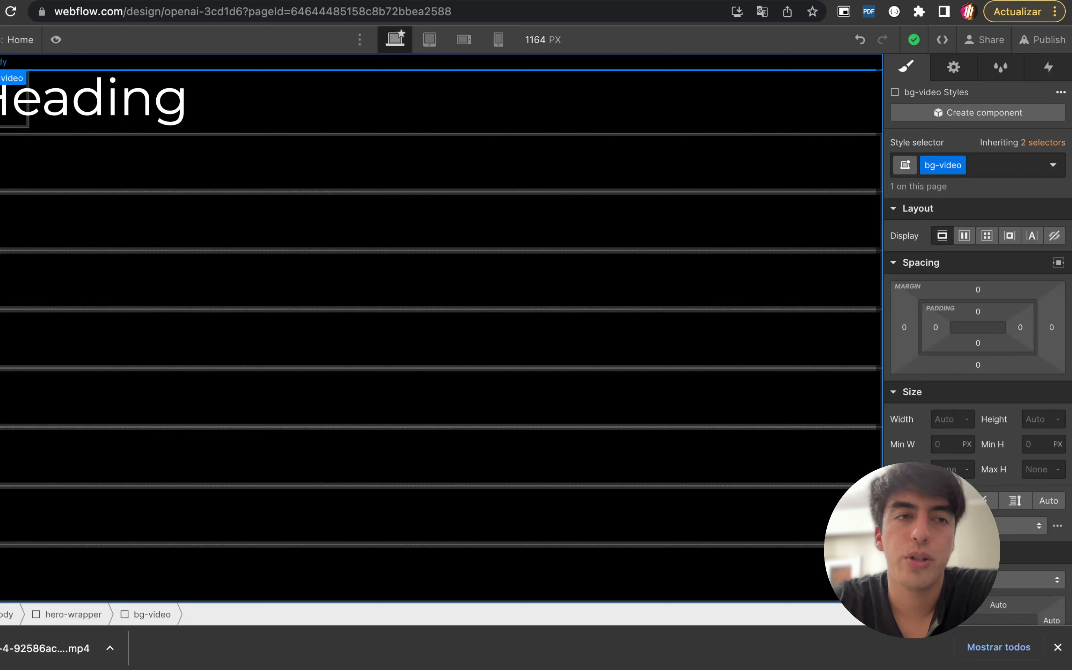
# Examine the elements nested in the Background Video's play/pause button and reselect the Background Video element
pyautogui.press('z')
pyautogui.click(26, 194)
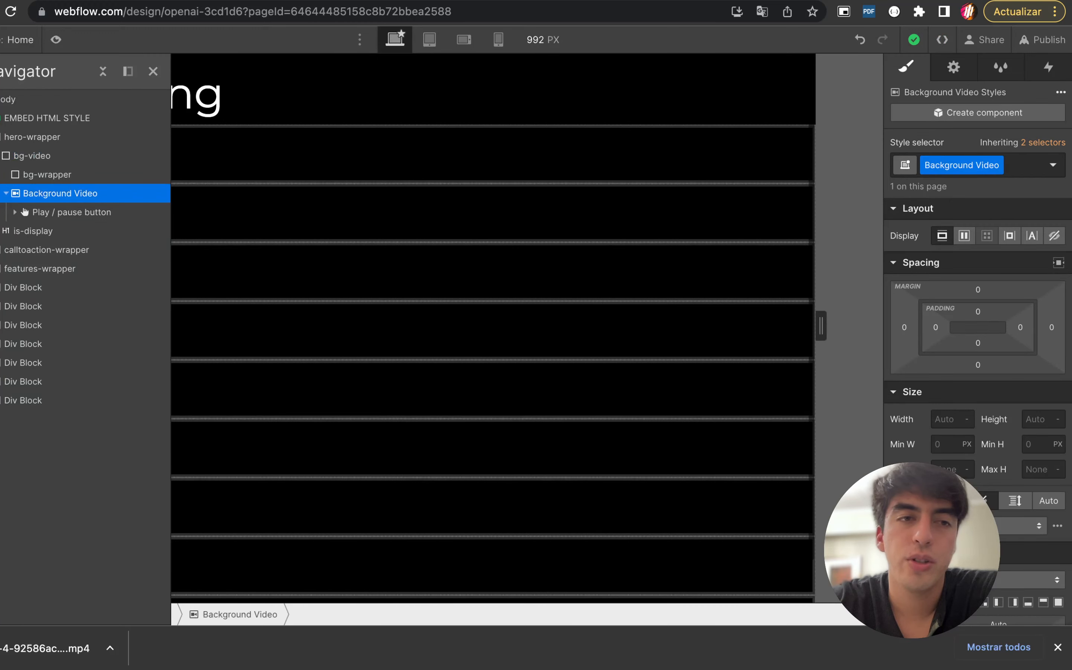
pyautogui.click(54, 213)
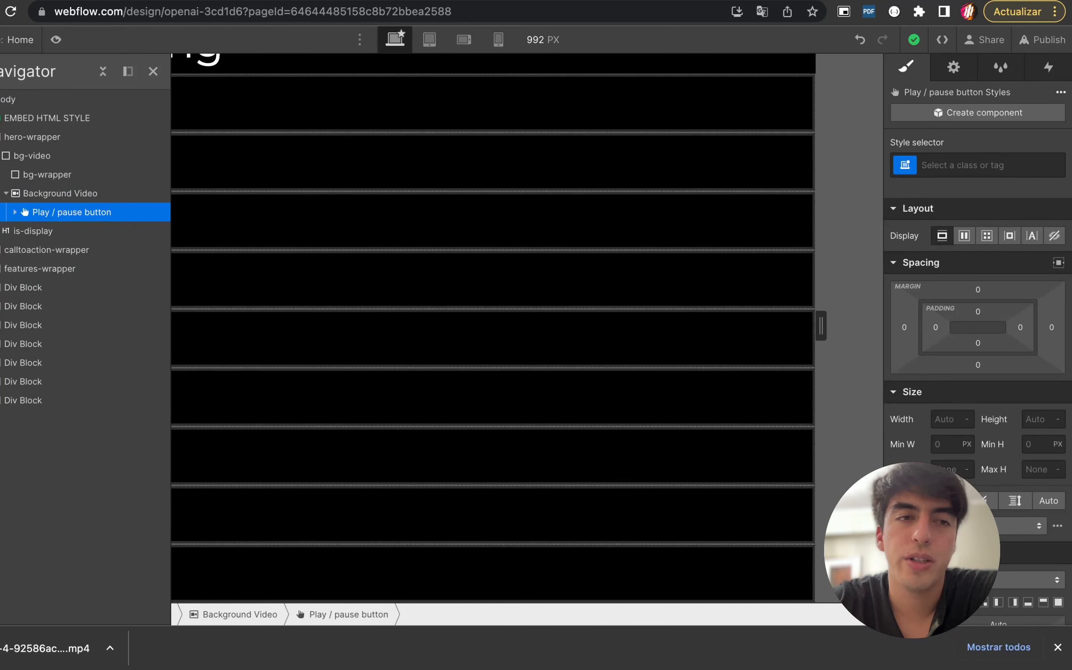
pyautogui.click(15, 212)
pyautogui.click(54, 194)
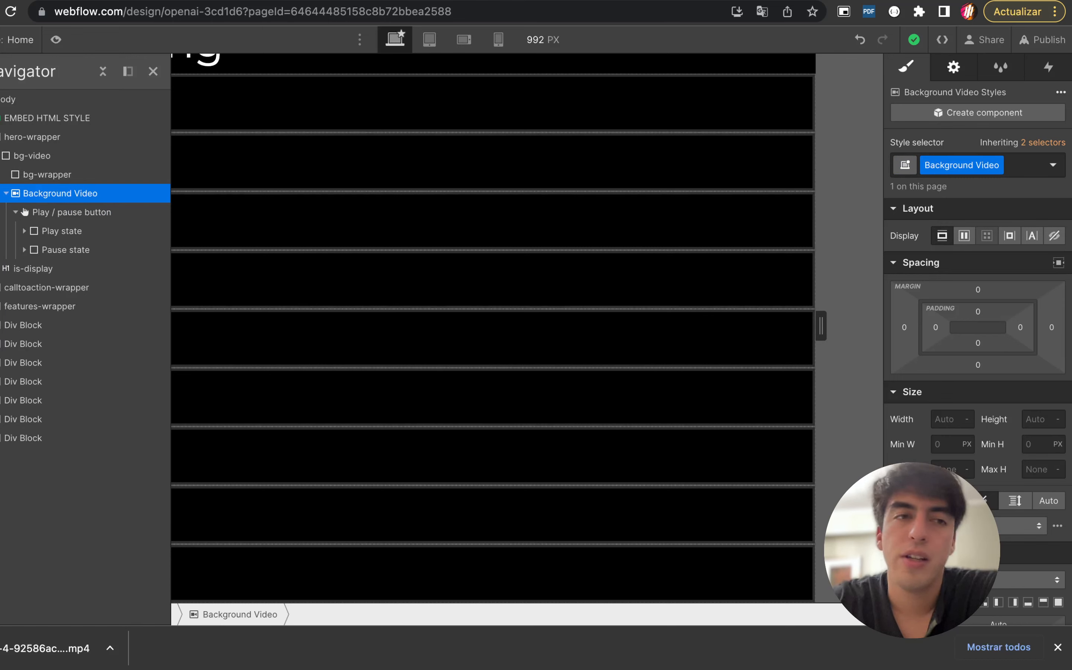